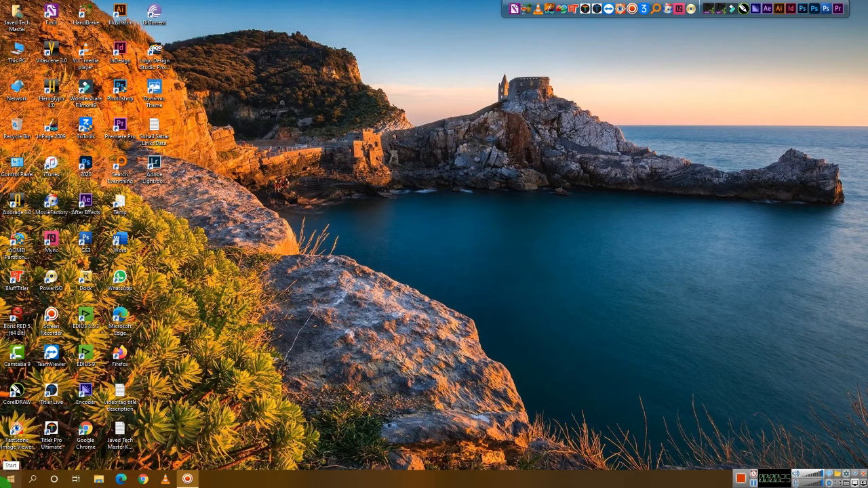
# - Open the Power & sleep page in the Windows system settings and go to the additional power settings
pyautogui.click(10, 479)
pyautogui.click(11, 439)
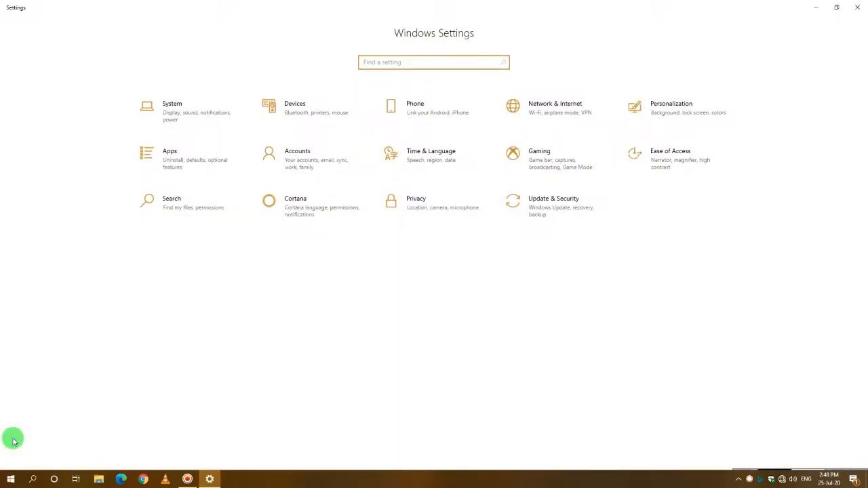
pyautogui.click(188, 121)
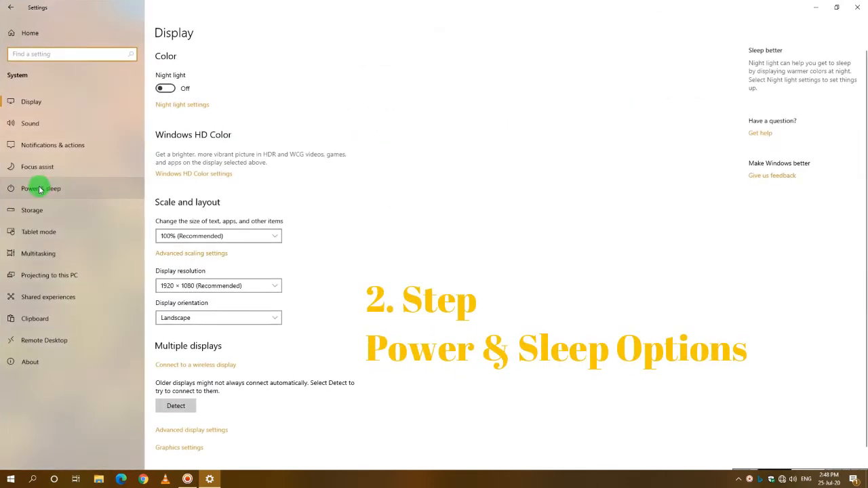
pyautogui.click(39, 190)
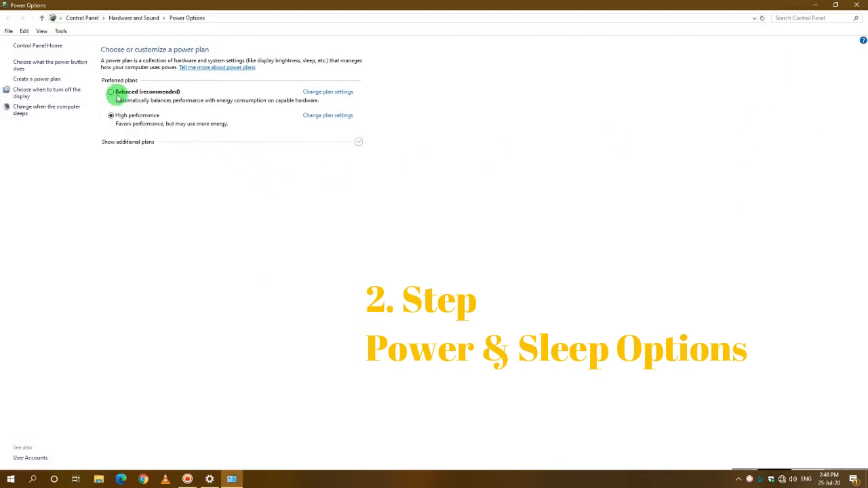
# - Select the High performance power plan and open its advanced power settings
pyautogui.click(111, 117)
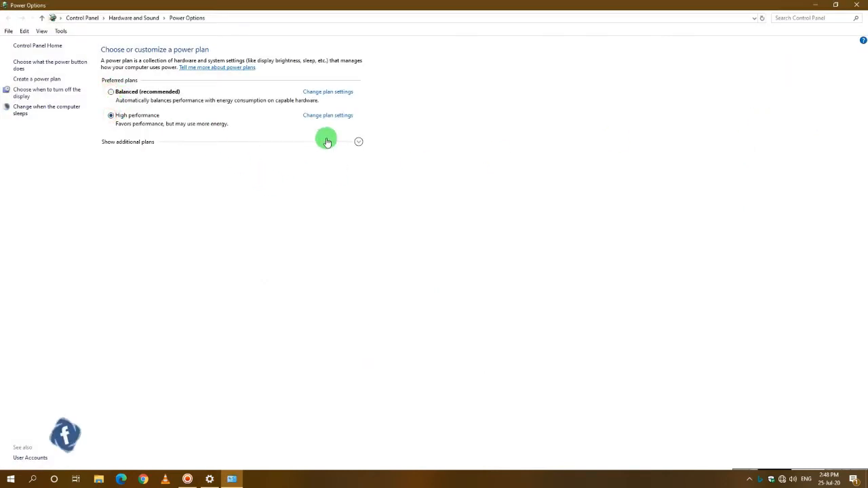
pyautogui.click(341, 117)
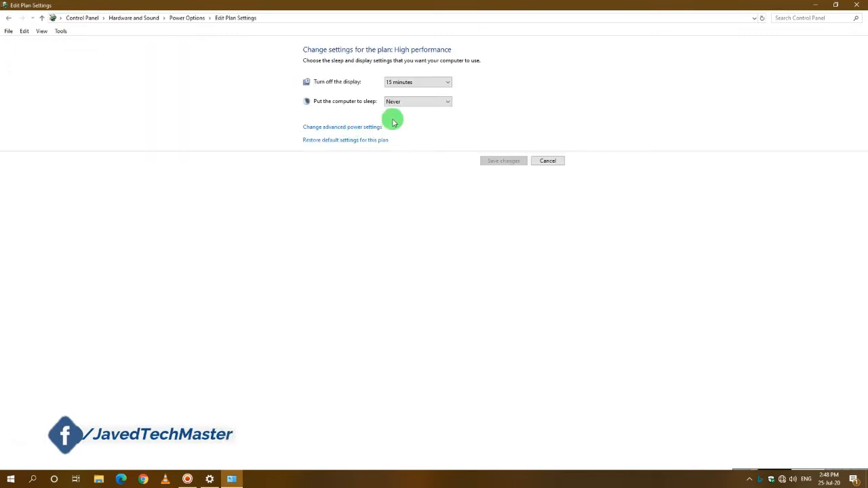
pyautogui.click(365, 128)
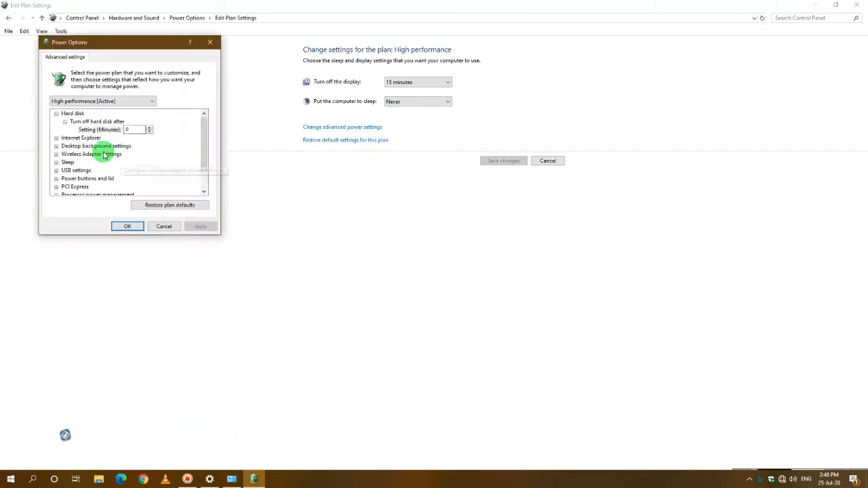
# - Set the Hard disk option "Turn off hard disk after" to 1 minute
pyautogui.click(65, 114)
pyautogui.click(65, 122)
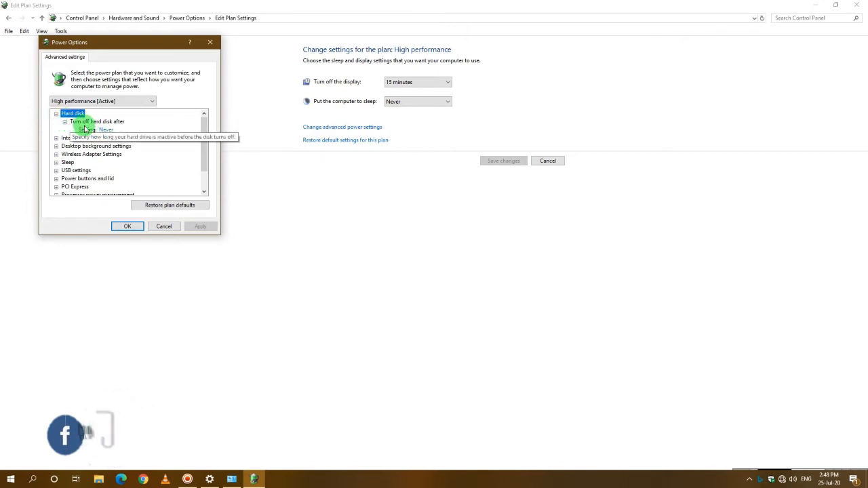
pyautogui.click(105, 131)
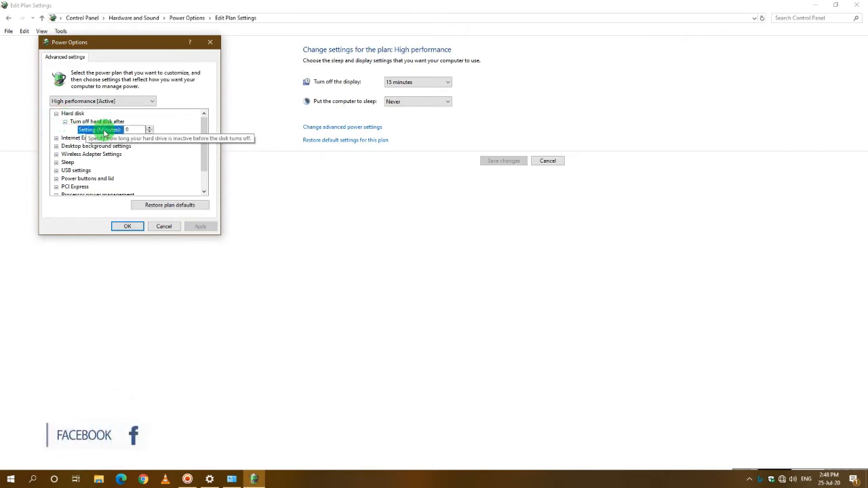
pyautogui.click(140, 130)
pyautogui.click(150, 128)
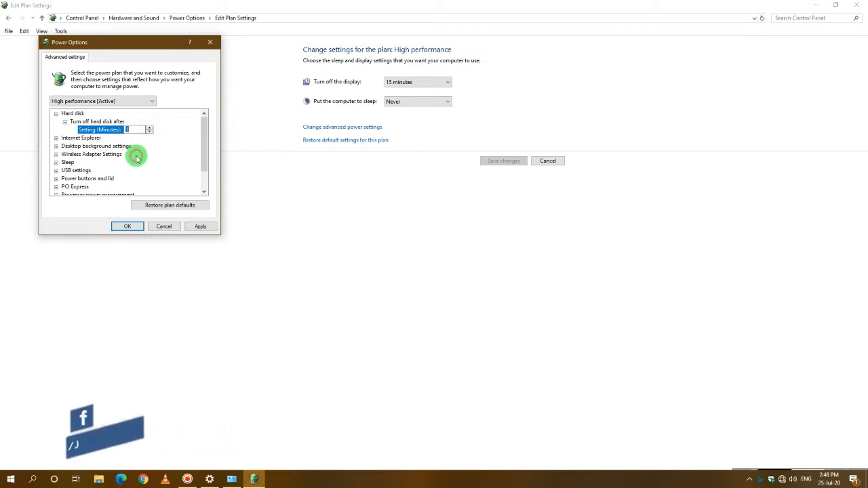
pyautogui.click(66, 123)
pyautogui.click(65, 123)
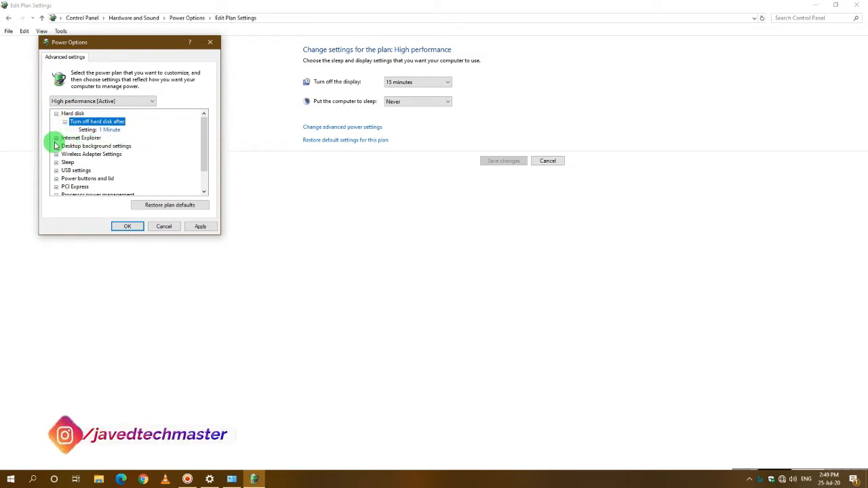
# - Set the Minimum processor state under Processor power management to 0%
pyautogui.scroll(-1, 60, 173)
pyautogui.click(57, 171)
pyautogui.click(65, 170)
pyautogui.click(120, 179)
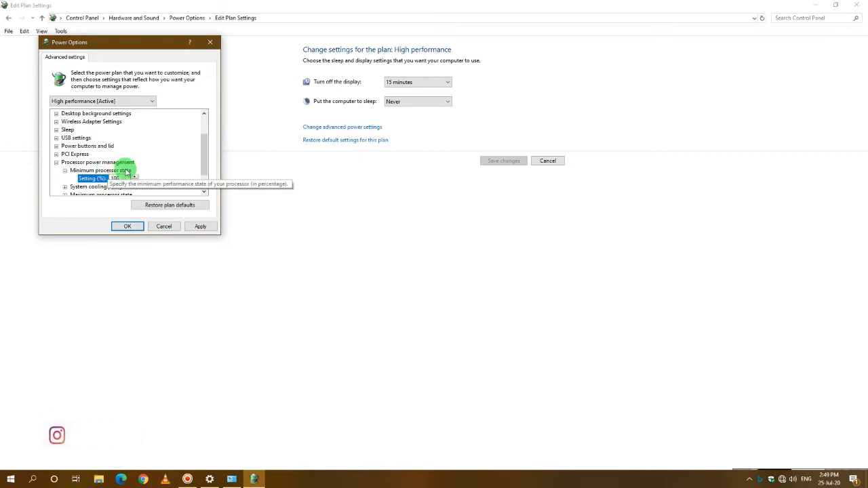
pyautogui.moveTo(125, 179); pyautogui.dragTo(109, 179)
pyautogui.write('0')
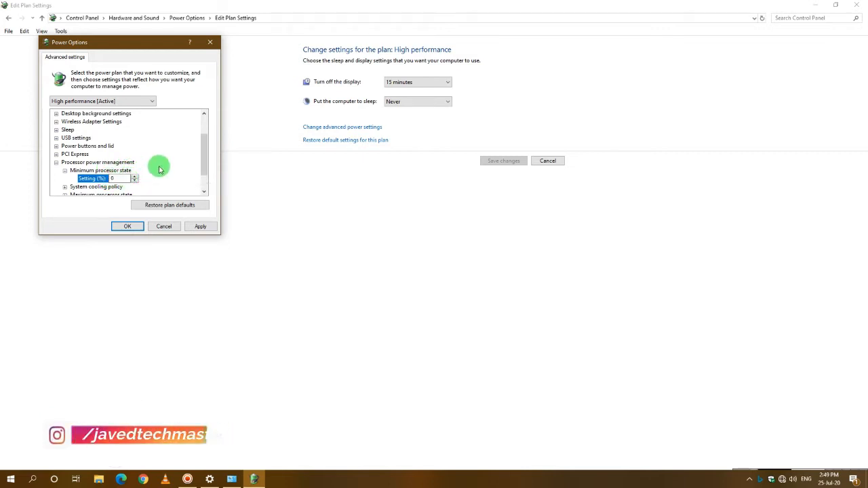
# - Open the Maximum processor state percentage under Processor power management for editing
pyautogui.scroll(-1, 159, 167)
pyautogui.click(105, 173)
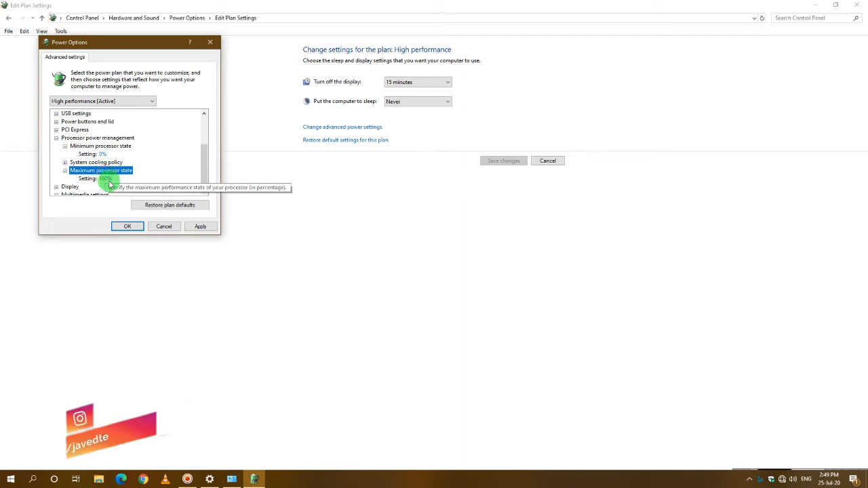
pyautogui.click(102, 177)
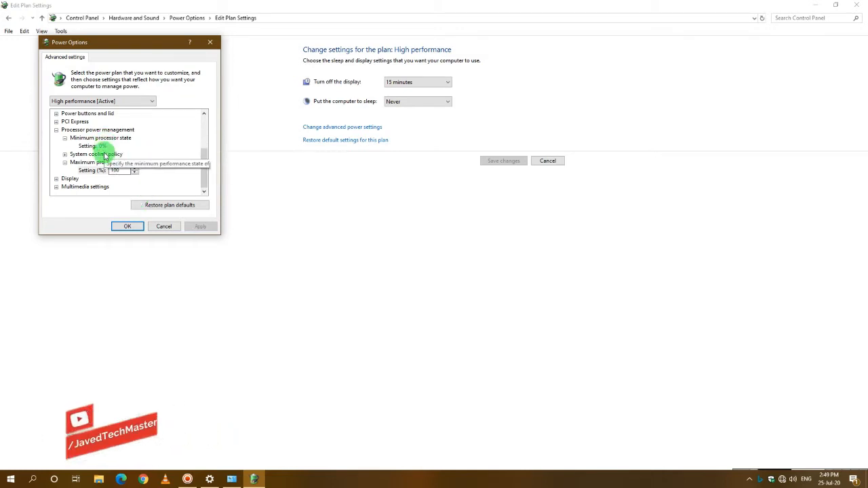
# - Reopen the hard disk turn-off time for editing, then apply the advanced power settings and close the power options
pyautogui.scroll(2, 95, 122)
pyautogui.scroll(1, 106, 118)
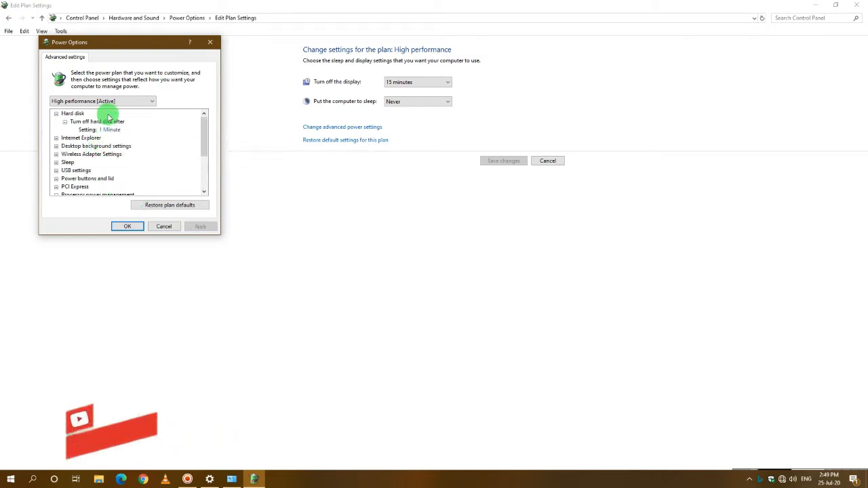
pyautogui.click(112, 129)
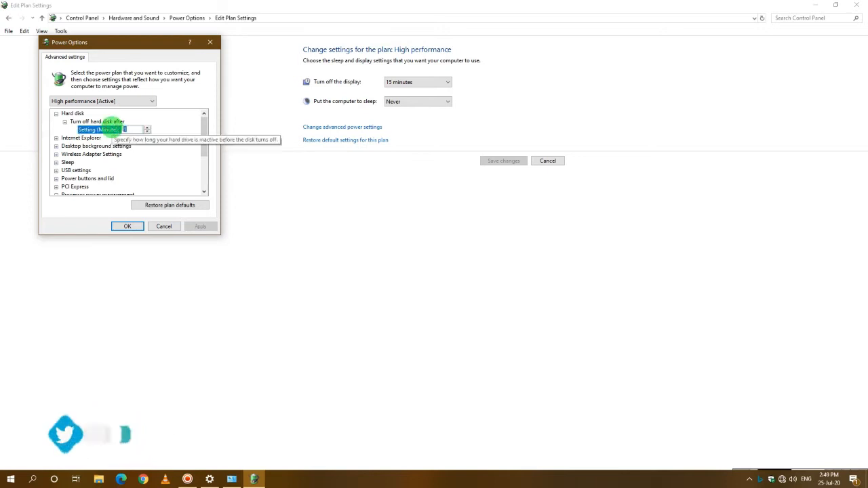
pyautogui.scroll(-3, 161, 164)
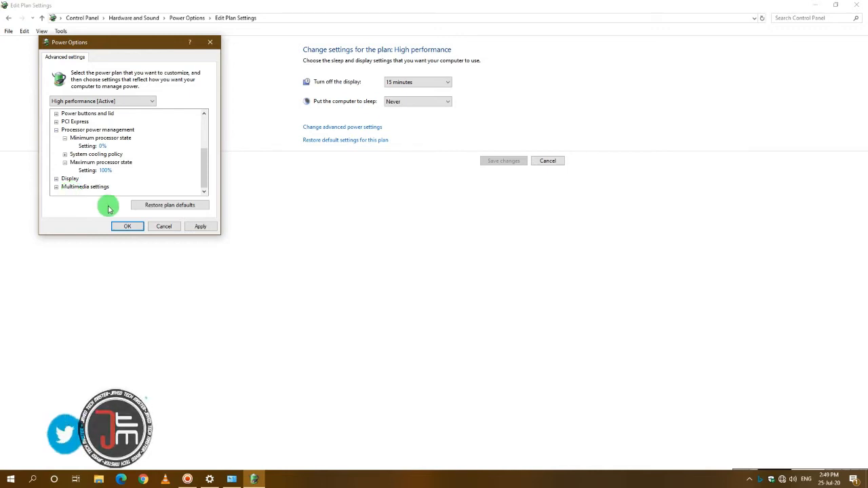
pyautogui.click(200, 226)
pyautogui.click(128, 227)
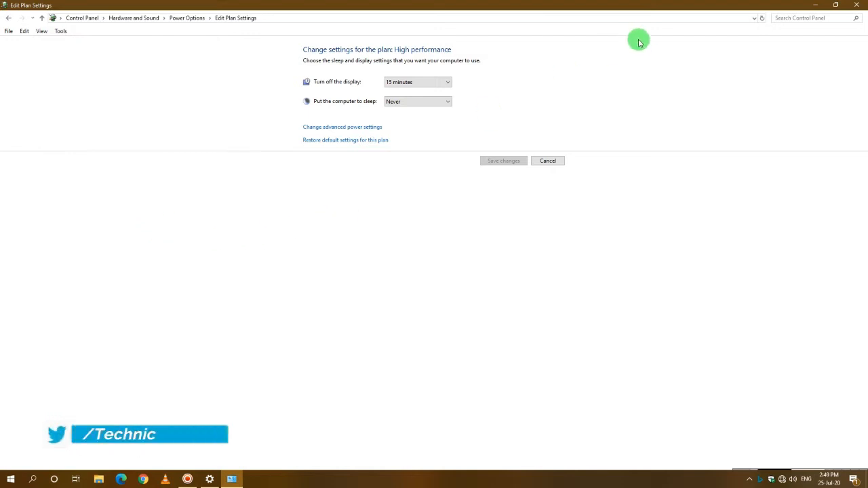
pyautogui.click(855, 5)
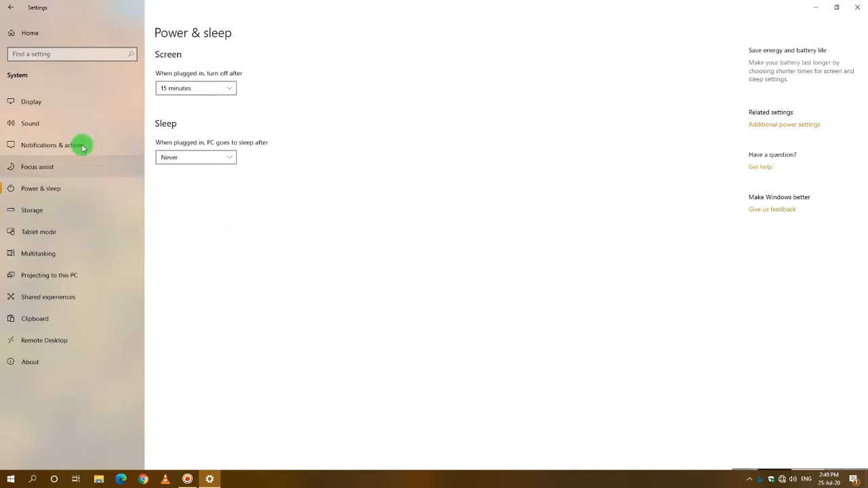
# - Open the Privacy settings and set the advertising ID option on the General page to off
pyautogui.click(33, 34)
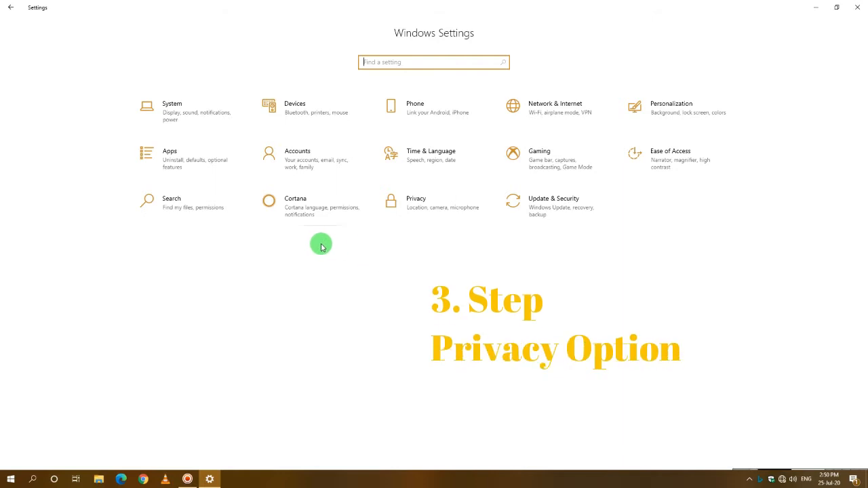
pyautogui.click(416, 211)
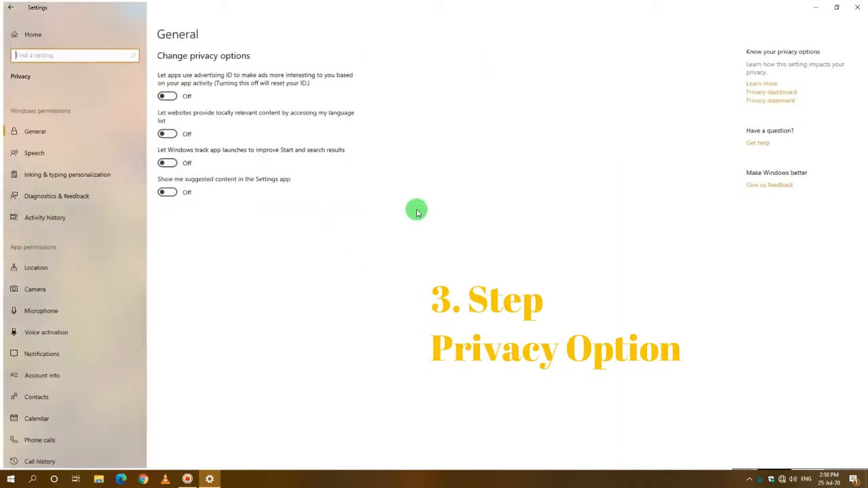
pyautogui.click(172, 100)
pyautogui.click(167, 97)
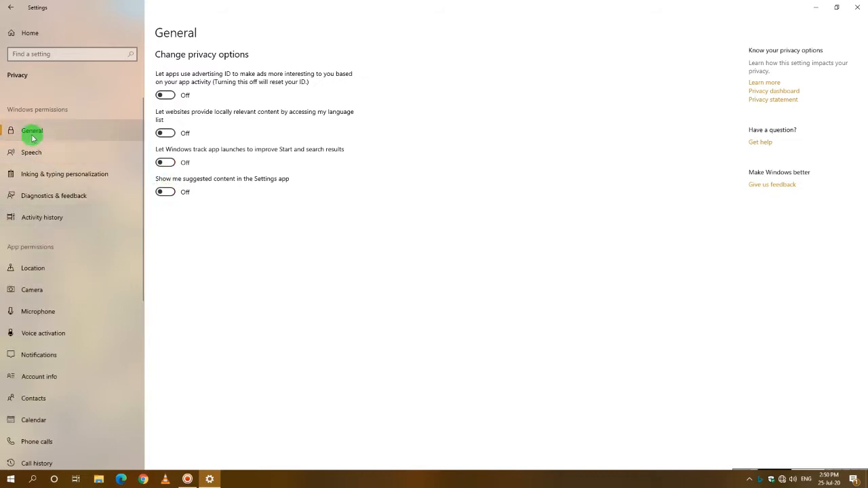
# - Turn off location access for this device in the Location privacy settings
pyautogui.click(45, 271)
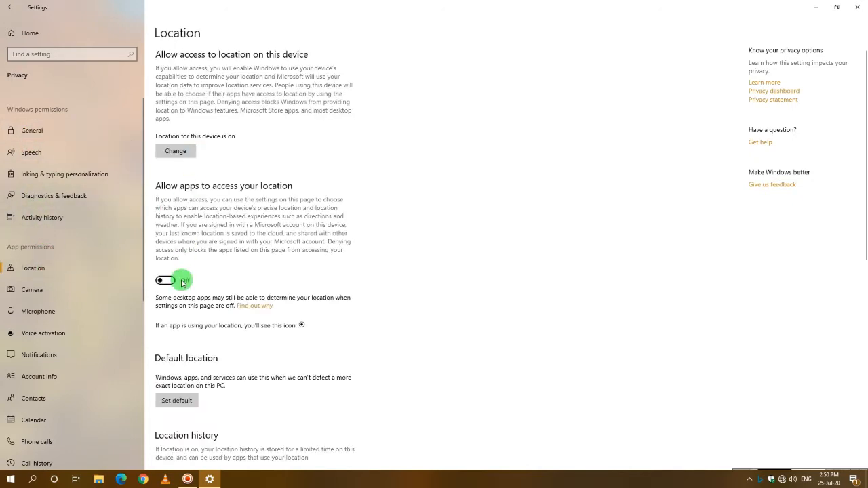
pyautogui.click(171, 153)
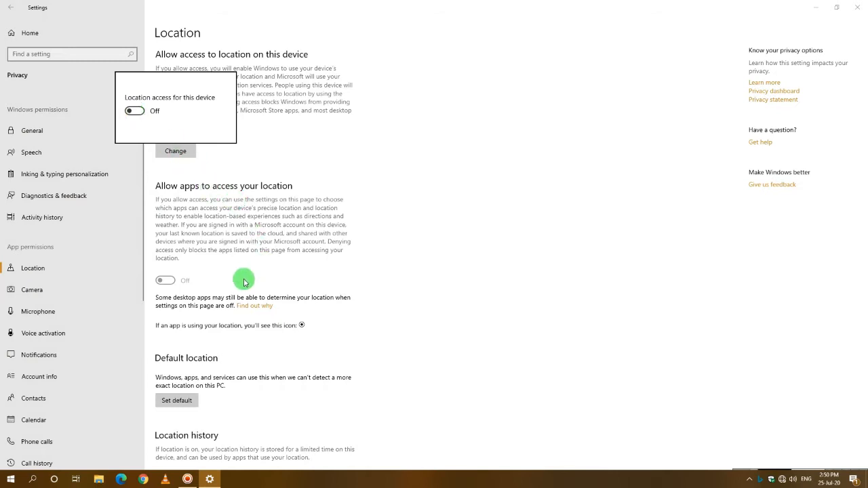
pyautogui.click(370, 203)
pyautogui.scroll(-2, 277, 290)
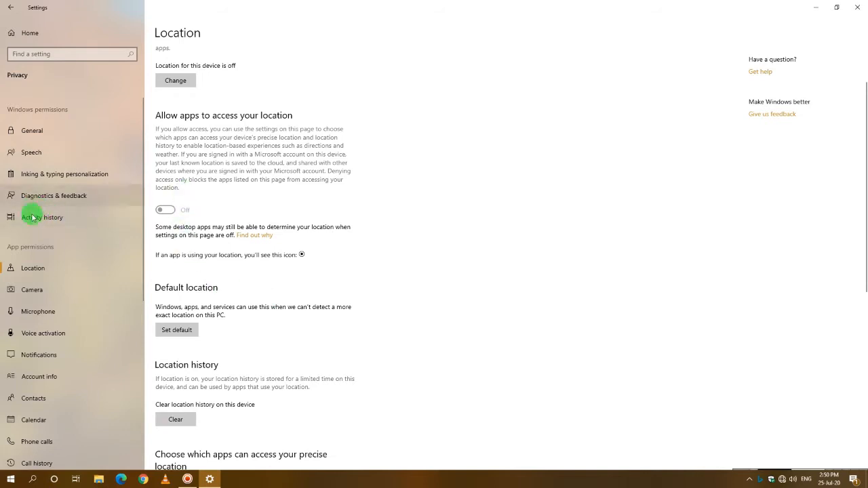
# - Turn off camera access for this device in the Camera privacy settings
pyautogui.click(31, 290)
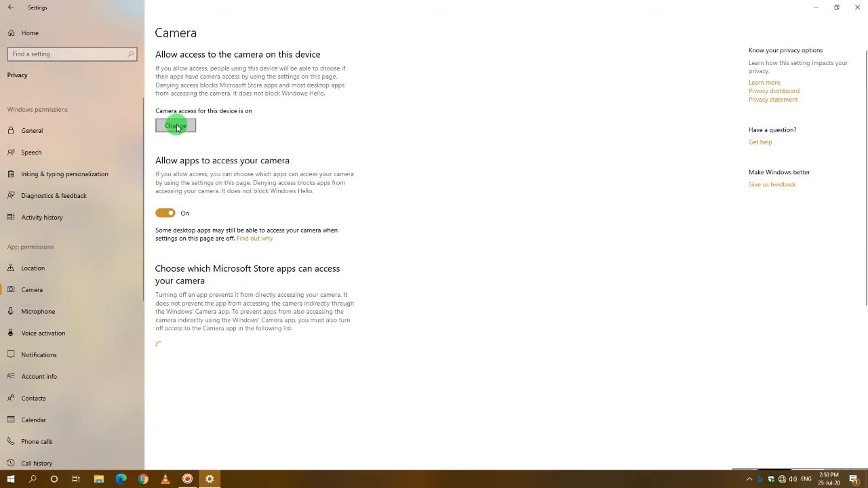
pyautogui.click(177, 127)
pyautogui.click(134, 86)
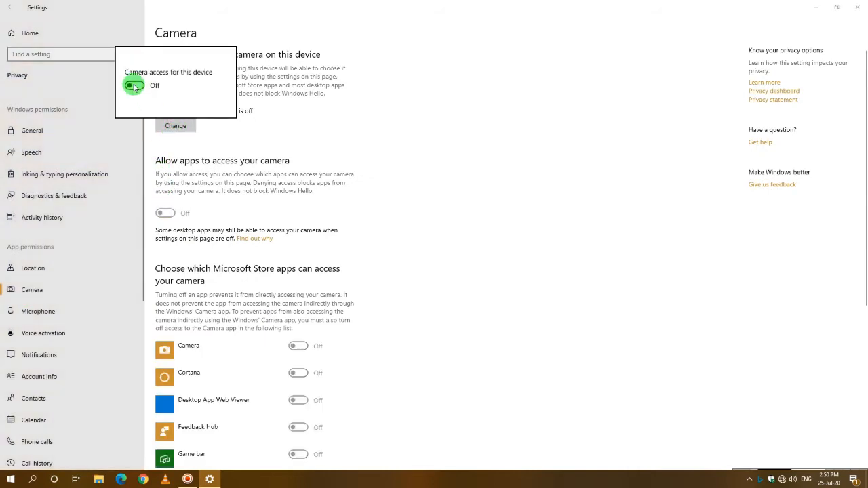
pyautogui.click(434, 248)
pyautogui.scroll(-5, 417, 278)
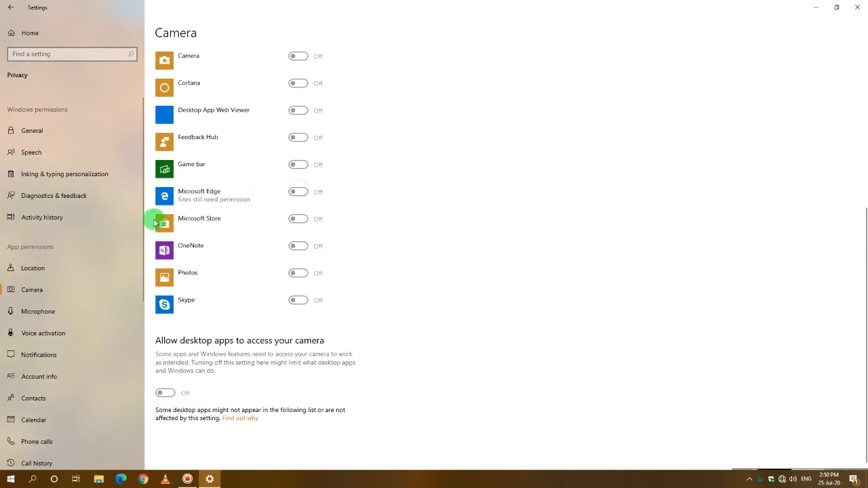
# - Turn off microphone access for this device in the Microphone privacy settings
pyautogui.click(61, 318)
pyautogui.click(179, 130)
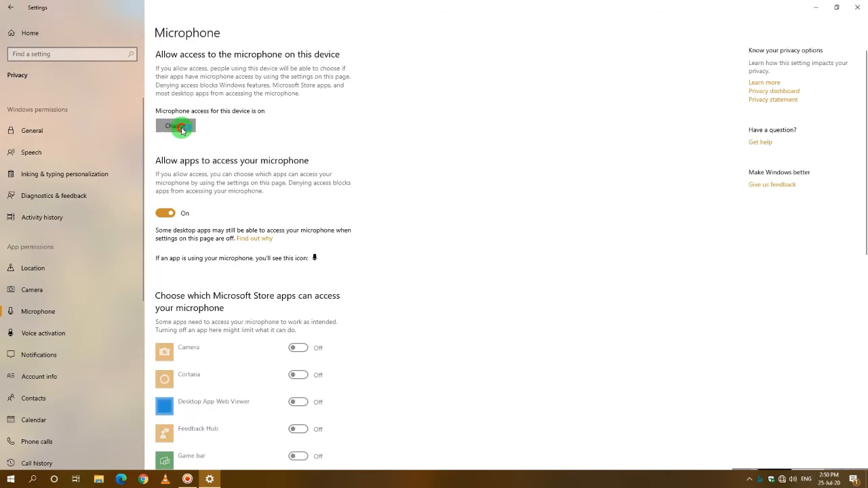
pyautogui.click(133, 90)
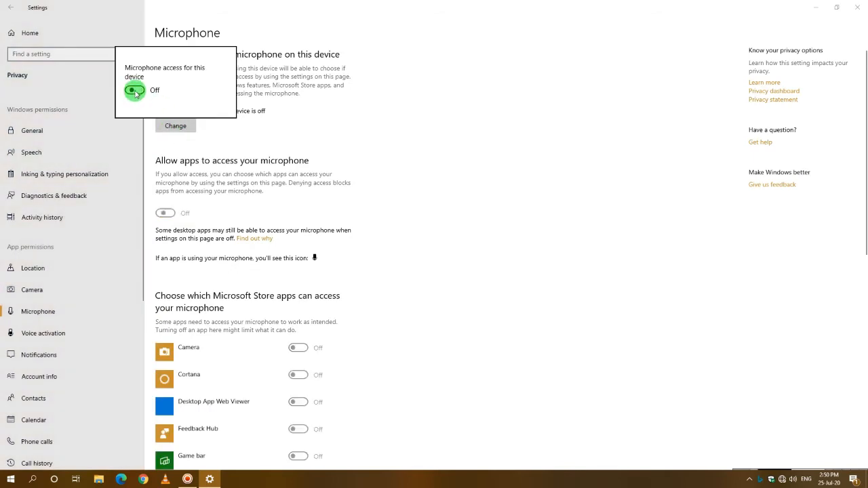
pyautogui.click(389, 223)
pyautogui.scroll(-3, 343, 271)
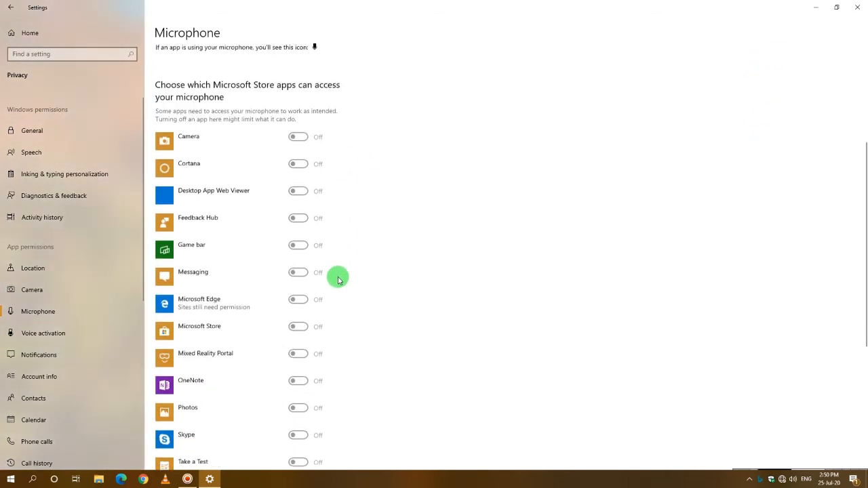
# - Review the Voice activation privacy page and the device's user notification access on the Notifications page
pyautogui.click(47, 333)
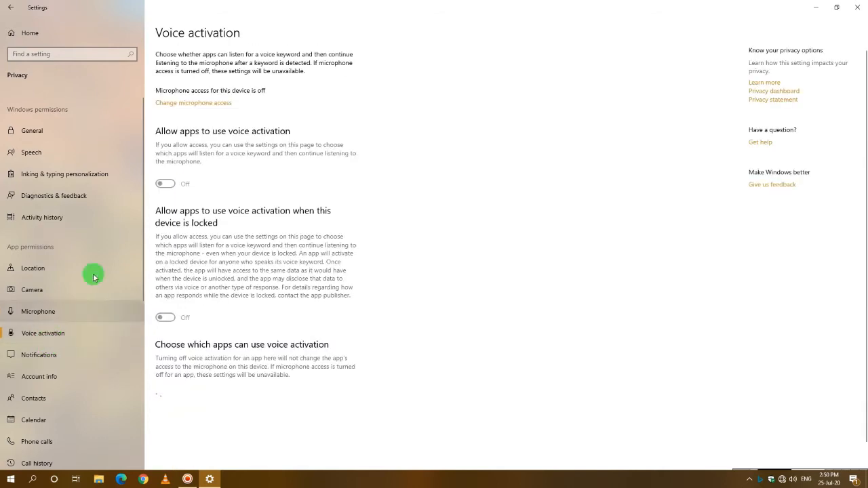
pyautogui.click(45, 355)
pyautogui.click(179, 119)
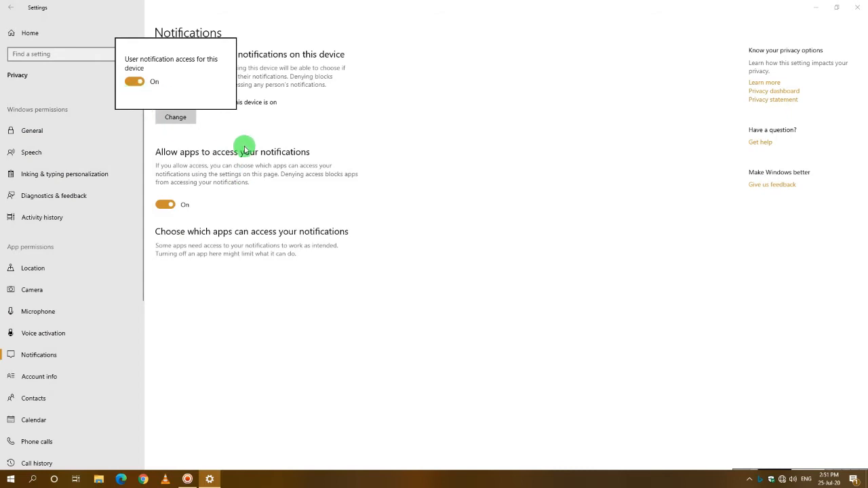
pyautogui.click(265, 209)
# - Turn off calendar access for this device in the Calendar privacy settings
pyautogui.scroll(-2, 39, 382)
pyautogui.scroll(-1, 39, 386)
pyautogui.click(31, 306)
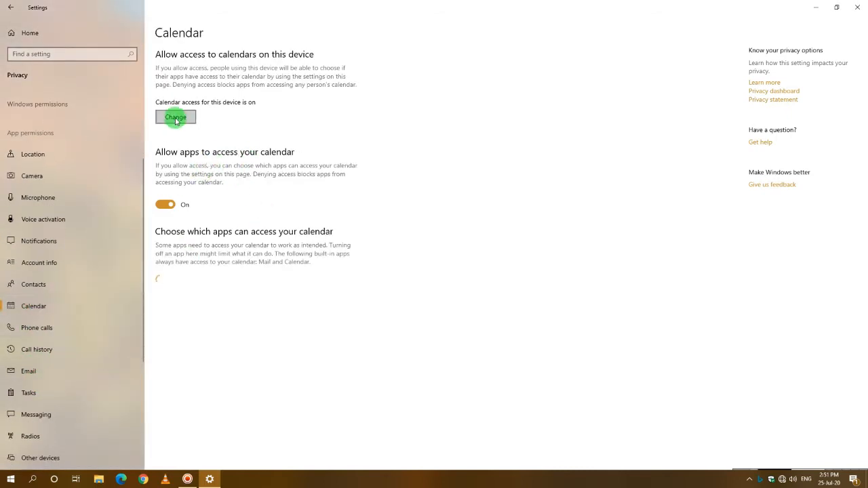
pyautogui.click(176, 118)
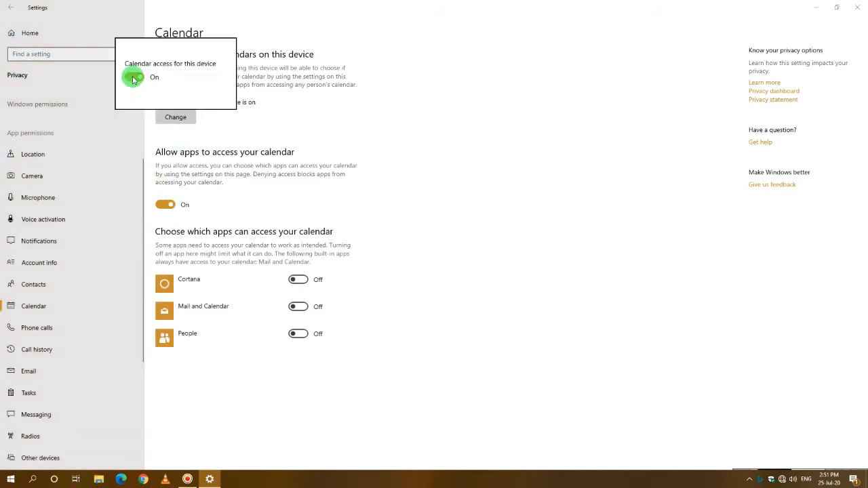
pyautogui.click(133, 78)
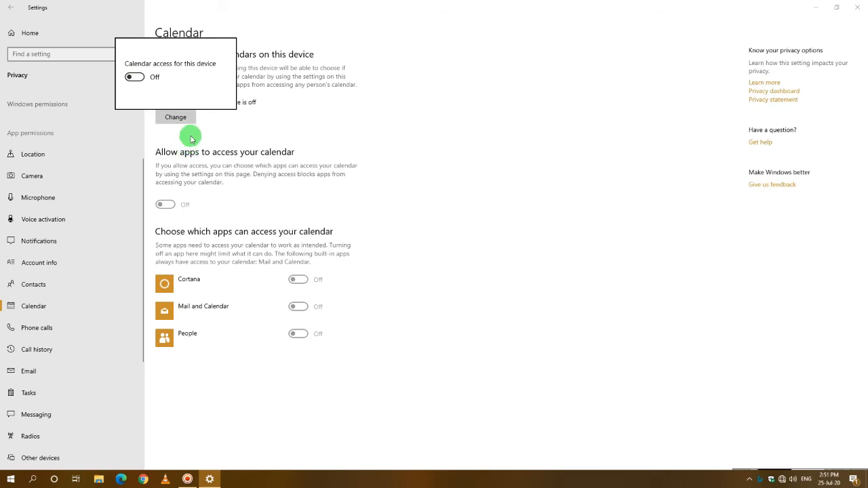
pyautogui.click(297, 143)
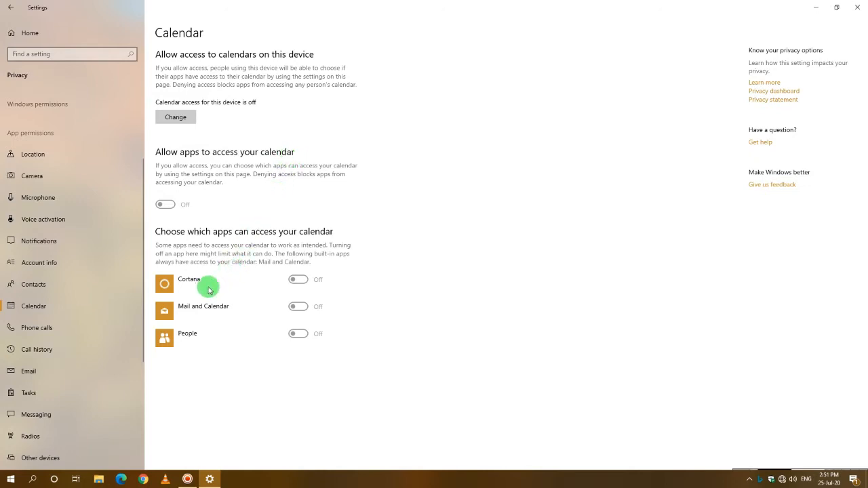
# - Check the call history access setting for this device in the Call history privacy settings
pyautogui.scroll(-2, 110, 296)
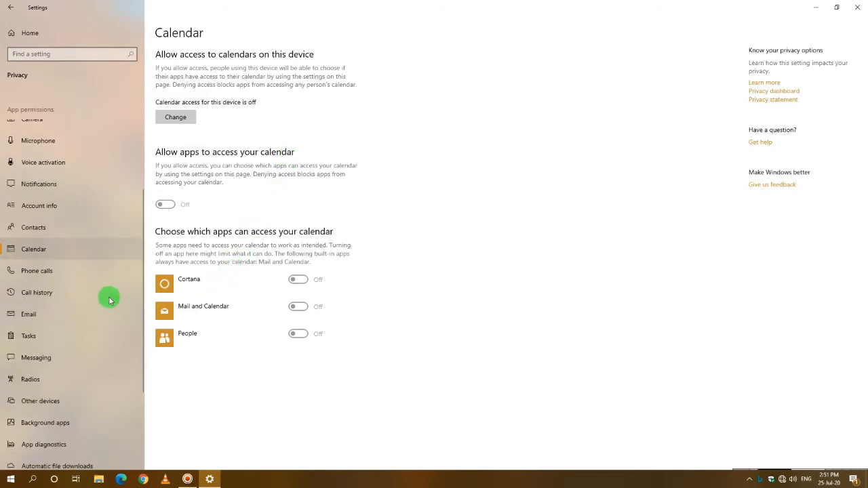
pyautogui.click(34, 293)
pyautogui.click(169, 126)
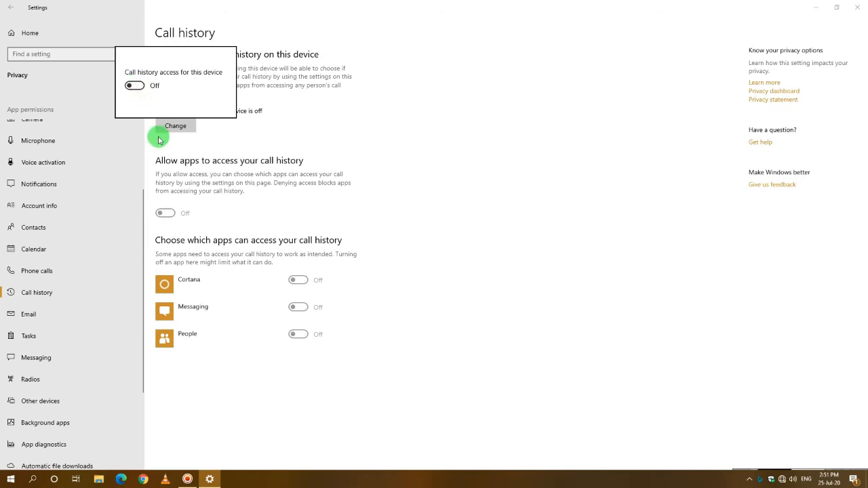
pyautogui.click(371, 229)
# - Turn off email access for this device in the Email privacy settings
pyautogui.scroll(-2, 3, 326)
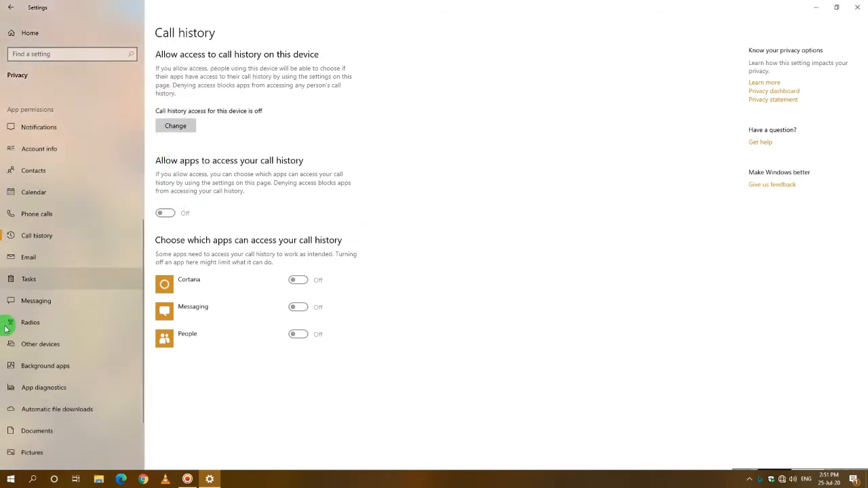
pyautogui.click(29, 259)
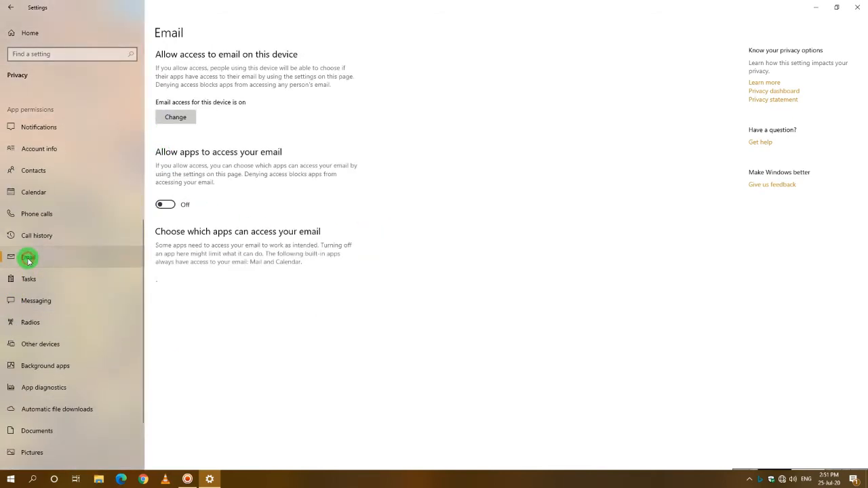
pyautogui.click(166, 120)
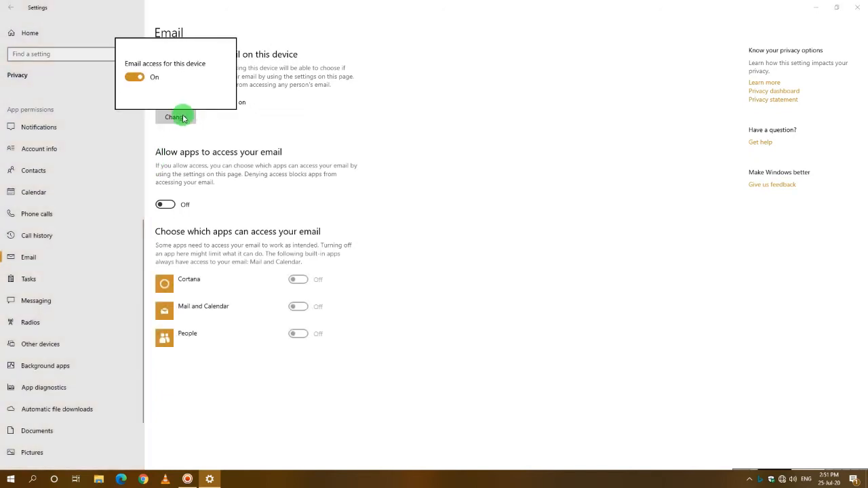
pyautogui.click(264, 130)
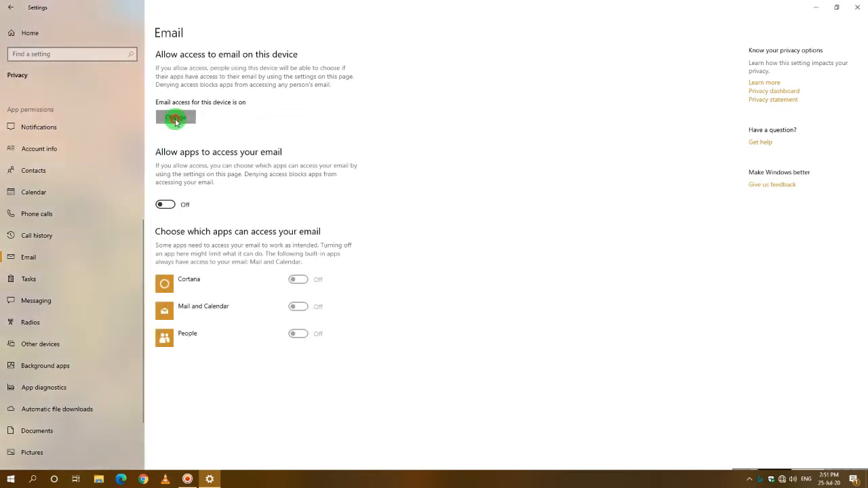
pyautogui.click(175, 119)
pyautogui.click(136, 79)
# - Check the device access settings on the Radios and App diagnostics privacy pages, leaving app diagnostics access off
pyautogui.click(34, 323)
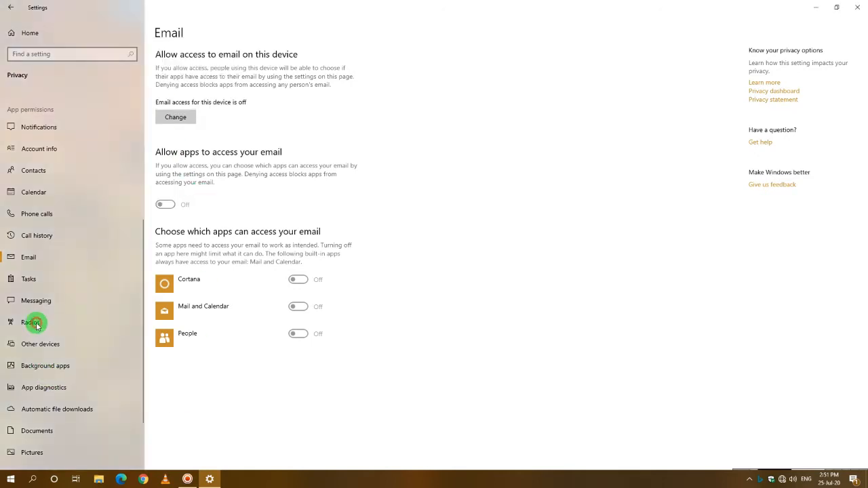
pyautogui.click(178, 118)
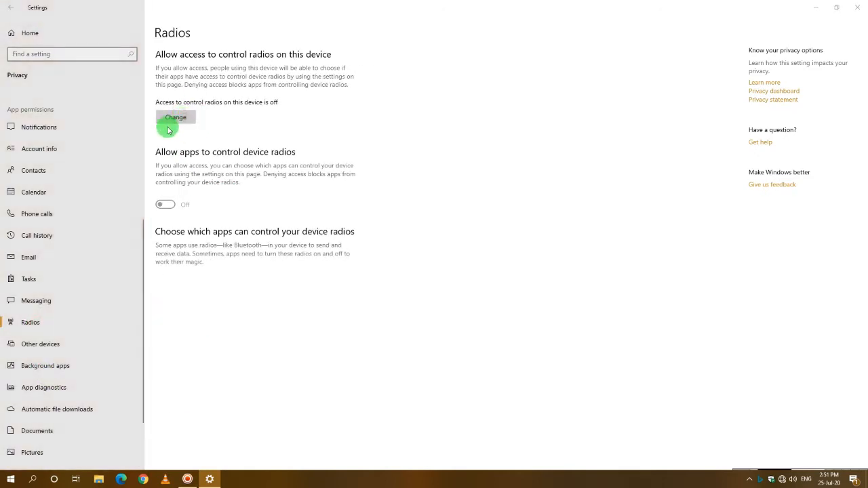
pyautogui.click(314, 138)
pyautogui.scroll(-3, 87, 319)
pyautogui.click(53, 315)
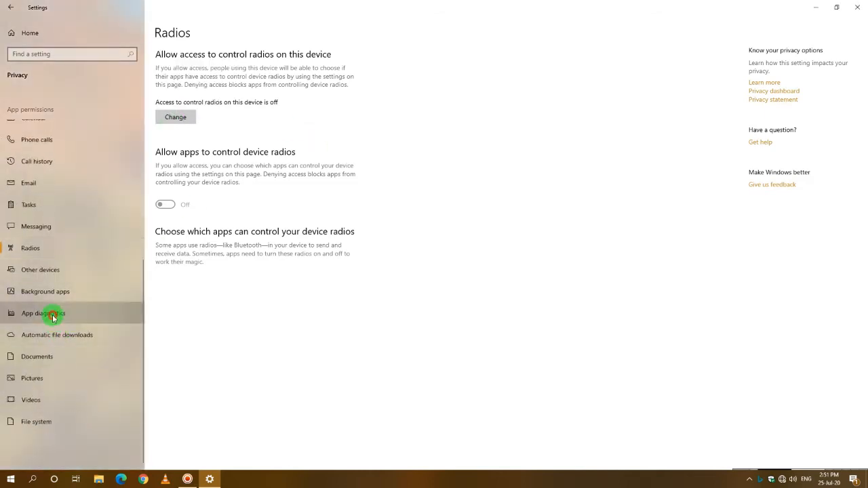
pyautogui.click(178, 127)
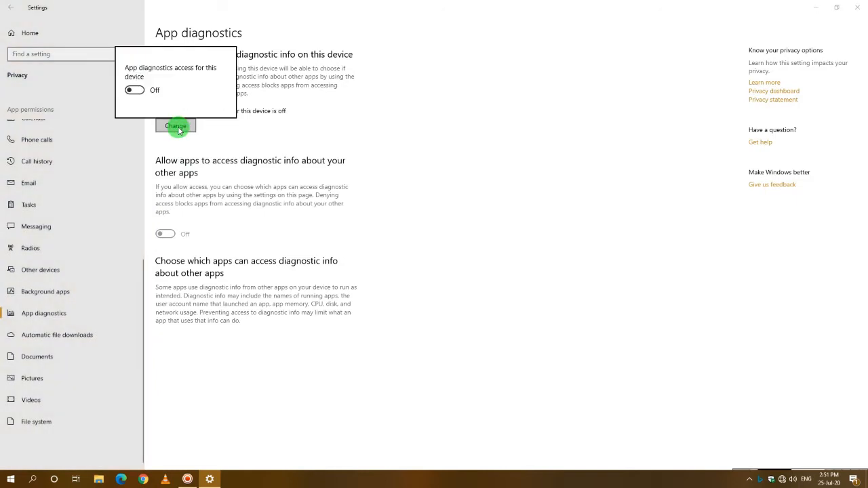
pyautogui.press('space')
pyautogui.click(132, 90)
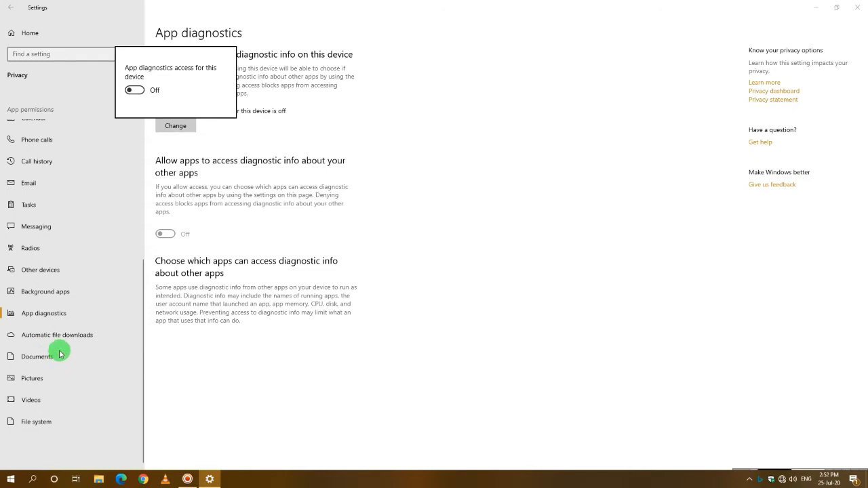
pyautogui.click(289, 376)
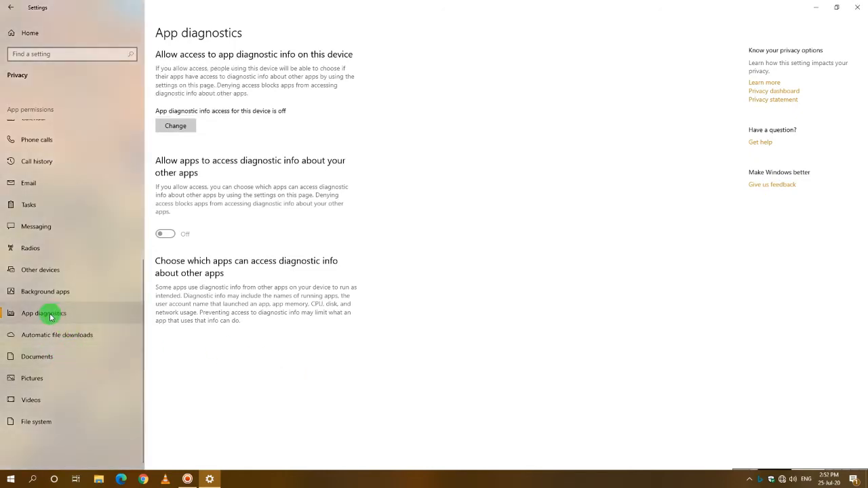
# - Look over the Automatic file downloads and General privacy pages and open the Background apps settings
pyautogui.click(40, 341)
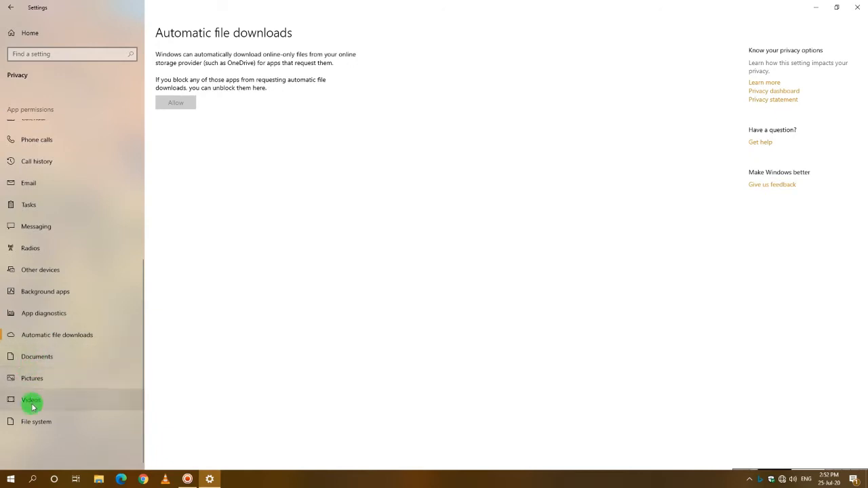
pyautogui.scroll(5, 43, 316)
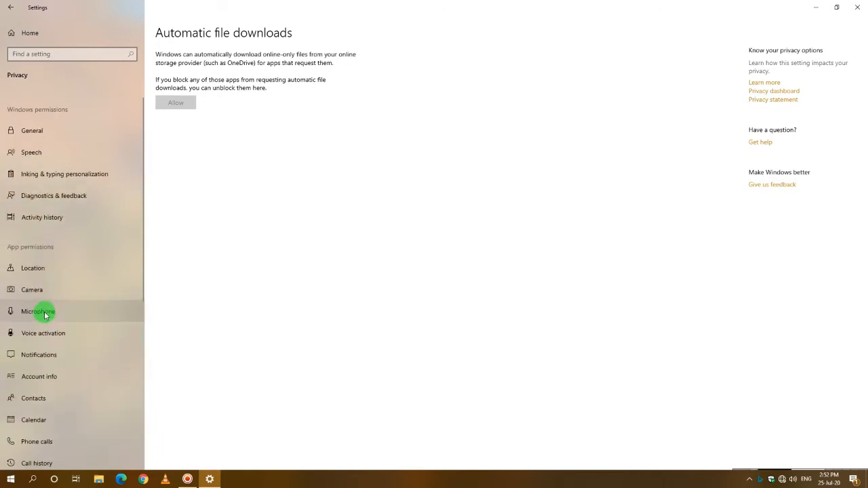
pyautogui.click(36, 133)
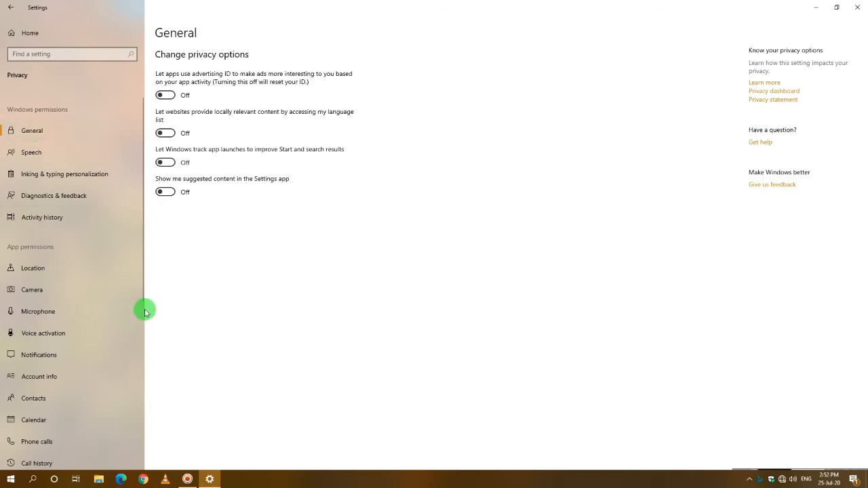
pyautogui.scroll(-5, 6, 271)
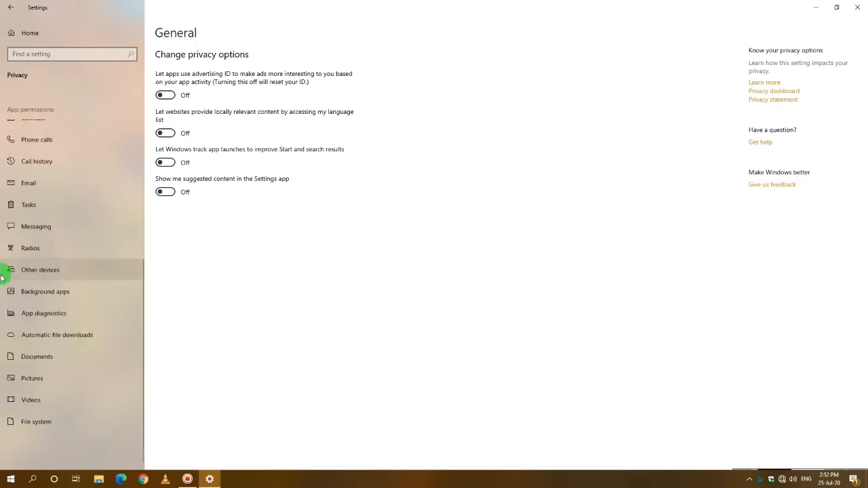
pyautogui.click(34, 315)
pyautogui.click(35, 296)
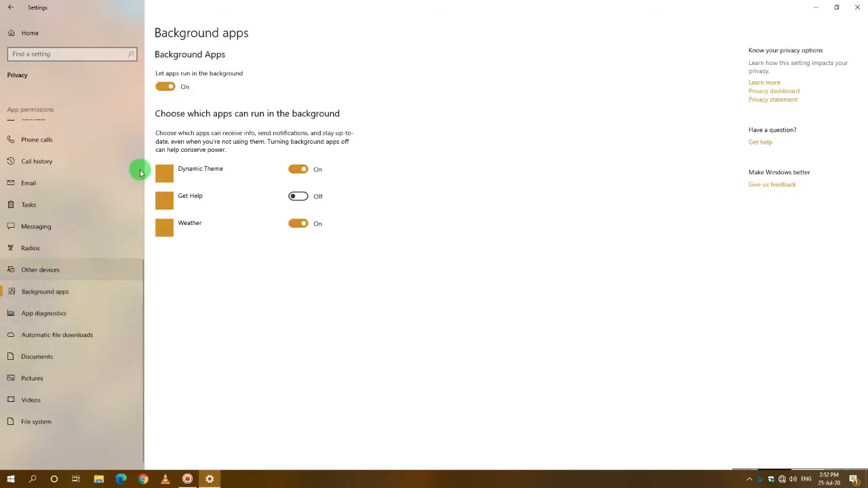
# - Turn off background running for all apps, look through the app list, and allow background apps again
pyautogui.click(165, 87)
pyautogui.scroll(-6, 258, 181)
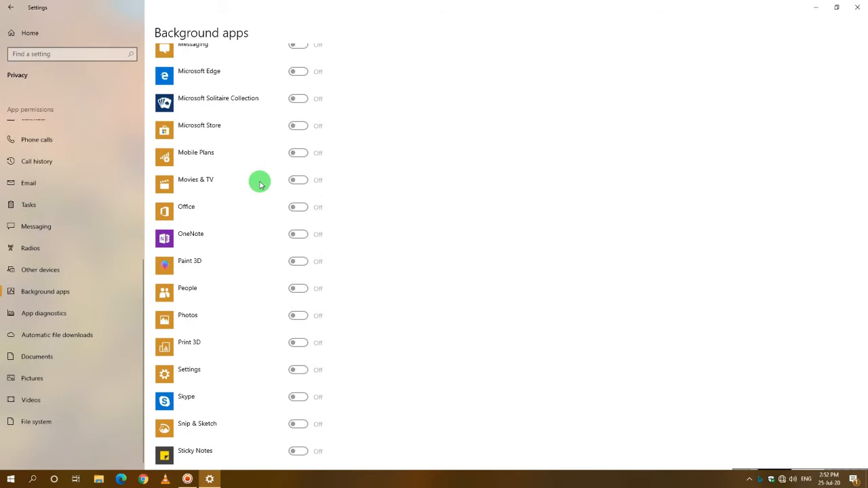
pyautogui.scroll(6, 260, 185)
pyautogui.click(169, 86)
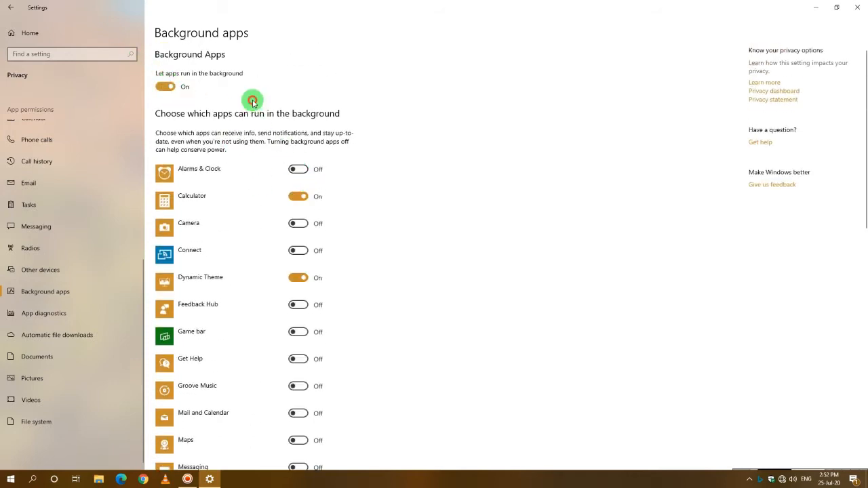
# - Stop Calculator, Paint 3D, People and Photos from running in the background
pyautogui.scroll(-1, 254, 104)
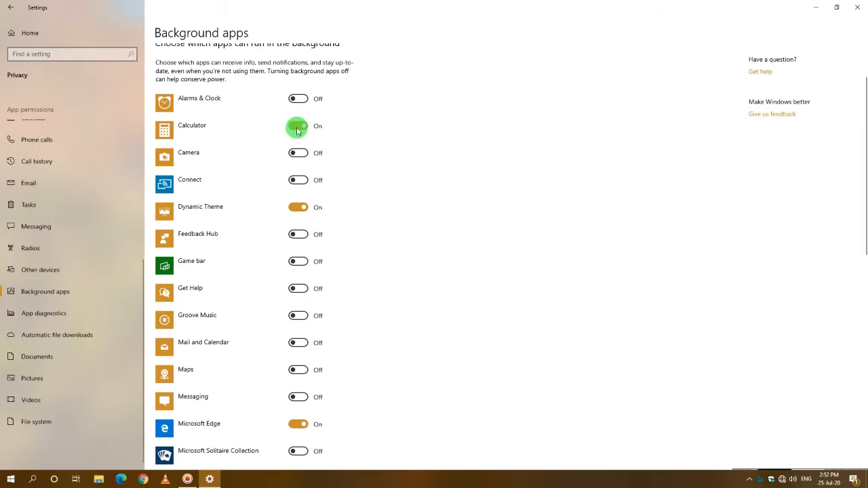
pyautogui.scroll(1, 296, 137)
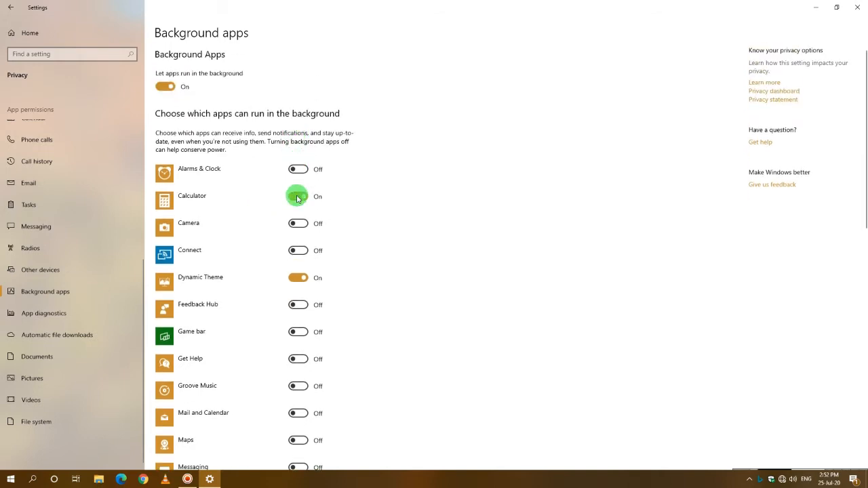
pyautogui.scroll(-3, 296, 197)
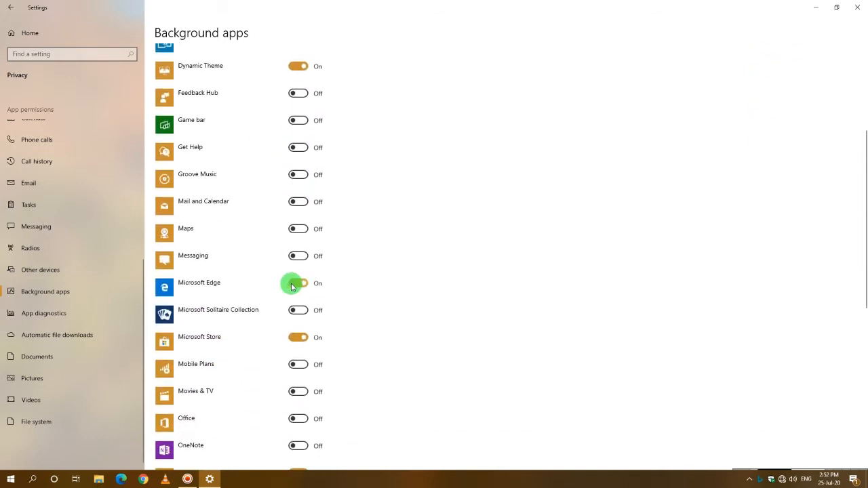
pyautogui.scroll(-2, 298, 298)
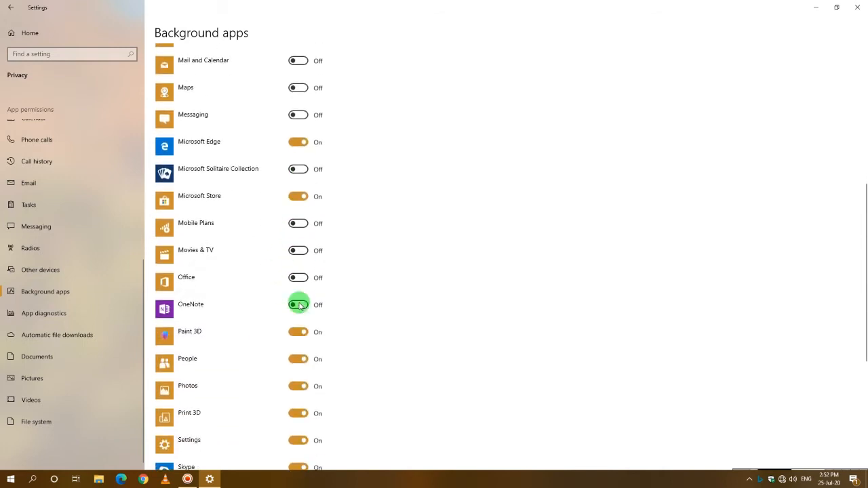
pyautogui.scroll(-1, 290, 319)
pyautogui.click(296, 265)
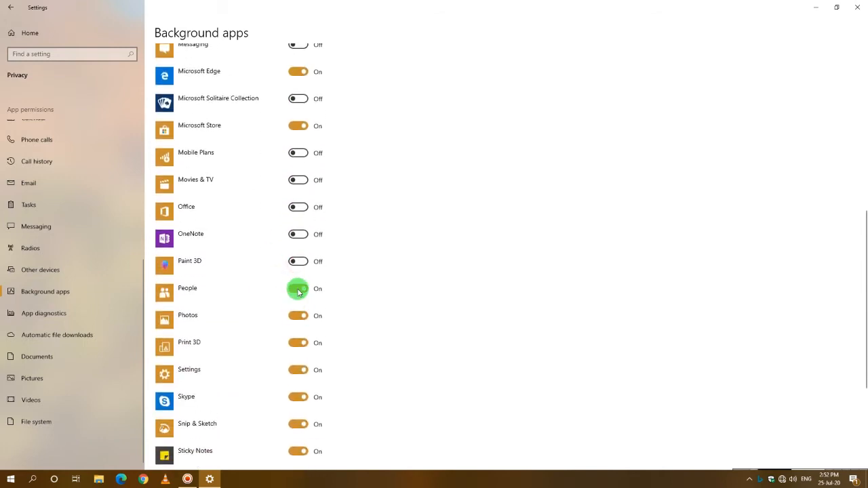
pyautogui.click(299, 291)
pyautogui.click(297, 315)
# - Stop Print 3D, Settings, Skype, Snip & Sketch and Sticky Notes from running in the background
pyautogui.scroll(-1, 295, 319)
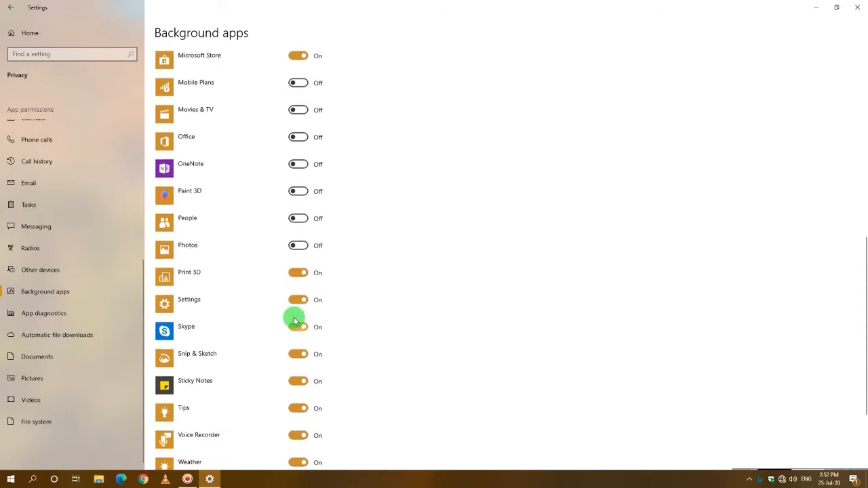
pyautogui.click(296, 273)
pyautogui.scroll(-1, 294, 319)
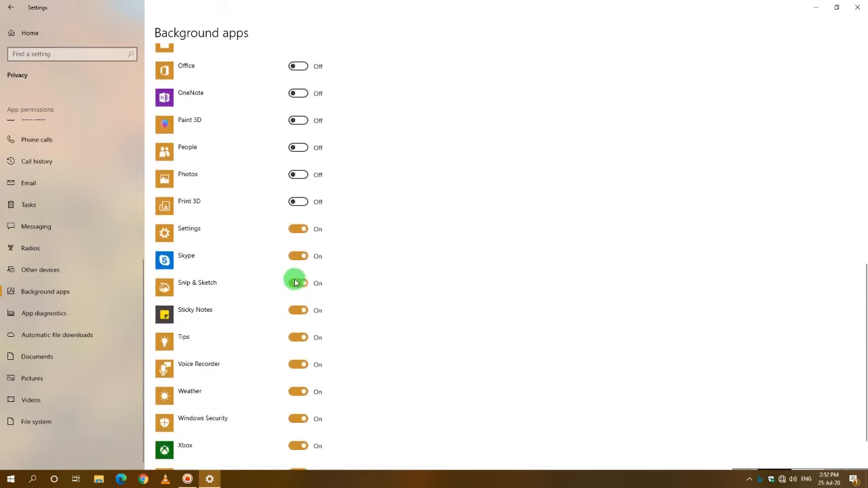
pyautogui.click(296, 256)
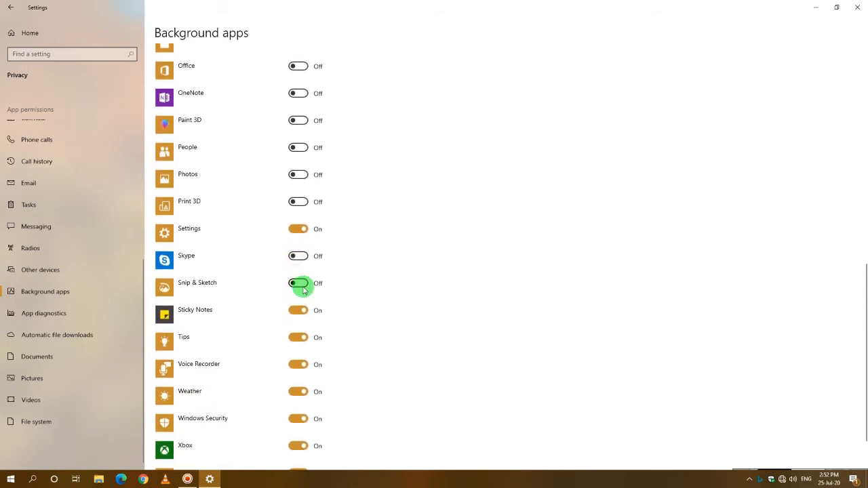
pyautogui.click(296, 229)
pyautogui.click(295, 284)
pyautogui.click(294, 311)
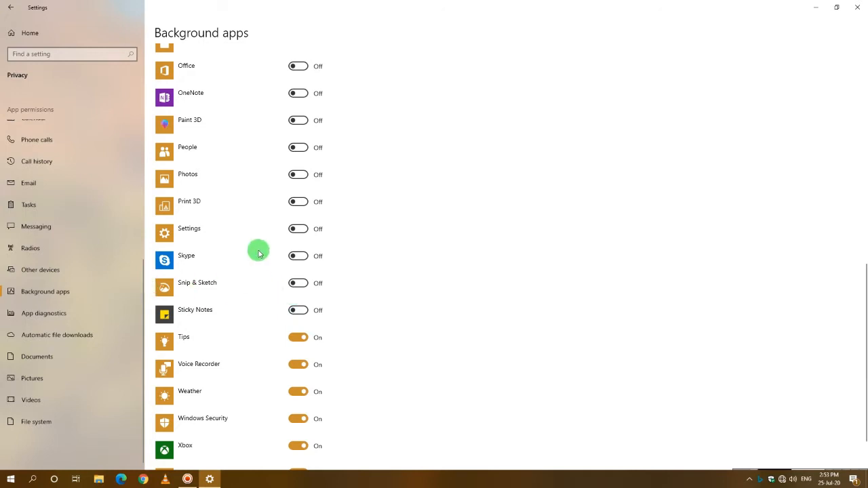
# - Stop Dynamic Theme from running in the background
pyautogui.scroll(6, 277, 153)
pyautogui.scroll(3, 277, 154)
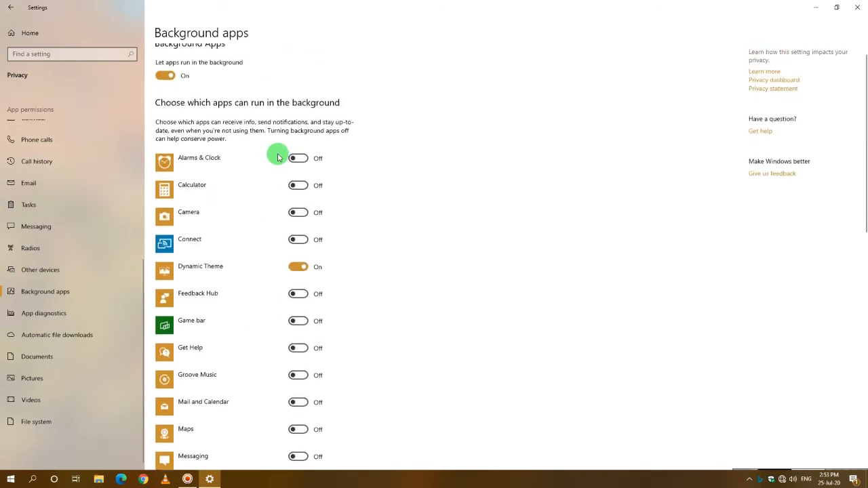
pyautogui.scroll(-3, 277, 149)
pyautogui.click(295, 69)
# - Allow Mail and Calendar to run in the background and stop Microsoft Store from running in the background
pyautogui.scroll(3, 276, 143)
pyautogui.scroll(-1, 268, 190)
pyautogui.scroll(-3, 264, 204)
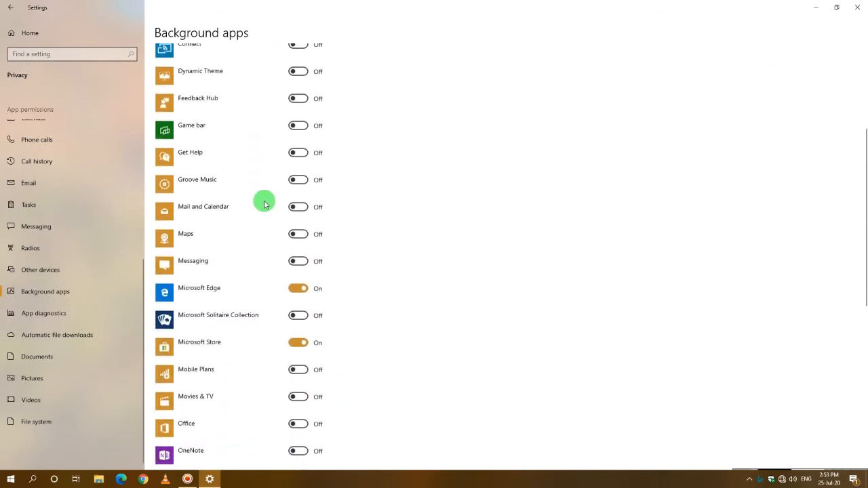
pyautogui.click(297, 131)
pyautogui.click(297, 212)
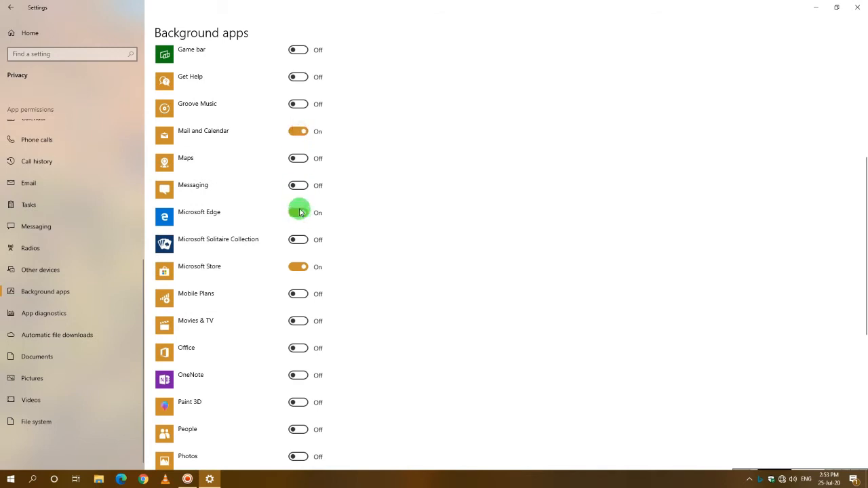
pyautogui.click(299, 213)
pyautogui.click(298, 213)
pyautogui.click(297, 266)
# - Stop Tips, Voice Recorder, Weather, Xbox and Your Phone from running in the background
pyautogui.scroll(-3, 295, 271)
pyautogui.scroll(-2, 295, 271)
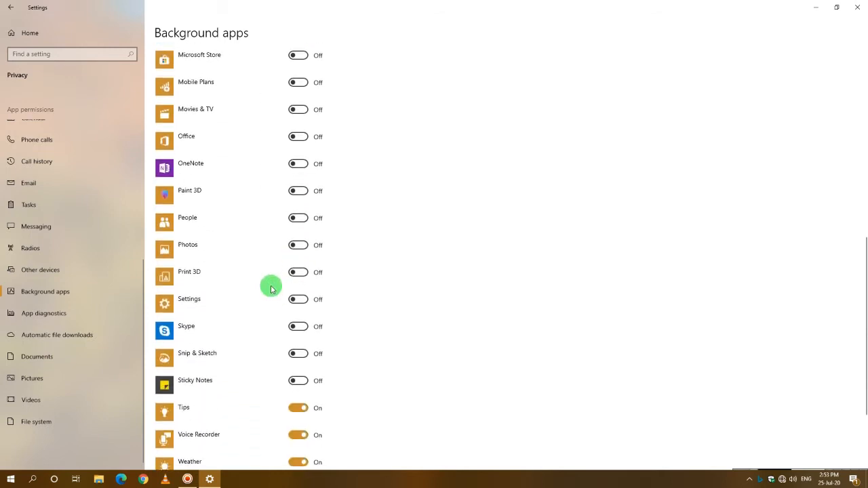
pyautogui.click(297, 282)
pyautogui.click(295, 313)
pyautogui.click(296, 336)
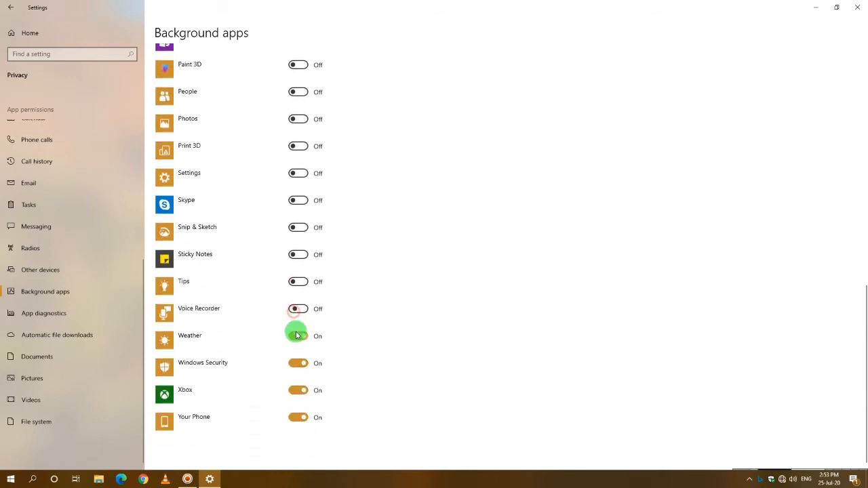
pyautogui.click(296, 390)
pyautogui.click(296, 415)
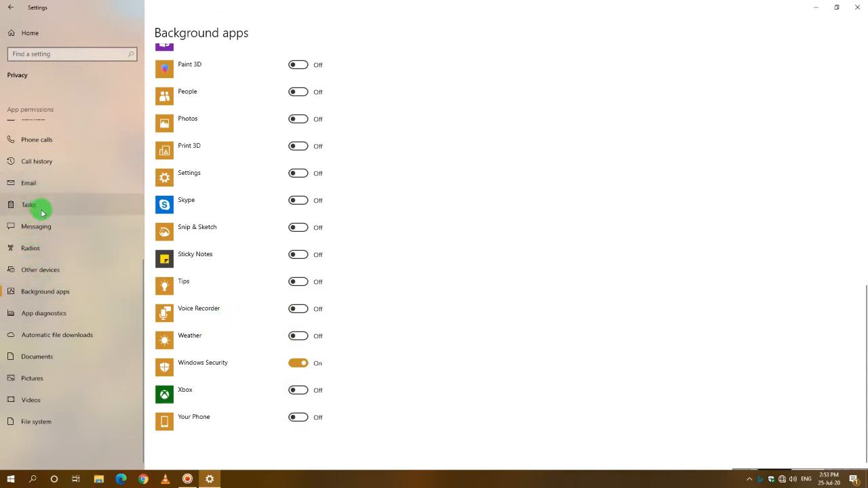
# - In the system notification settings, turn off lock screen notifications, lock screen reminders and VoIP calls, and the Windows welcome experience
pyautogui.scroll(5, 41, 213)
pyautogui.click(17, 31)
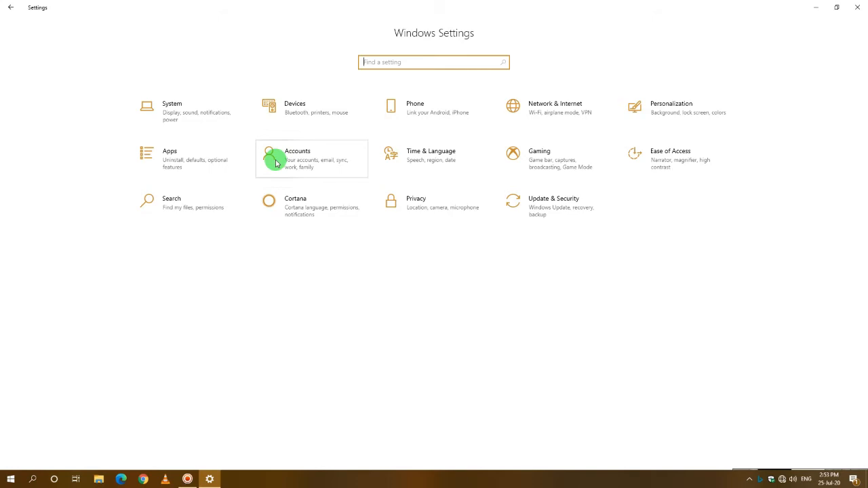
pyautogui.click(185, 107)
pyautogui.click(34, 143)
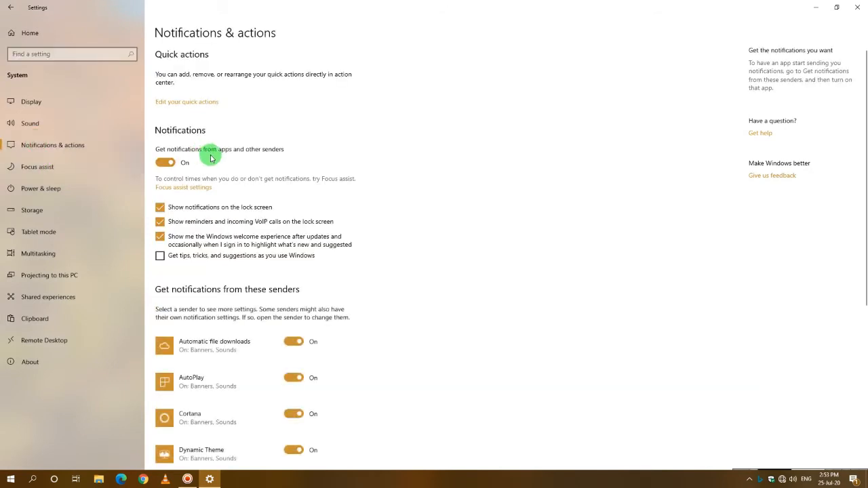
pyautogui.click(160, 208)
pyautogui.click(161, 222)
pyautogui.click(160, 237)
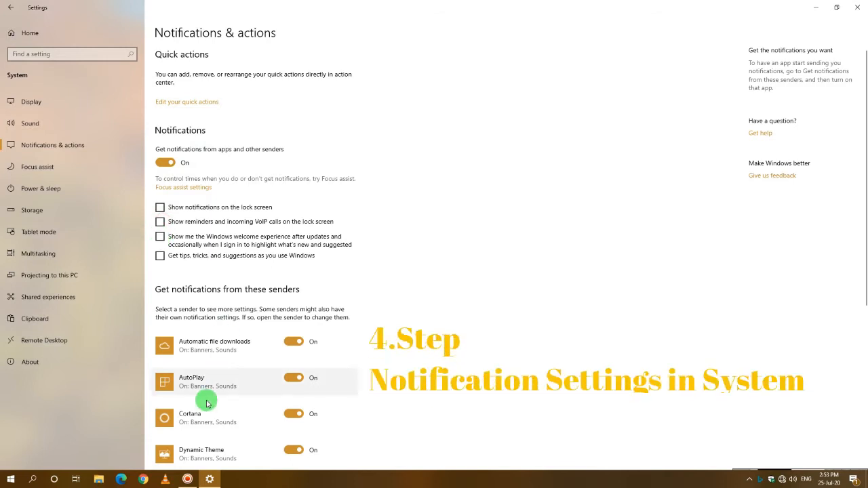
pyautogui.click(409, 200)
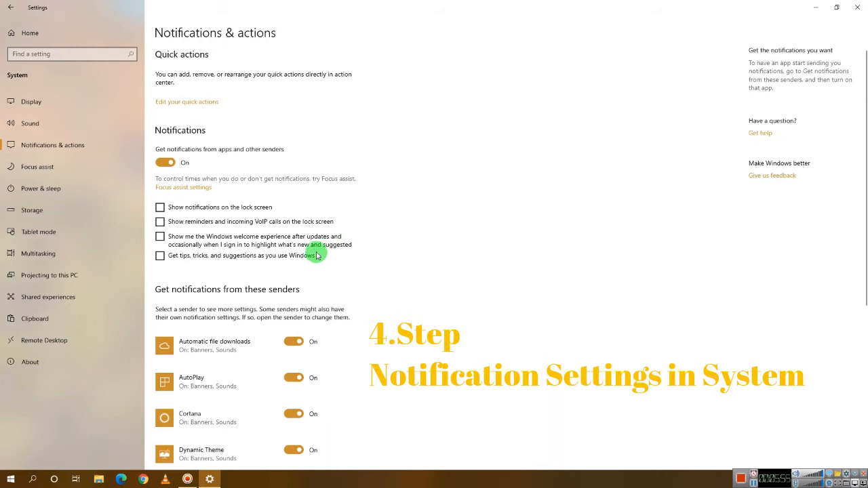
# - Turn off notifications from Automatic file downloads, AutoPlay, Cortana, Dynamic Theme, Google Chrome and Input Switch Toast Handler
pyautogui.scroll(-2, 316, 256)
pyautogui.scroll(2, 316, 255)
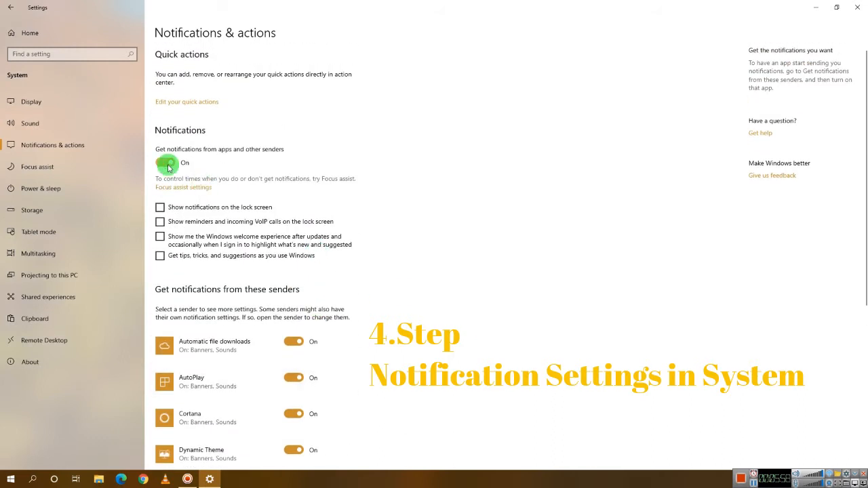
pyautogui.scroll(-1, 367, 247)
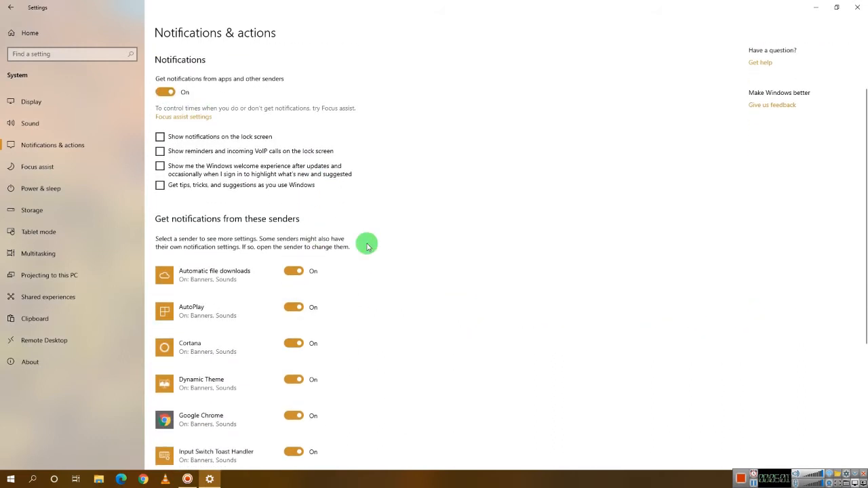
pyautogui.scroll(-2, 337, 270)
pyautogui.click(291, 130)
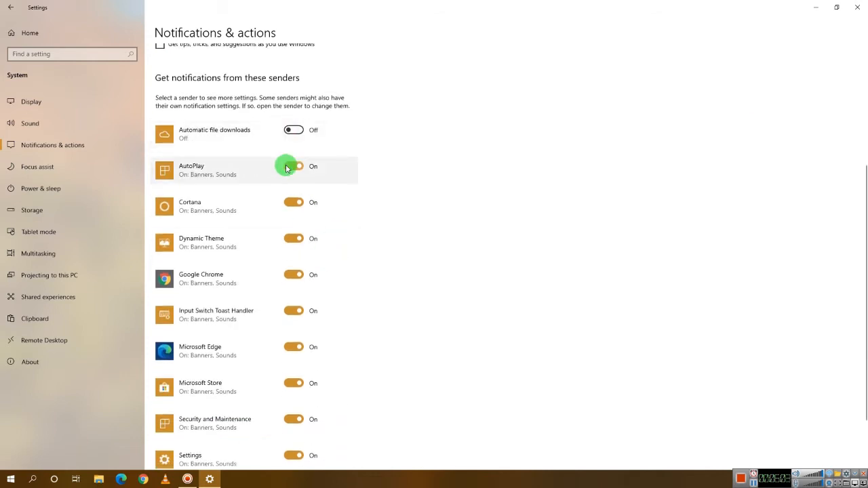
pyautogui.click(286, 167)
pyautogui.click(289, 203)
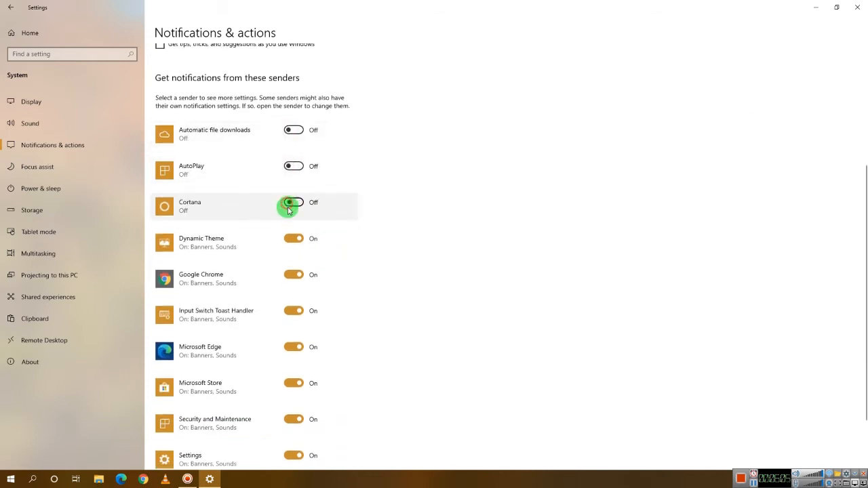
pyautogui.click(293, 242)
pyautogui.click(294, 275)
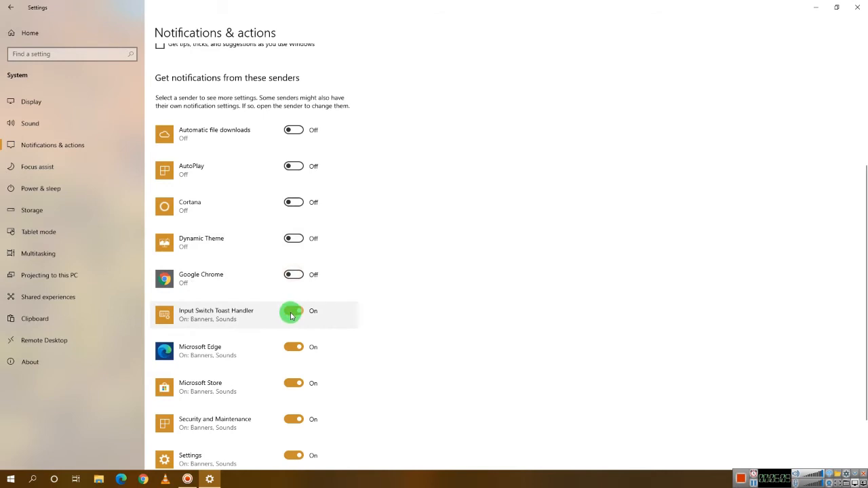
pyautogui.click(291, 314)
# - Turn off notifications from Microsoft Store and Settings, and look over the list of notification senders
pyautogui.scroll(-2, 291, 312)
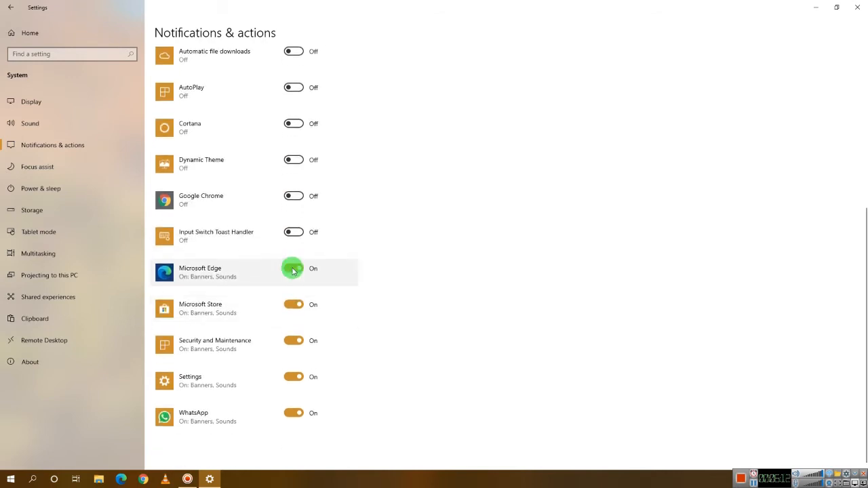
pyautogui.click(293, 306)
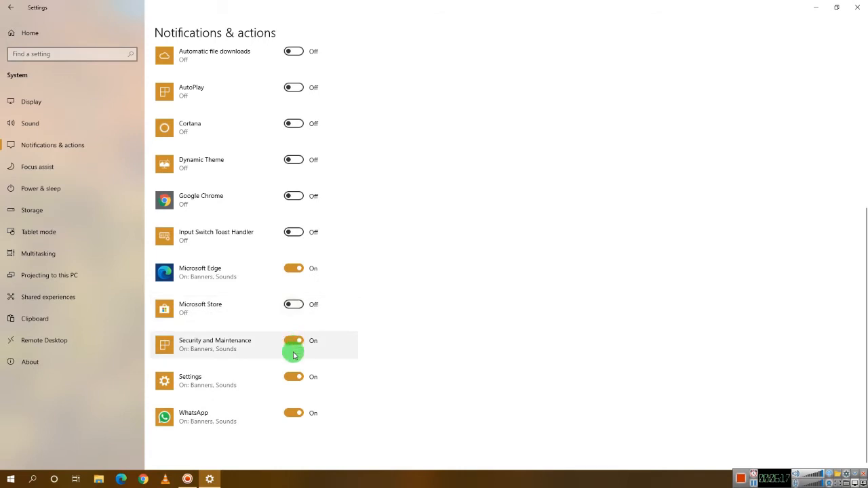
pyautogui.click(293, 379)
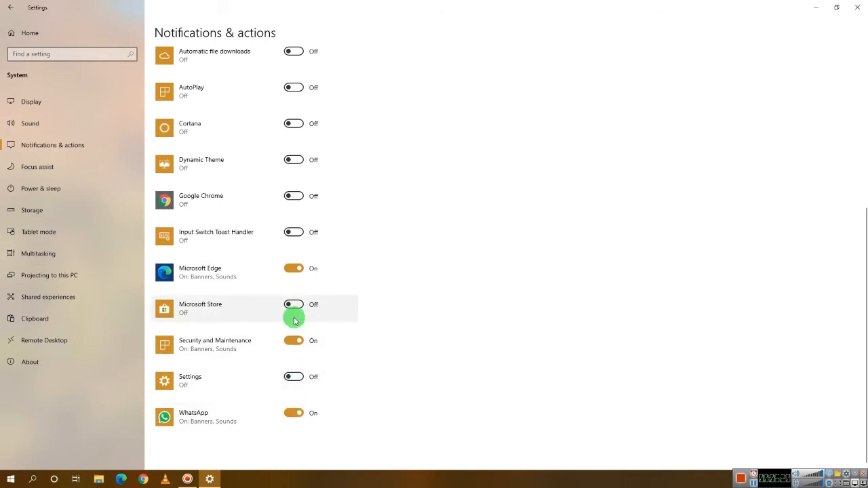
pyautogui.scroll(3, 290, 275)
pyautogui.scroll(-3, 291, 275)
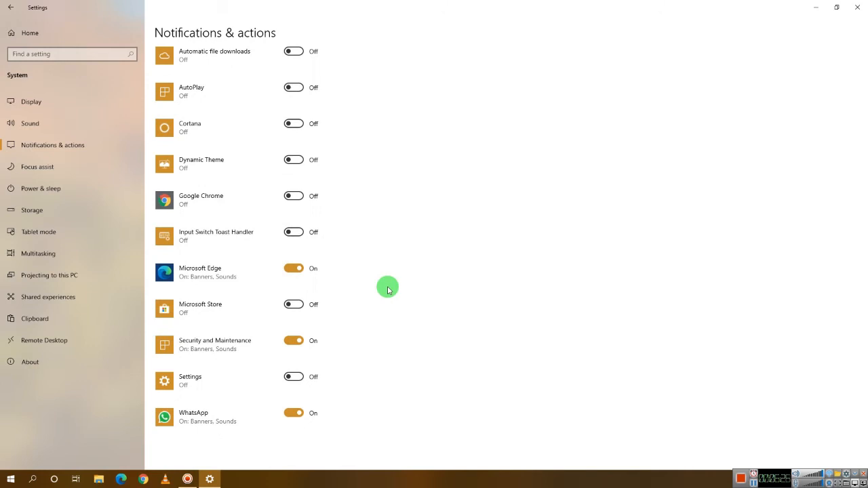
pyautogui.scroll(3, 388, 290)
pyautogui.scroll(-3, 388, 289)
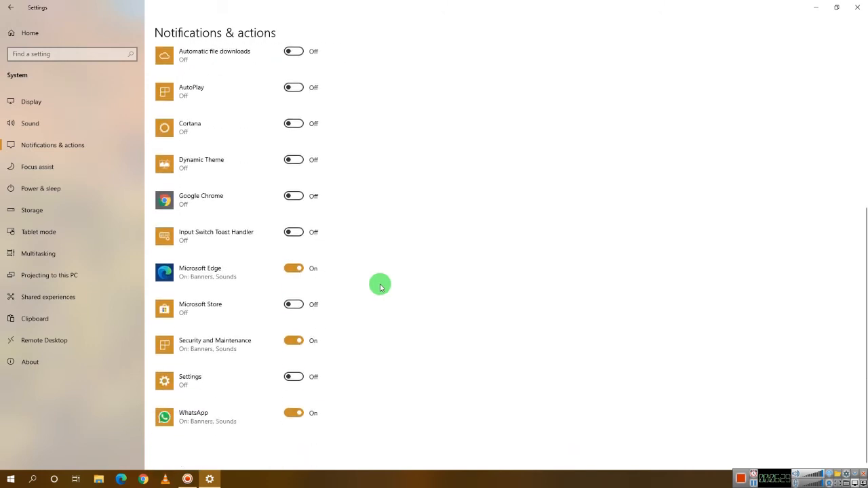
# - In the Gaming settings, turn off recording game clips, screenshots and broadcasts using Game bar
pyautogui.click(21, 35)
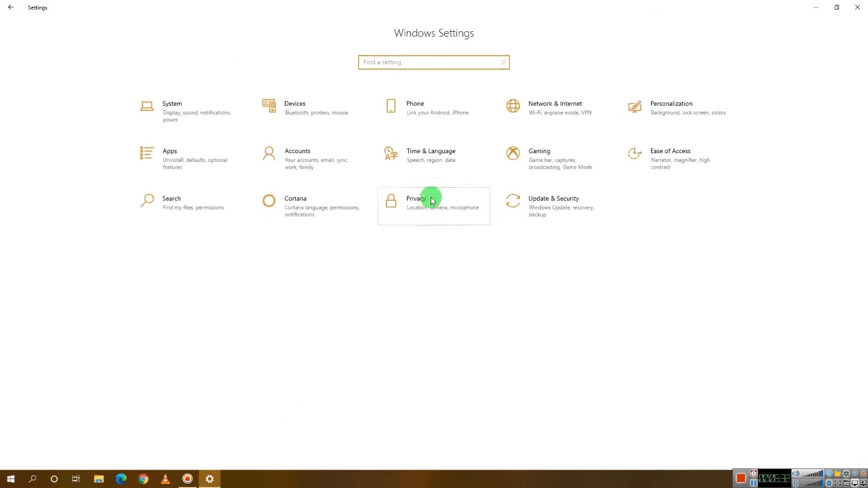
pyautogui.click(548, 163)
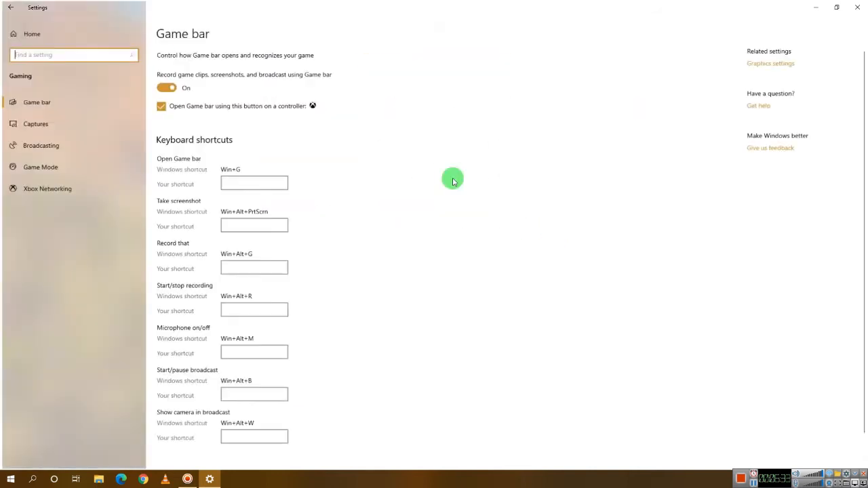
pyautogui.click(166, 88)
pyautogui.click(160, 108)
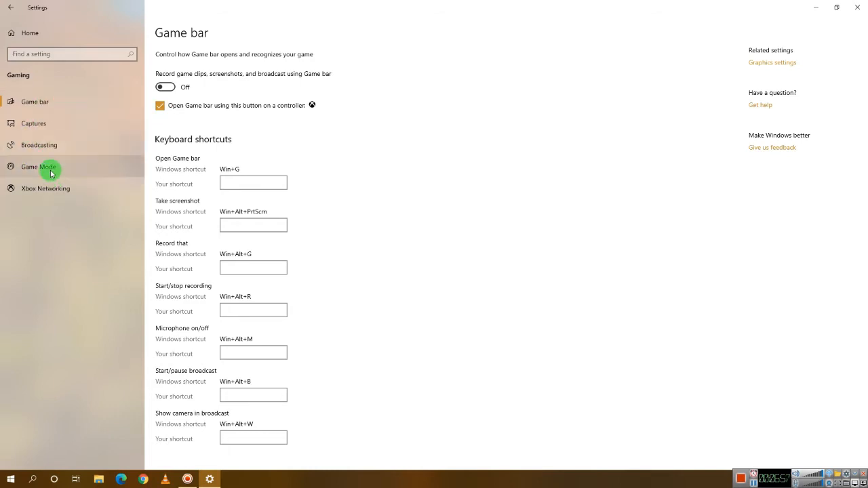
# - In the game Captures settings, turn off recording audio when a game is recorded and look over the remaining options
pyautogui.click(47, 123)
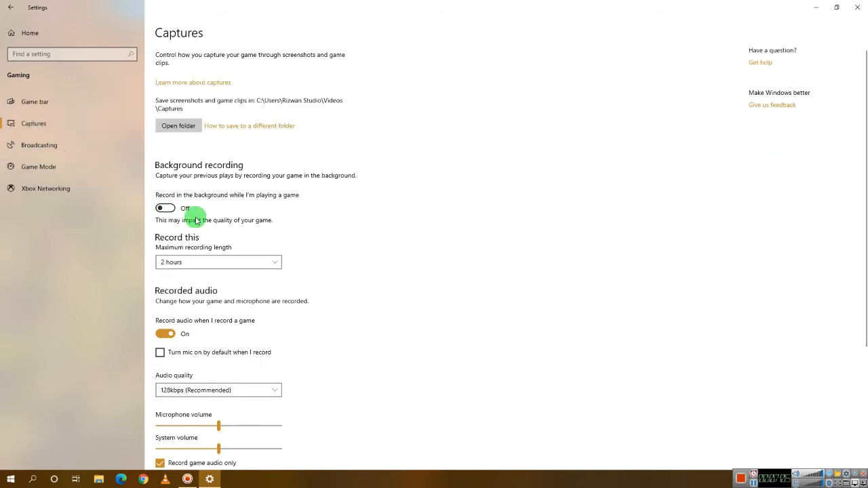
pyautogui.click(165, 333)
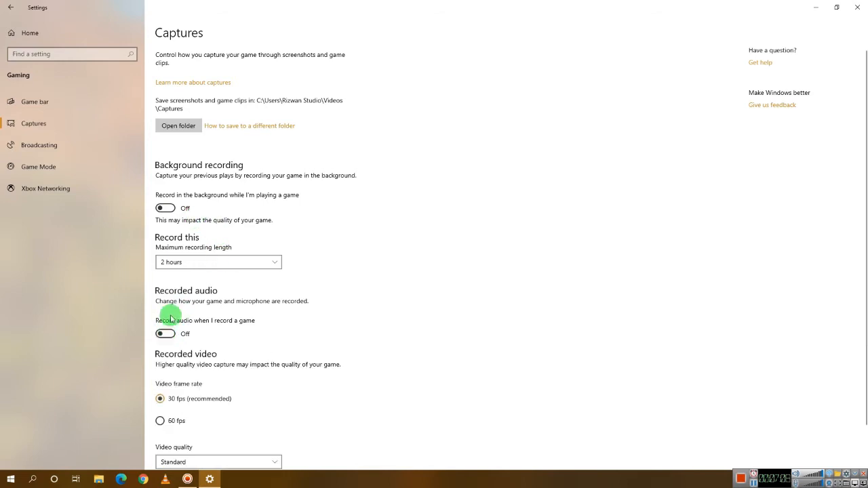
pyautogui.scroll(-1, 166, 353)
pyautogui.click(160, 441)
pyautogui.scroll(1, 274, 348)
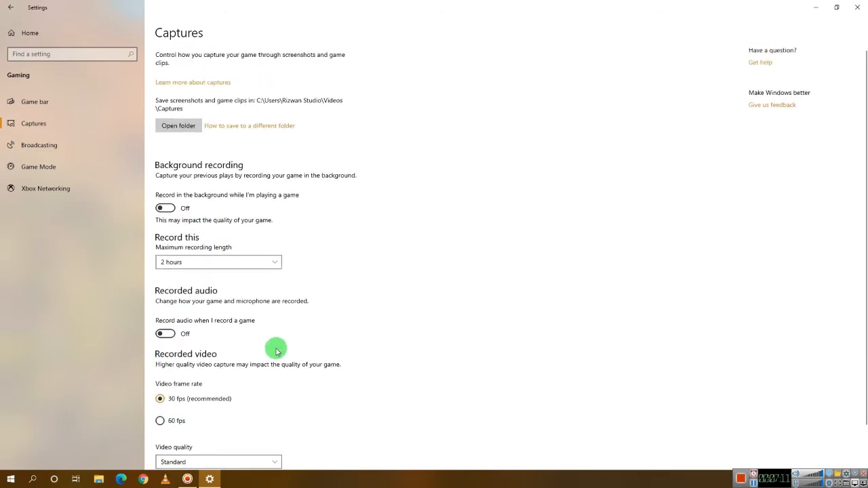
pyautogui.scroll(-1, 280, 207)
pyautogui.scroll(1, 280, 207)
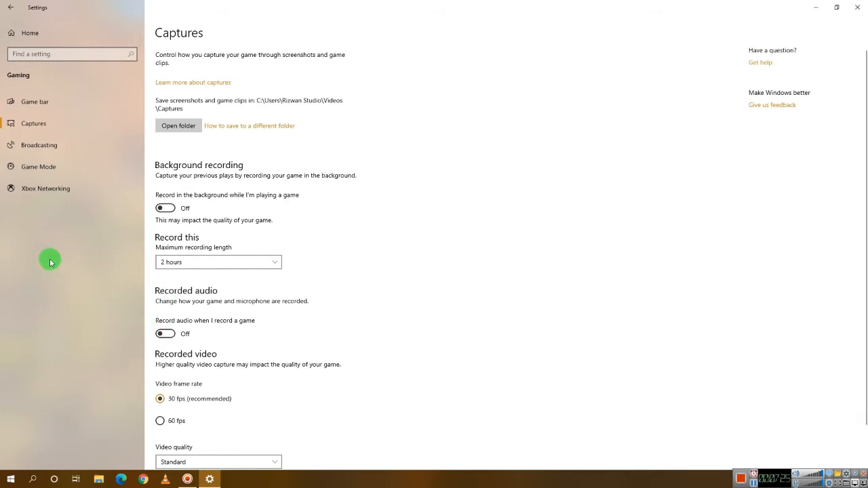
# - In the Broadcasting settings, turn off audio recording and mouse cursor capture for broadcasts
pyautogui.click(30, 143)
pyautogui.click(165, 138)
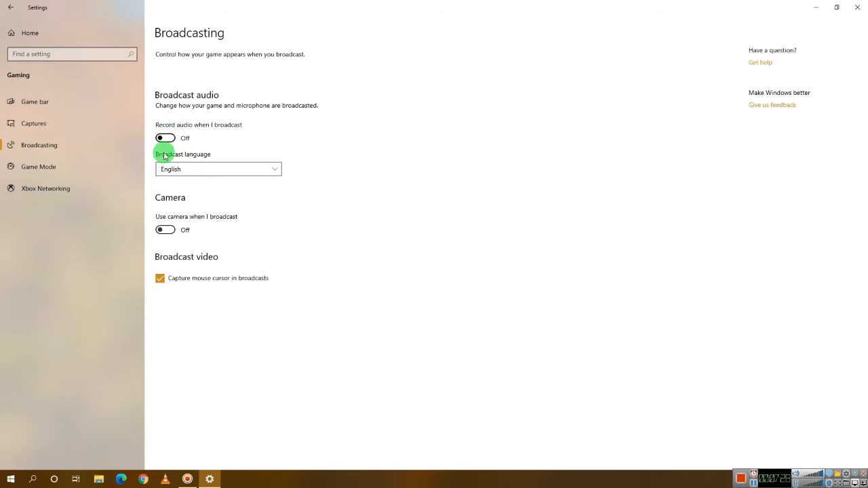
pyautogui.click(161, 279)
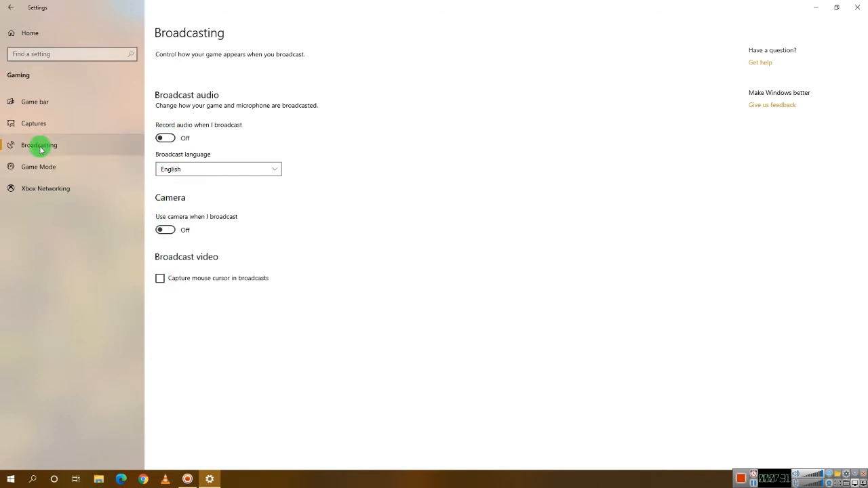
# - Look over the Game Mode and Xbox Networking settings, and return to the Settings home page
pyautogui.click(47, 168)
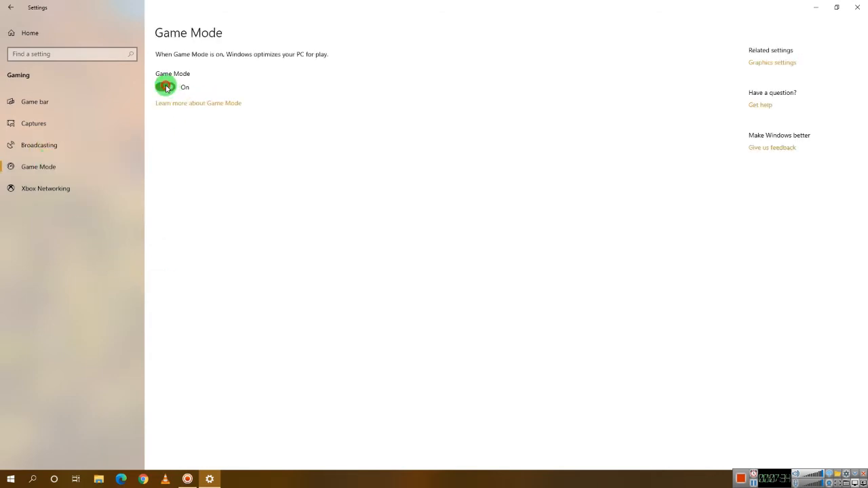
pyautogui.click(57, 188)
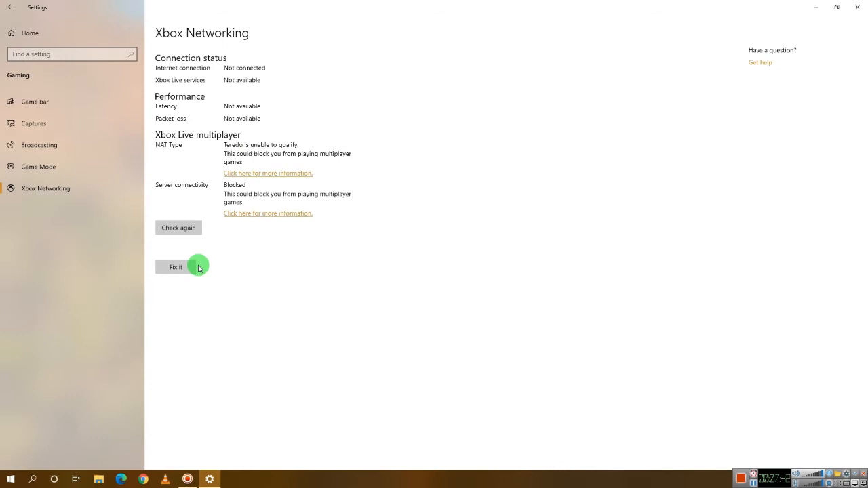
pyautogui.click(31, 32)
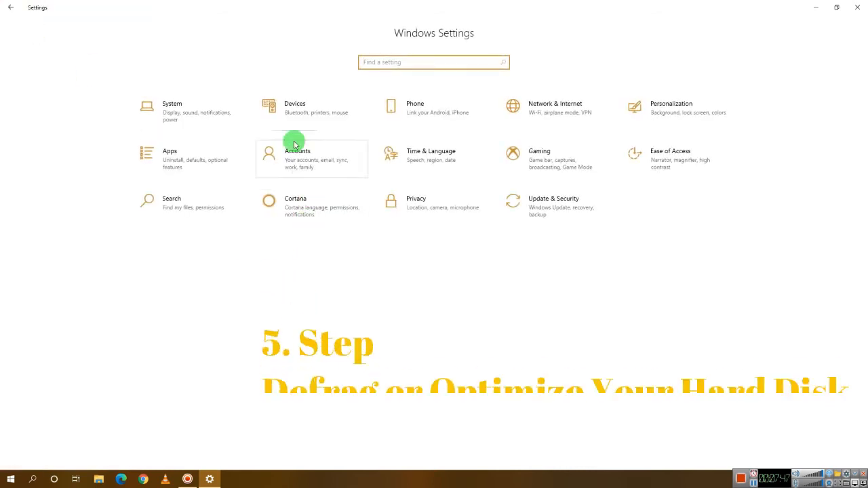
# - Minimize Settings and open This PC from the desktop to show the computer's drives
pyautogui.click(816, 8)
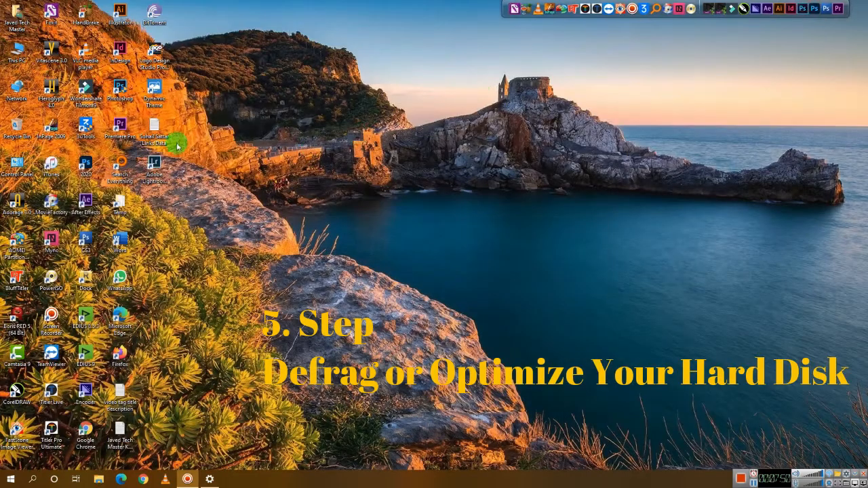
pyautogui.doubleClick(14, 54)
pyautogui.rightClick(326, 254)
pyautogui.click(337, 290)
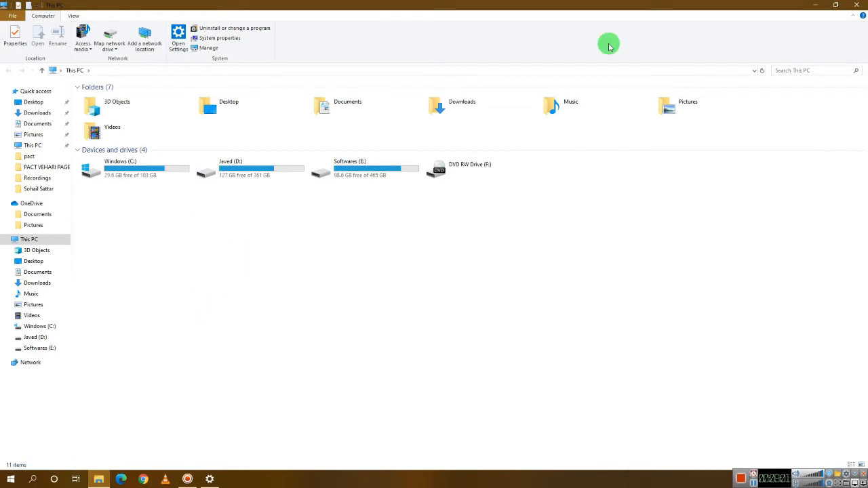
# - Search Windows for "DEFRA" and open Defragment and Optimize Drives
pyautogui.click(6, 481)
pyautogui.write('DEFRA')
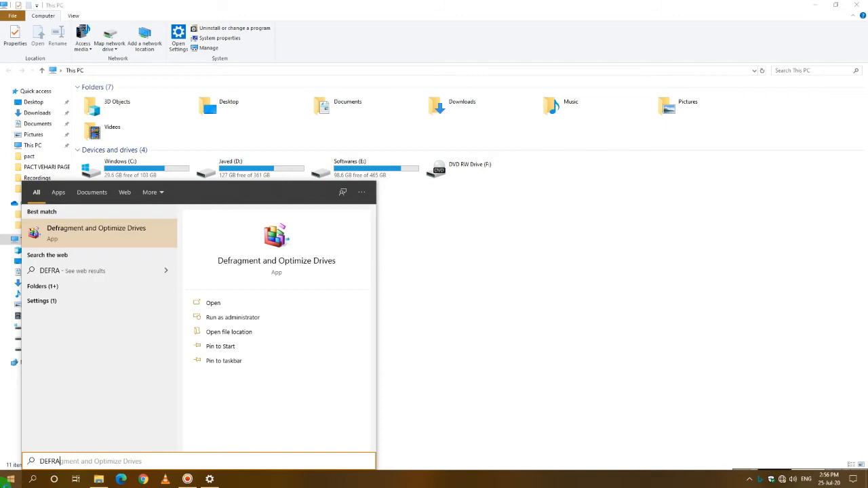
pyautogui.press('Return')
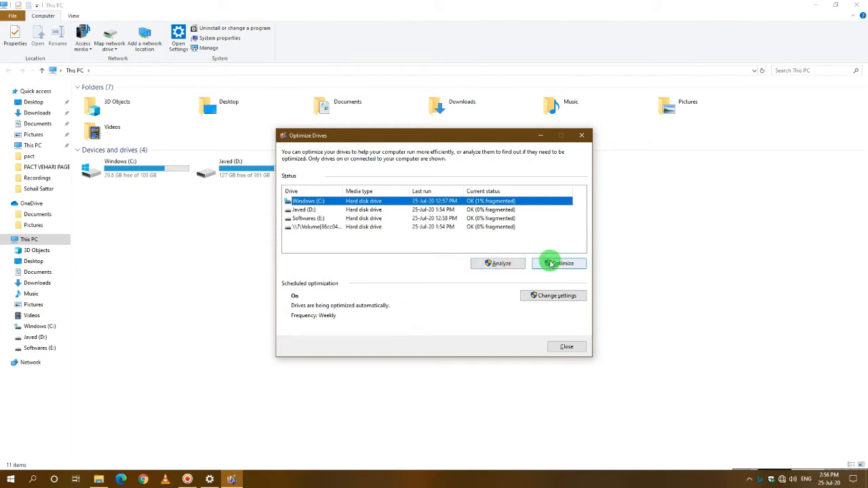
# - Analyze the Windows (C:) drive and check the fragmentation status of each listed drive
pyautogui.click(505, 265)
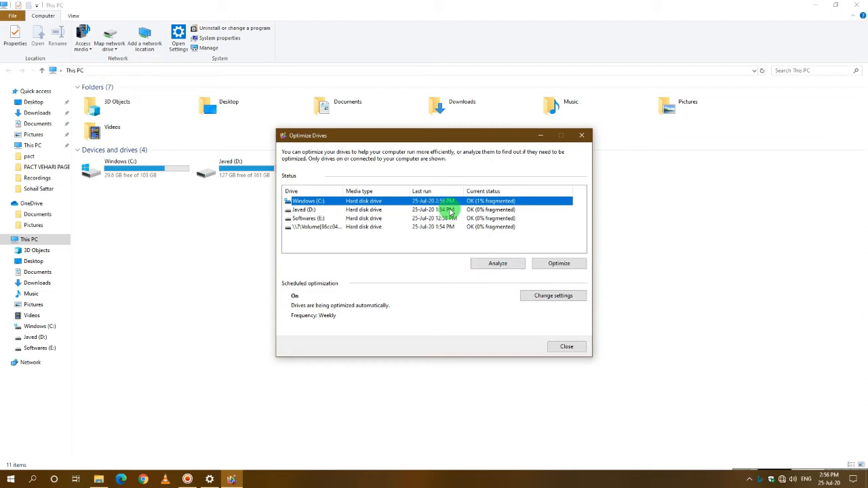
pyautogui.click(450, 246)
pyautogui.click(502, 228)
pyautogui.click(499, 219)
pyautogui.click(494, 210)
pyautogui.click(487, 201)
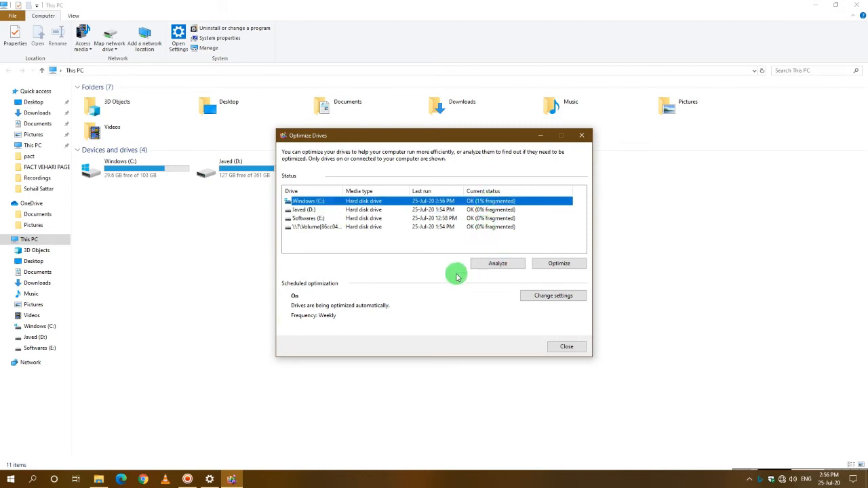
# - Select the E: and D: drives in turn to check their status, and close Optimize Drives
pyautogui.click(437, 220)
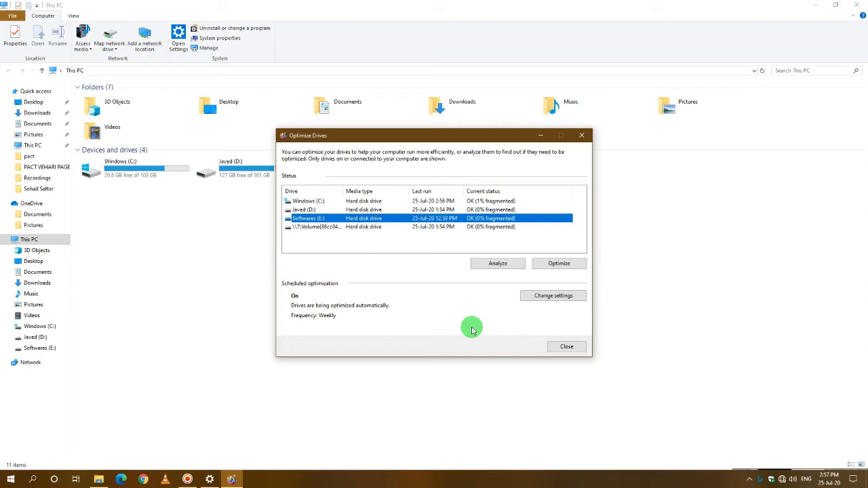
pyautogui.click(460, 210)
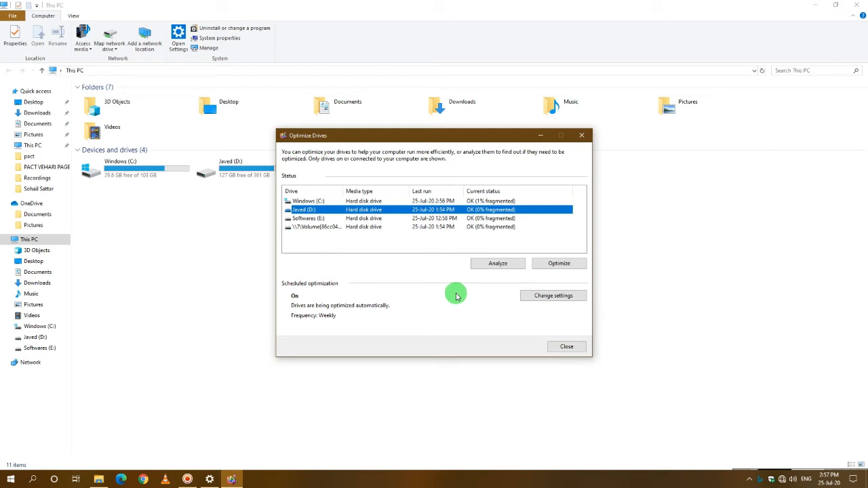
pyautogui.click(563, 347)
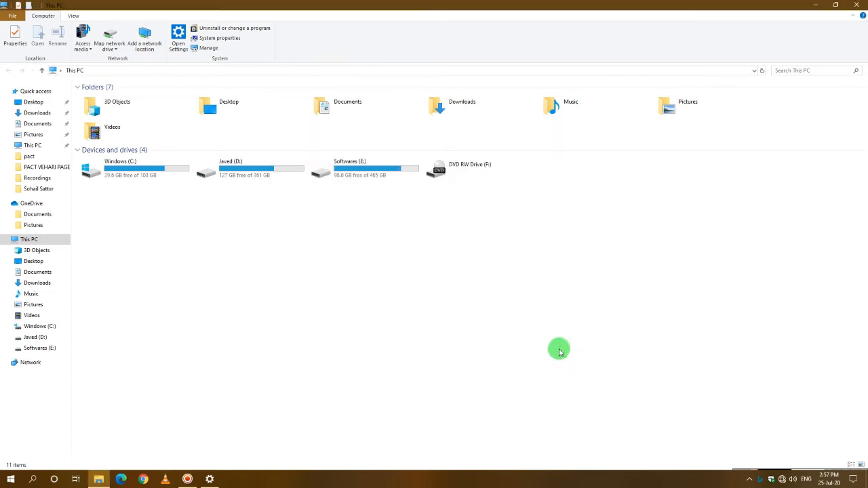
# - Minimize This PC, open Task Manager maximized and show its list of startup programs
pyautogui.click(818, 5)
pyautogui.rightClick(466, 480)
pyautogui.click(496, 435)
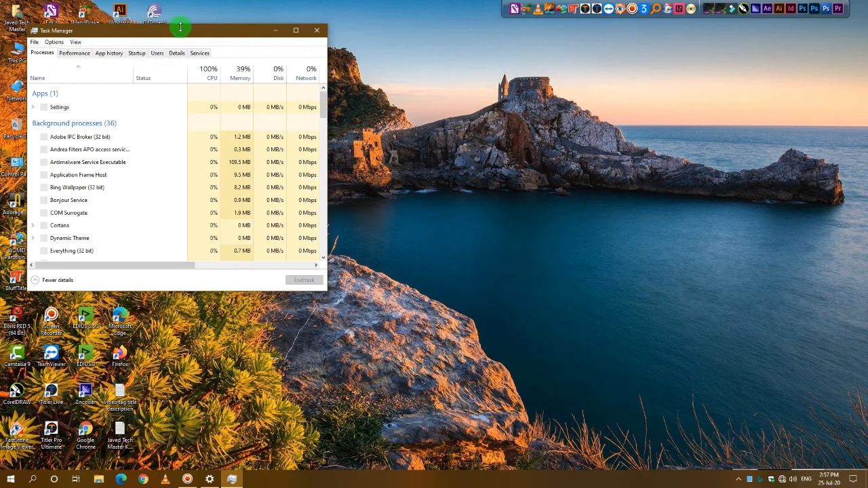
pyautogui.doubleClick(222, 32)
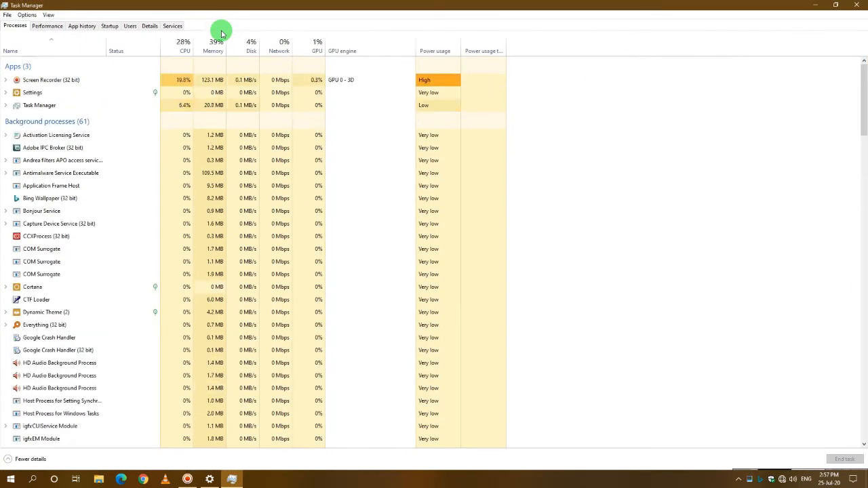
pyautogui.click(110, 26)
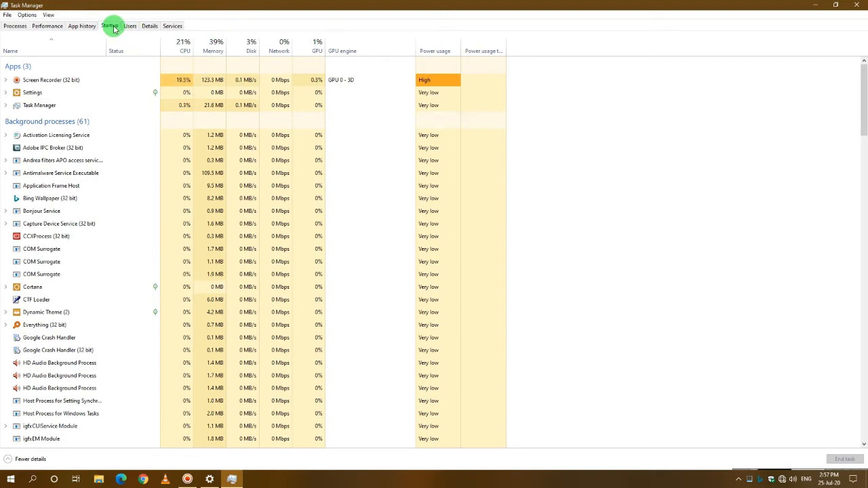
pyautogui.click(183, 177)
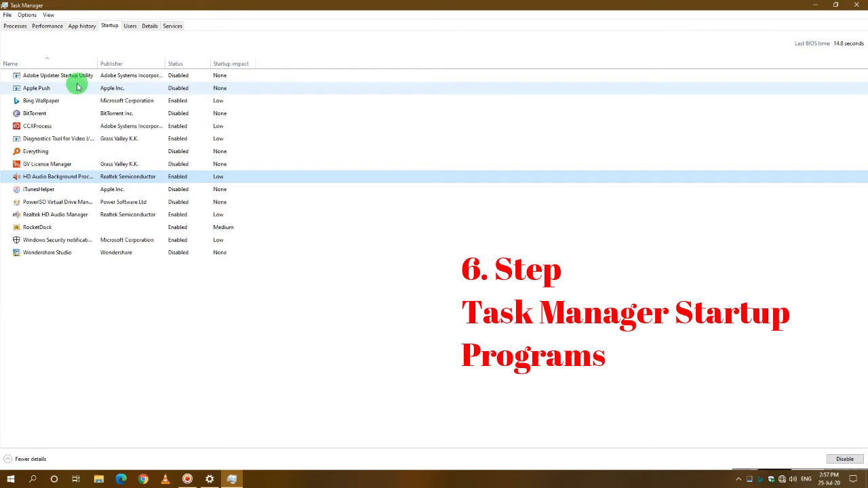
# - Disable CCXProcess as a startup program
pyautogui.click(89, 125)
pyautogui.click(105, 115)
pyautogui.click(110, 127)
pyautogui.rightClick(119, 129)
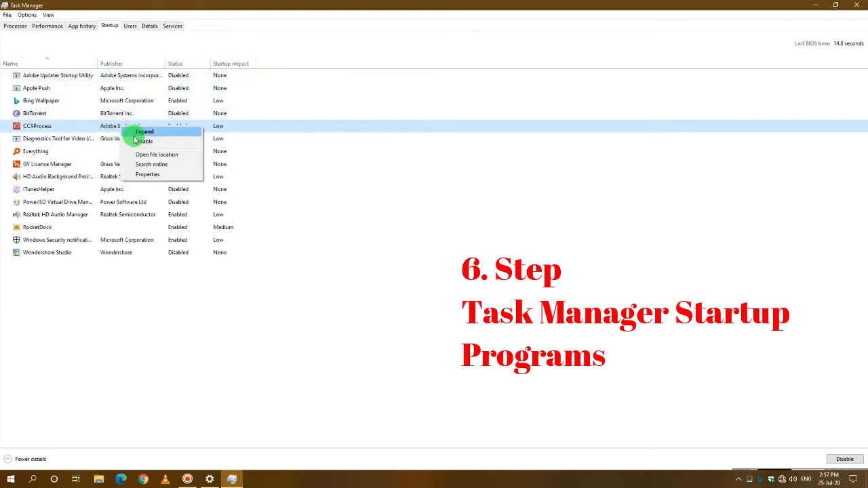
pyautogui.click(139, 132)
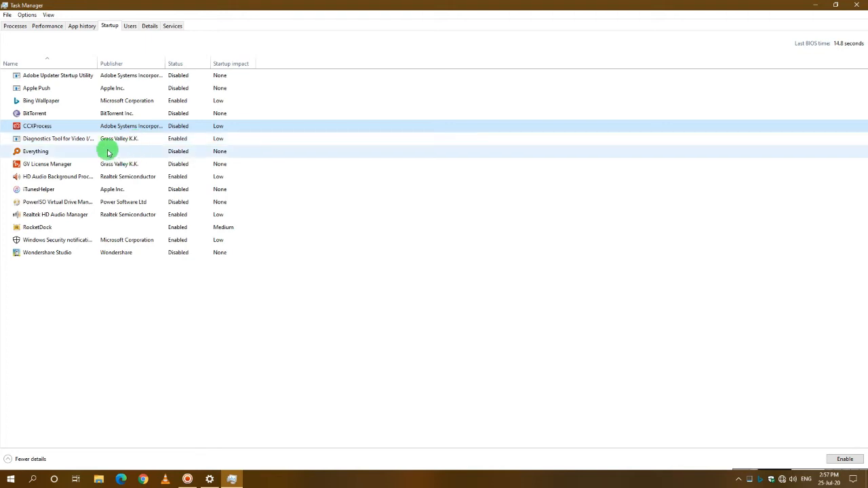
# - Look through the other startup entries, including iTunesHelper, PowerISO, RocketDock and Windows Security, and check their status and startup impact
pyautogui.click(121, 165)
pyautogui.click(120, 190)
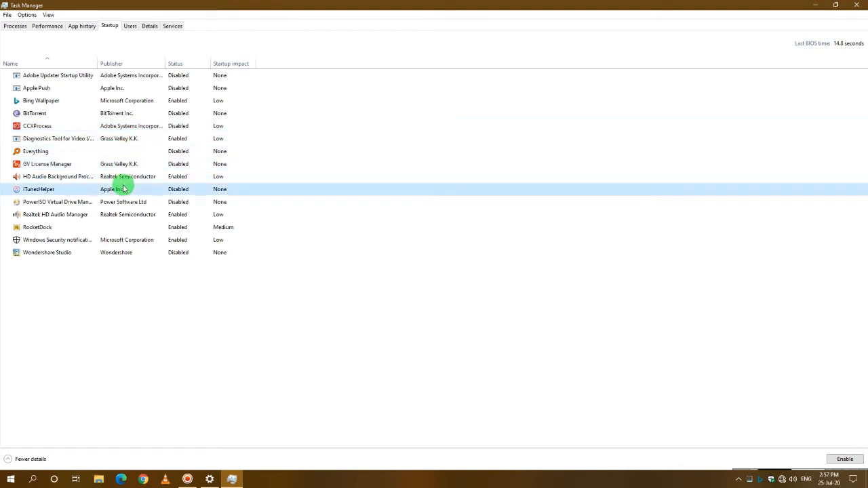
pyautogui.click(122, 202)
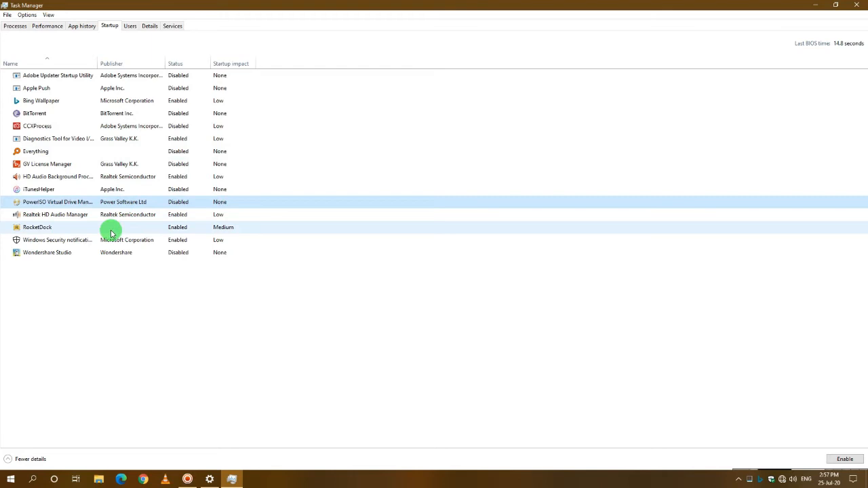
pyautogui.click(116, 227)
pyautogui.click(117, 240)
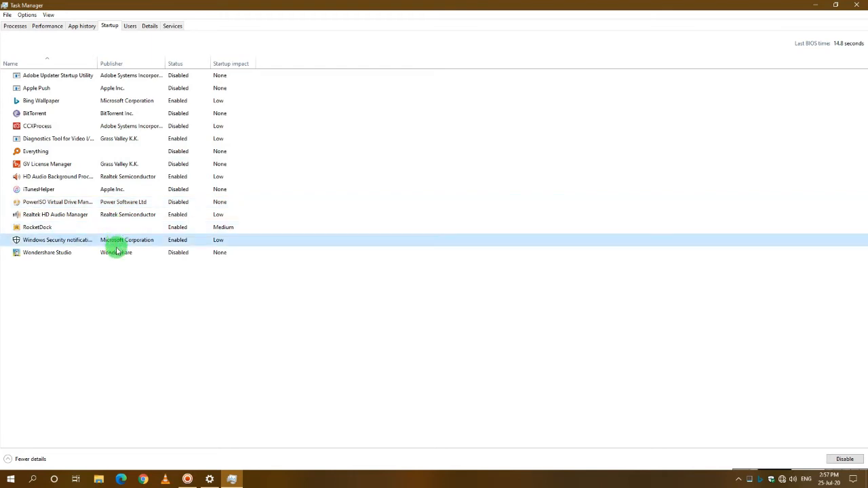
pyautogui.click(122, 202)
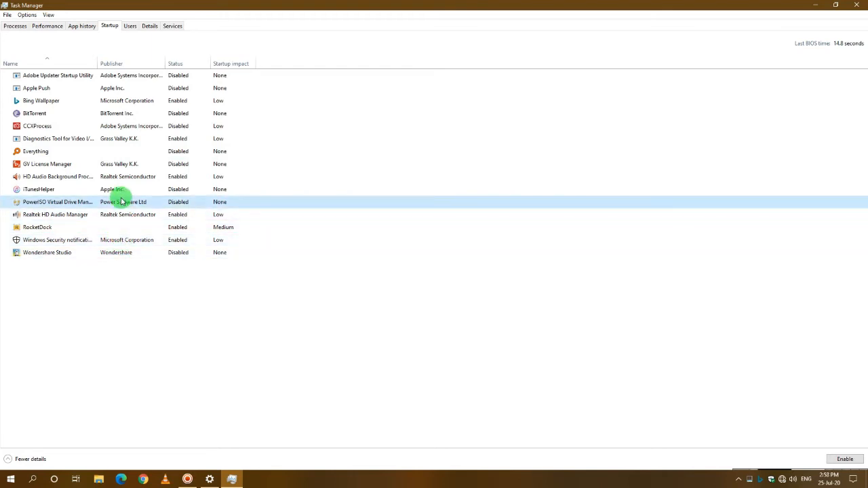
# - Enable the Everything startup program and disable it again
pyautogui.rightClick(115, 154)
pyautogui.click(117, 158)
pyautogui.rightClick(117, 154)
pyautogui.click(126, 158)
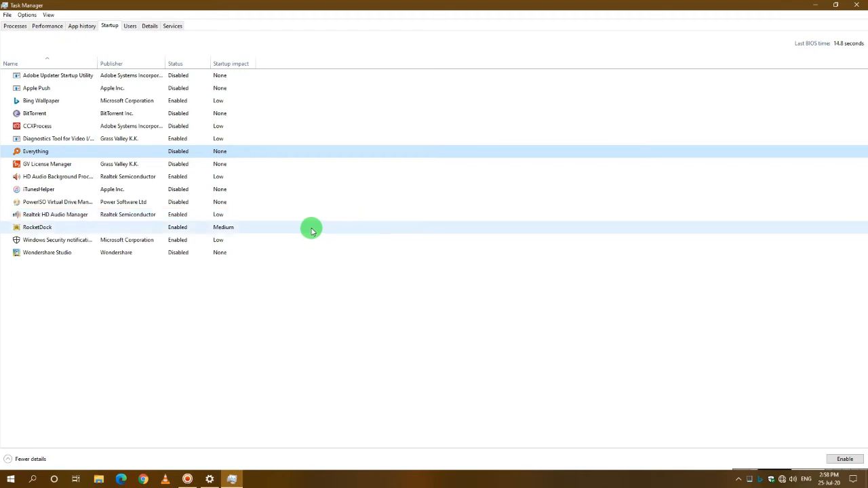
pyautogui.rightClick(196, 154)
pyautogui.click(421, 215)
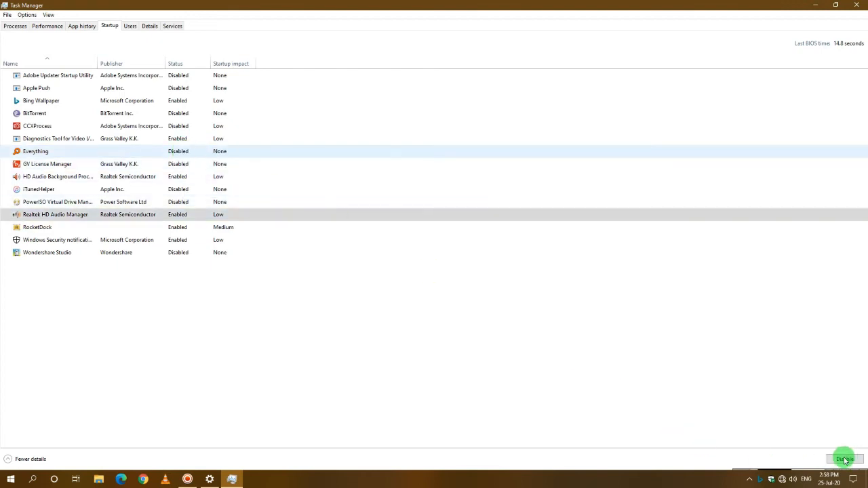
pyautogui.click(846, 460)
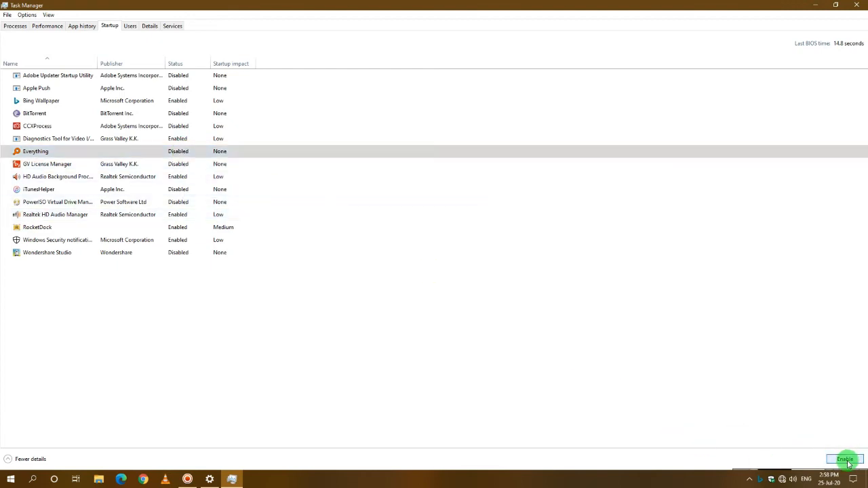
pyautogui.rightClick(193, 156)
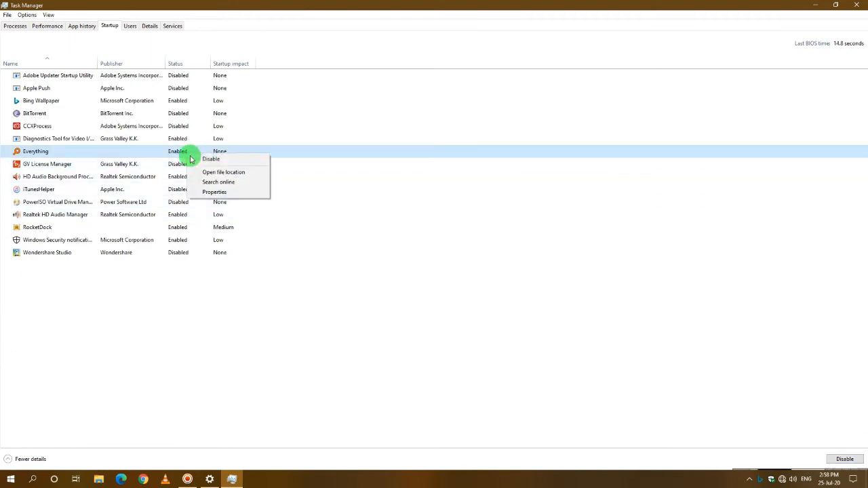
pyautogui.click(201, 161)
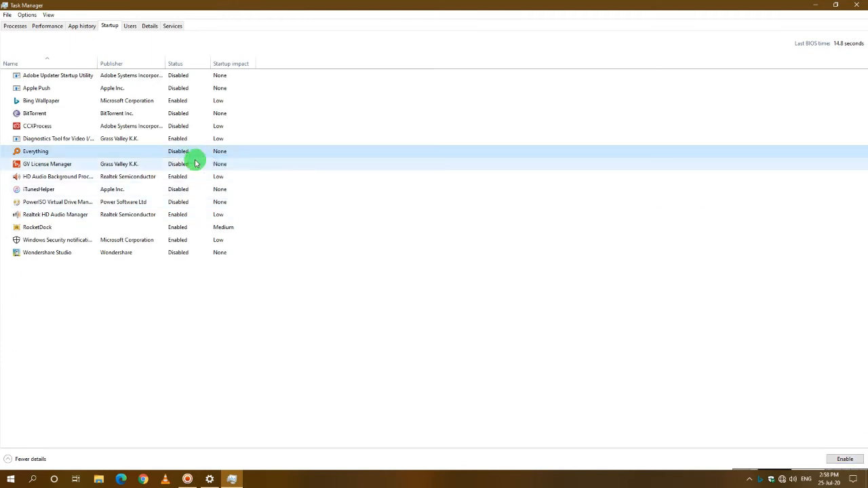
# - Close Task Manager and refresh the desktop
pyautogui.click(856, 6)
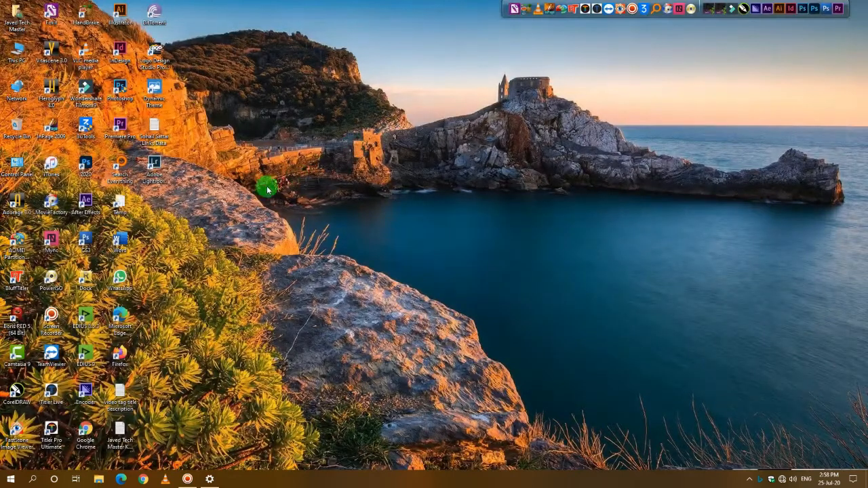
pyautogui.rightClick(278, 138)
pyautogui.click(295, 168)
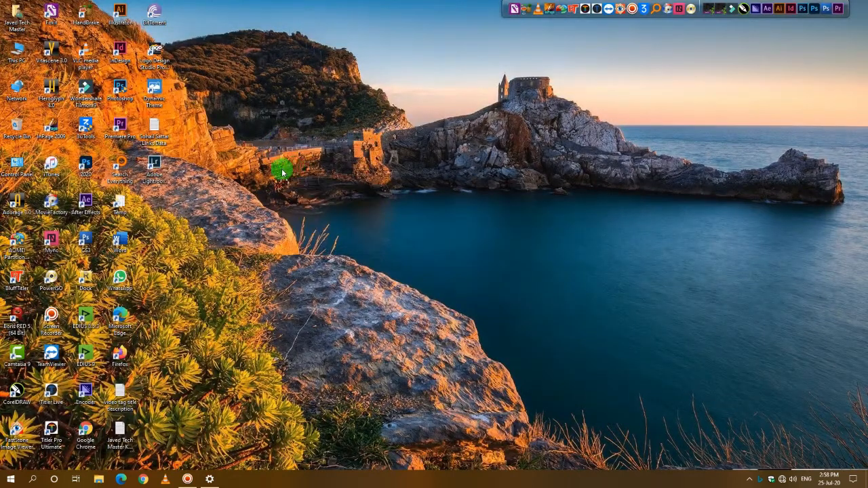
pyautogui.rightClick(253, 176)
# - Search Windows for "%TEMP%" and open the matching temporary files folder
pyautogui.click(5, 482)
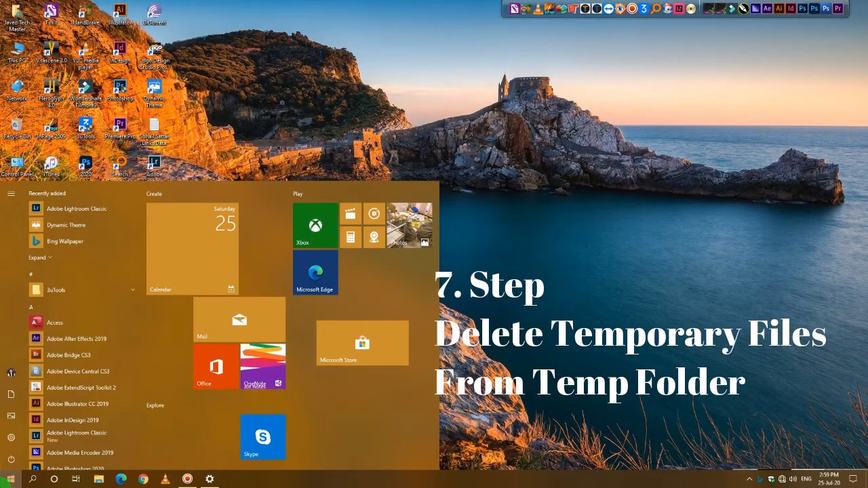
pyautogui.write('%TEMP')
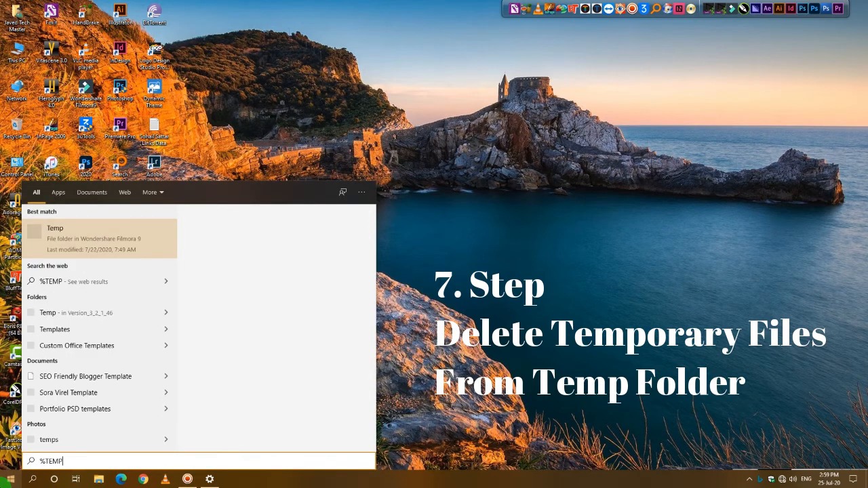
pyautogui.write('%')
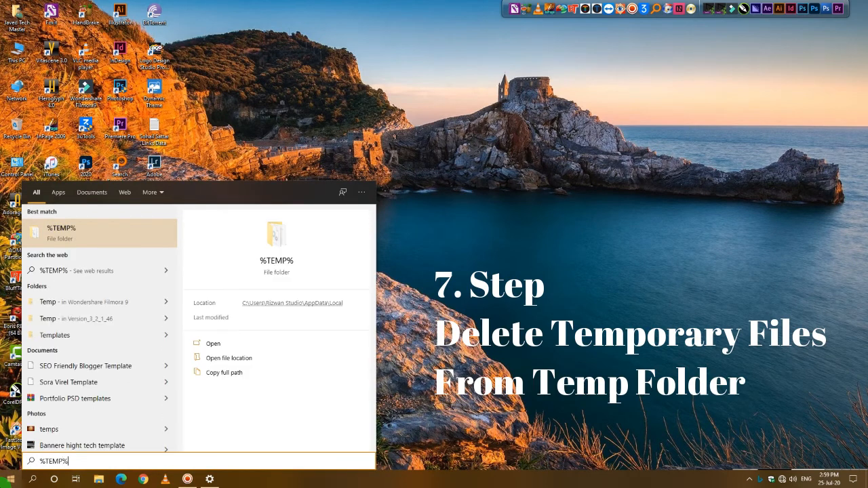
pyautogui.press('Return')
# - Delete all files and folders in the Temp folder, skipping the in-use AdobeIPCBroker file
pyautogui.click(214, 243)
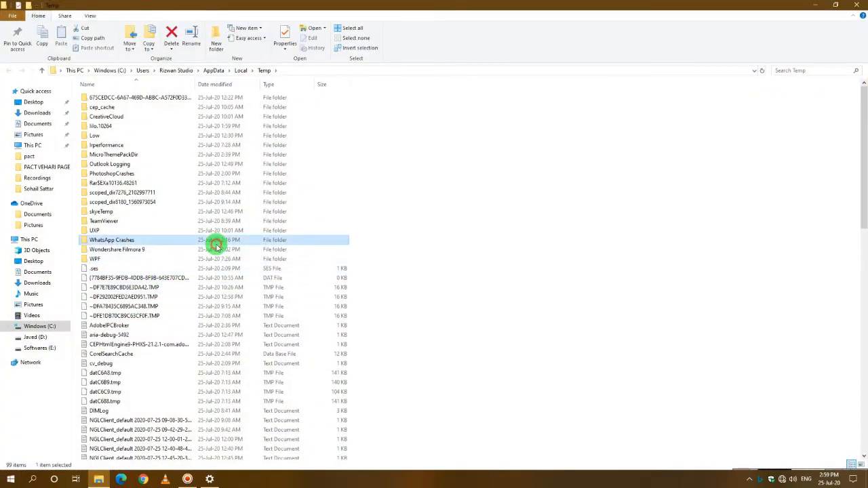
pyautogui.hotkey('ctrl', 'a')
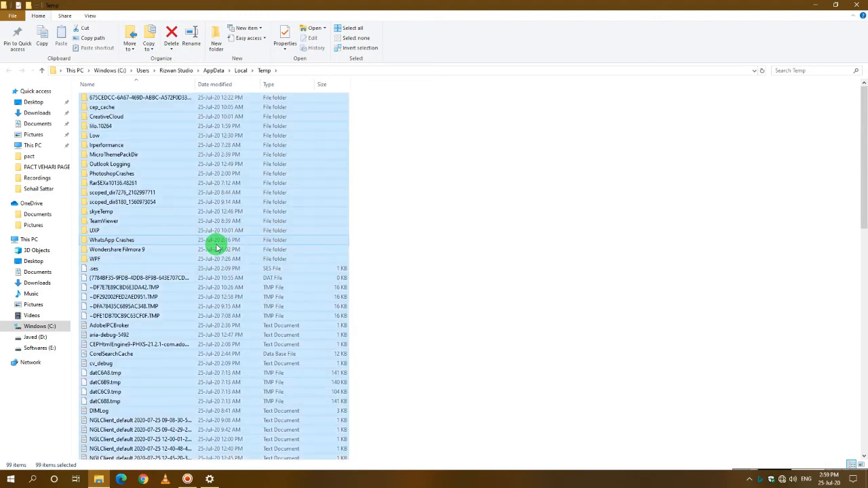
pyautogui.press('Delete')
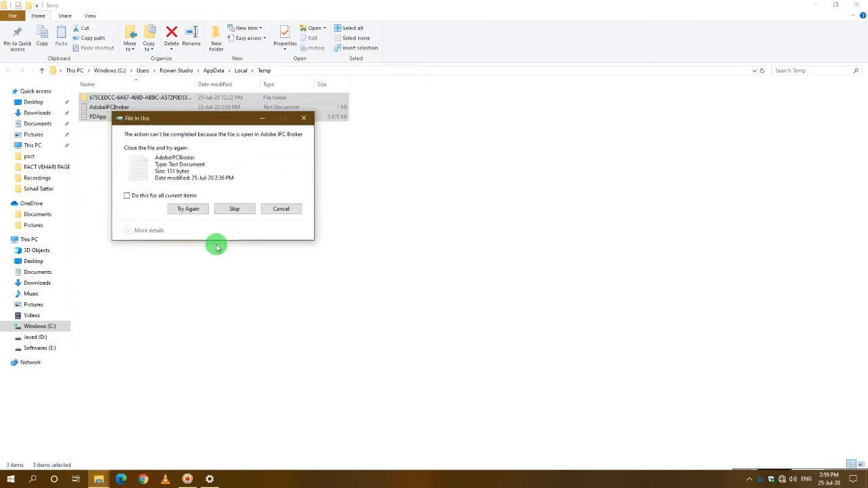
pyautogui.click(250, 215)
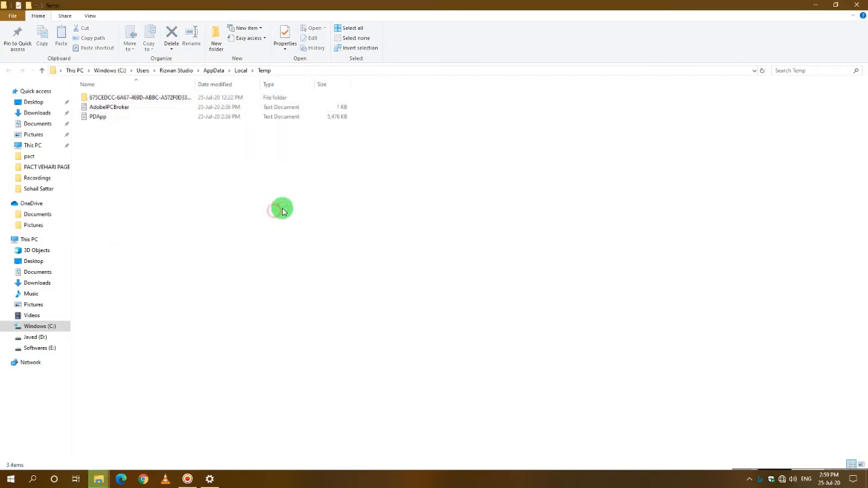
# - Apply the choice to all current items, cancel deleting the in-use PDApp file, and close the Temp folder
pyautogui.click(179, 202)
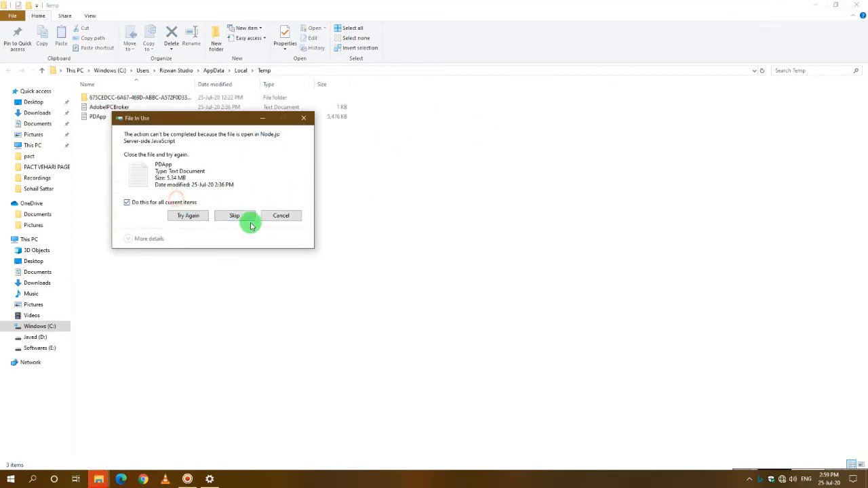
pyautogui.click(271, 216)
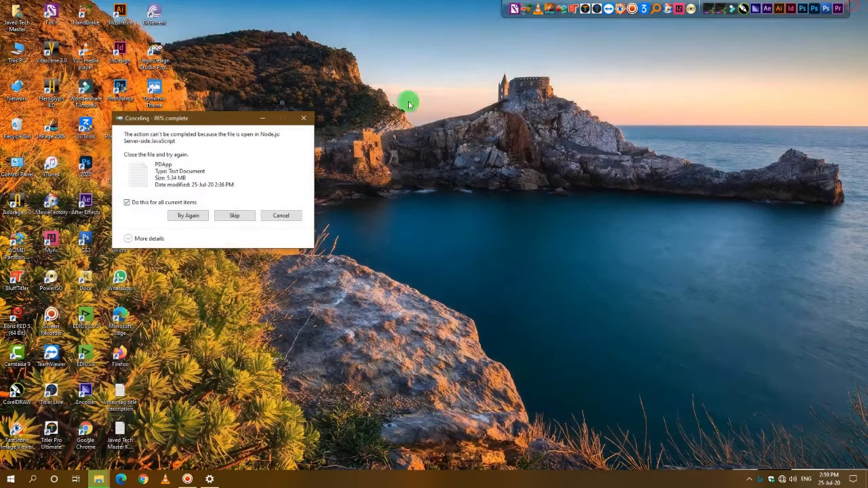
pyautogui.click(269, 216)
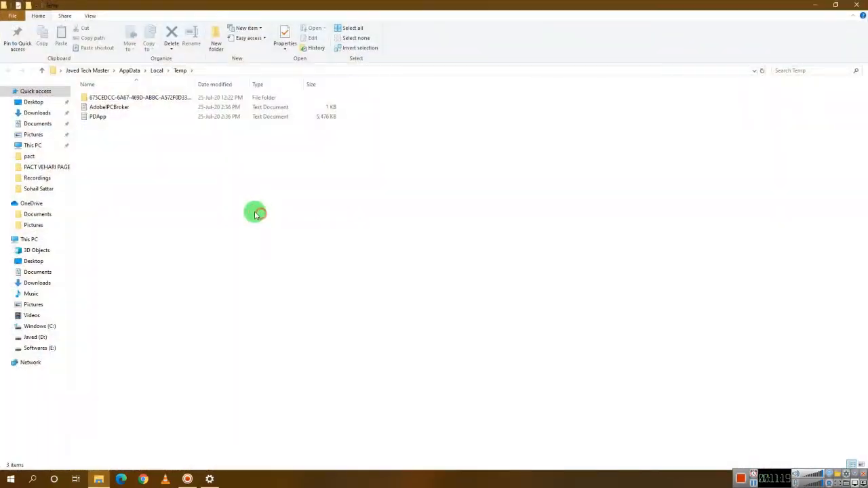
pyautogui.click(856, 5)
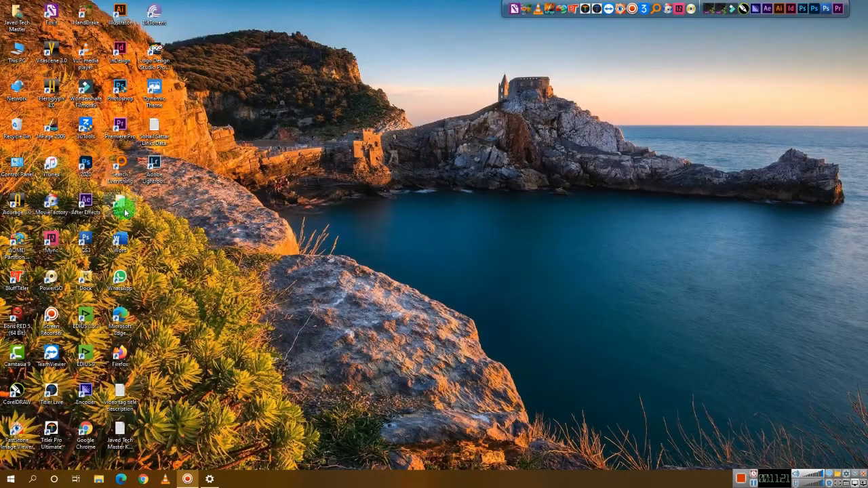
# - Search Windows for "%TEMP%", look at the matching temporary files folder, and dismiss the search
pyautogui.click(123, 208)
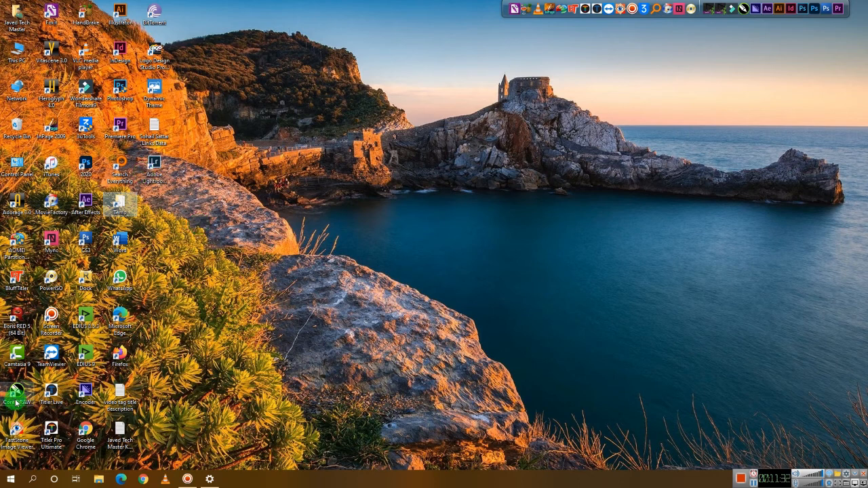
pyautogui.click(34, 480)
pyautogui.write('%TEMP')
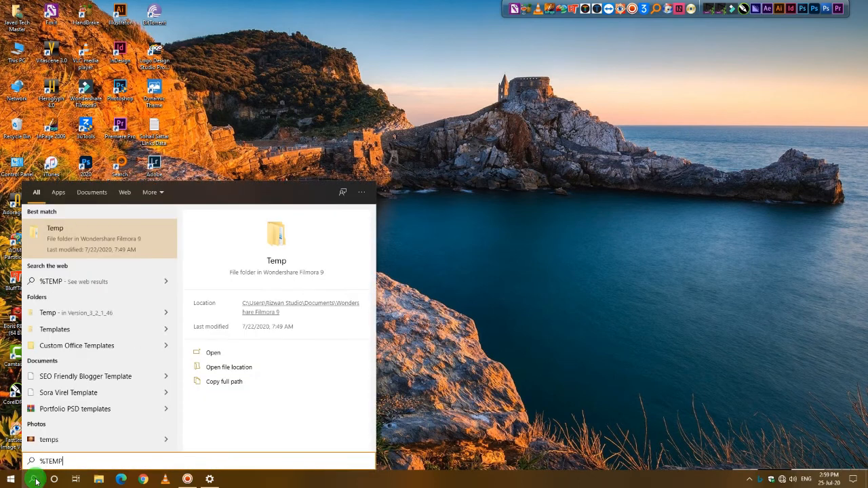
pyautogui.write('%')
pyautogui.rightClick(105, 238)
pyautogui.click(143, 246)
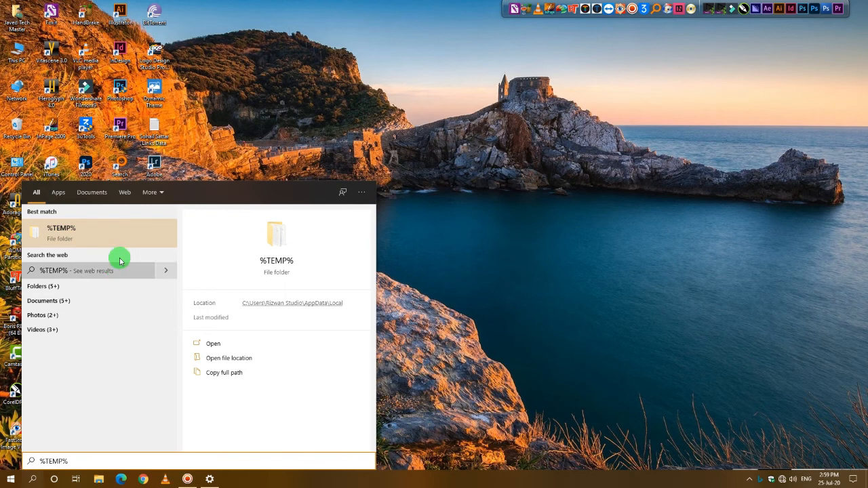
pyautogui.click(278, 136)
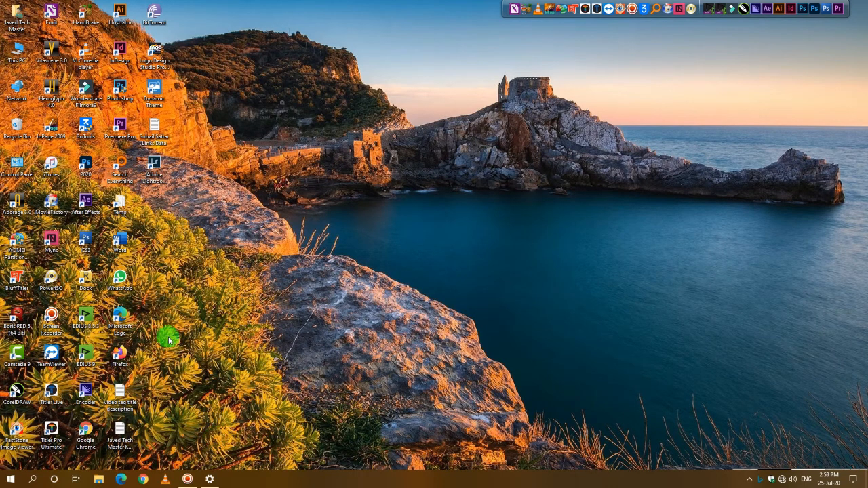
# - Open the Recycle Bin, permanently delete all of its items, and close the window
pyautogui.rightClick(23, 127)
pyautogui.click(42, 132)
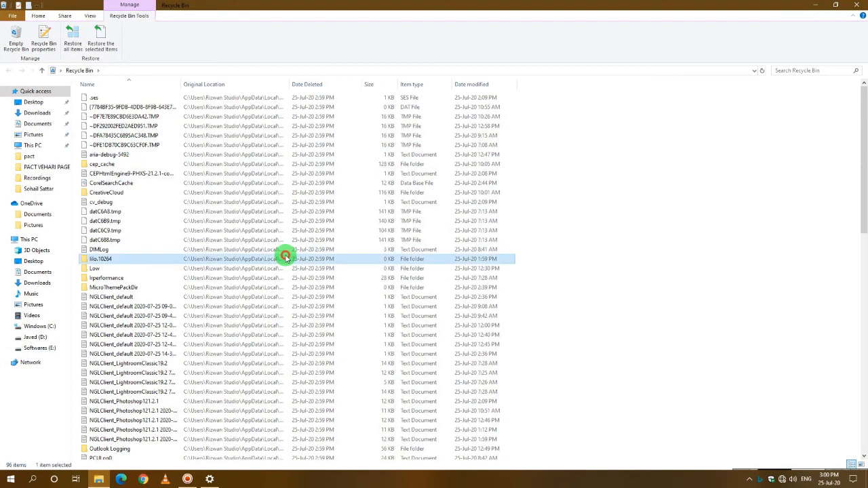
pyautogui.rightClick(287, 258)
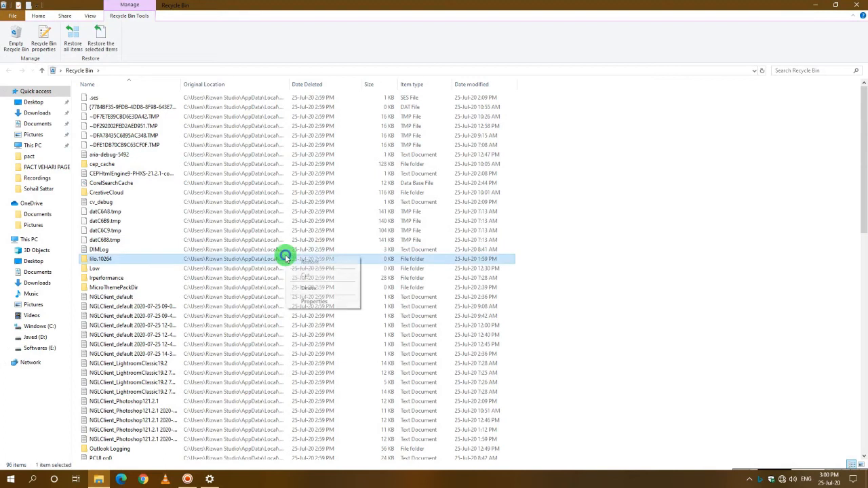
pyautogui.click(617, 224)
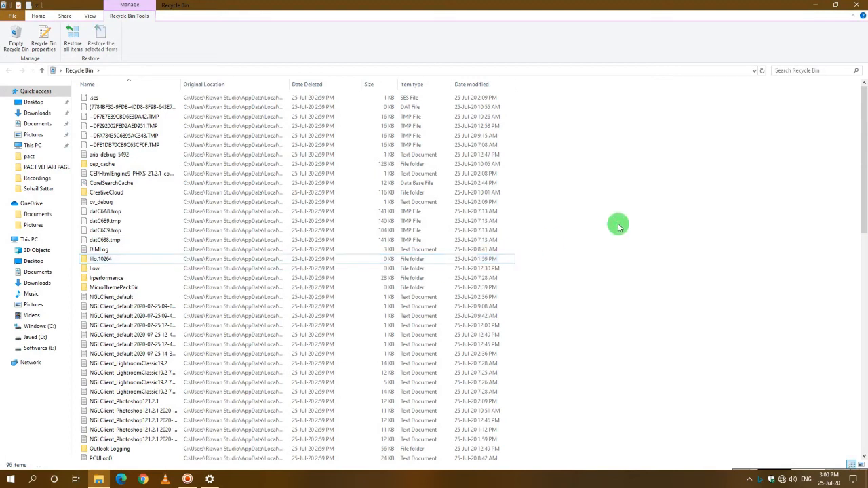
pyautogui.hotkey('ctrl', 'a')
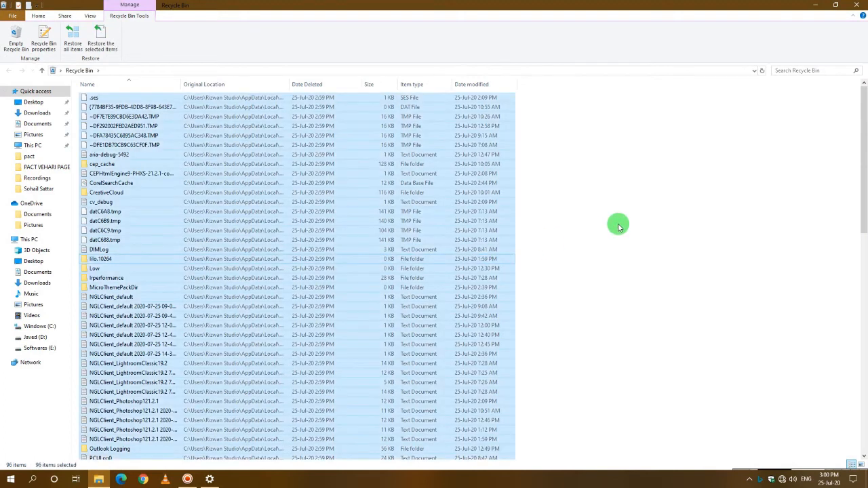
pyautogui.rightClick(357, 200)
pyautogui.click(381, 232)
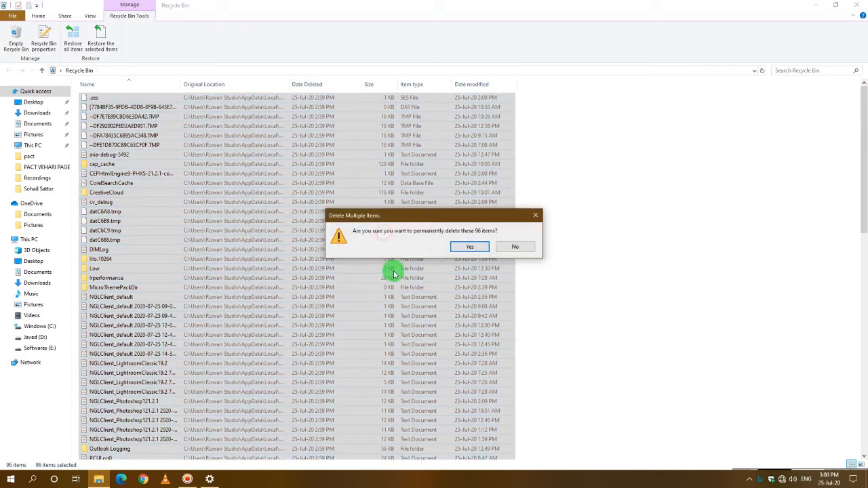
pyautogui.click(469, 247)
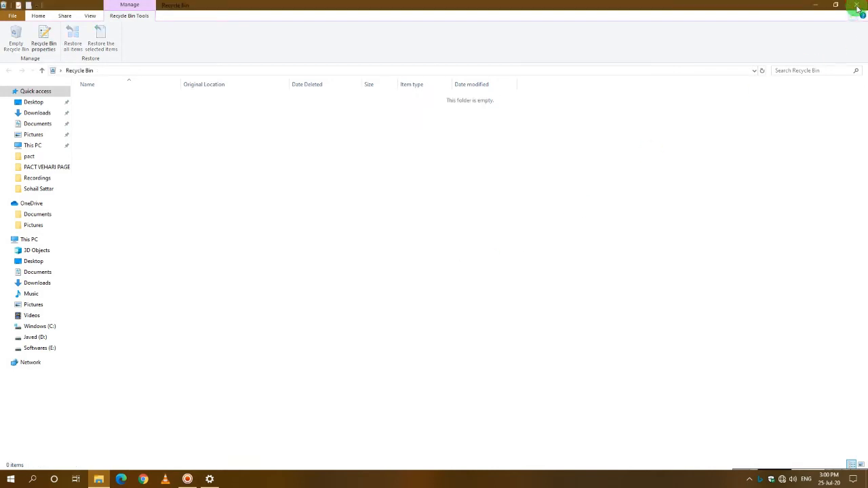
pyautogui.click(857, 5)
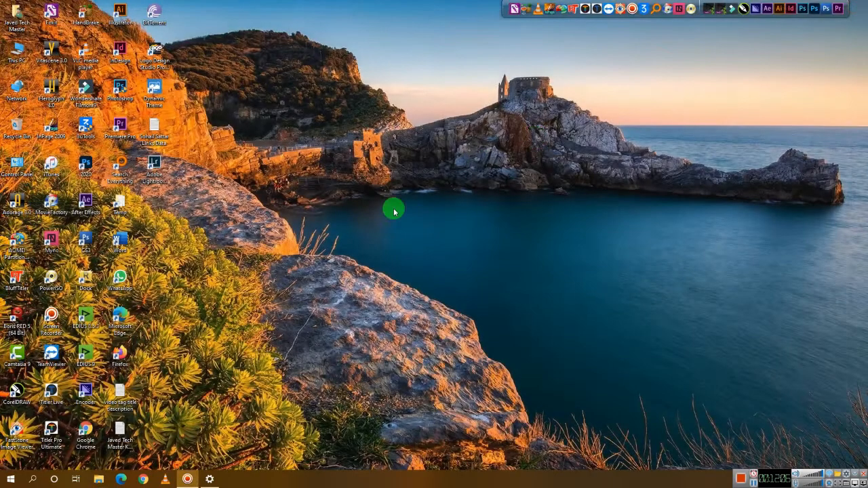
# - Refresh the desktop and check the emptied Recycle Bin
pyautogui.rightClick(347, 225)
pyautogui.click(368, 249)
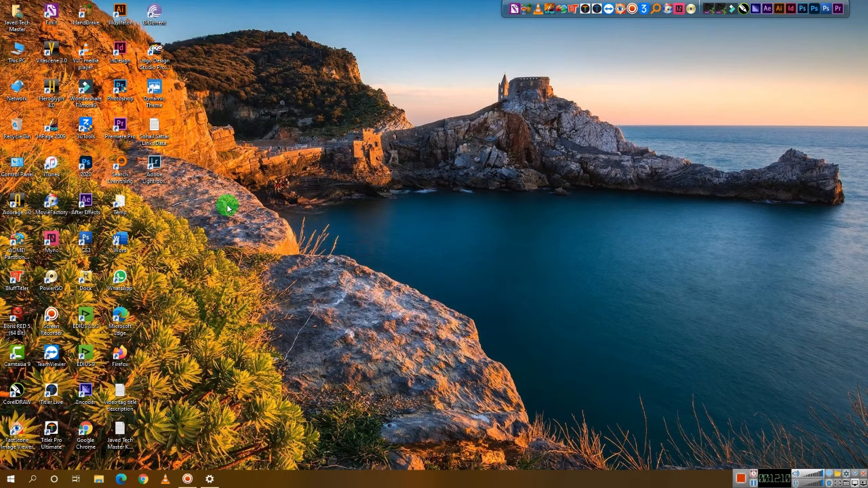
pyautogui.rightClick(234, 138)
pyautogui.click(255, 170)
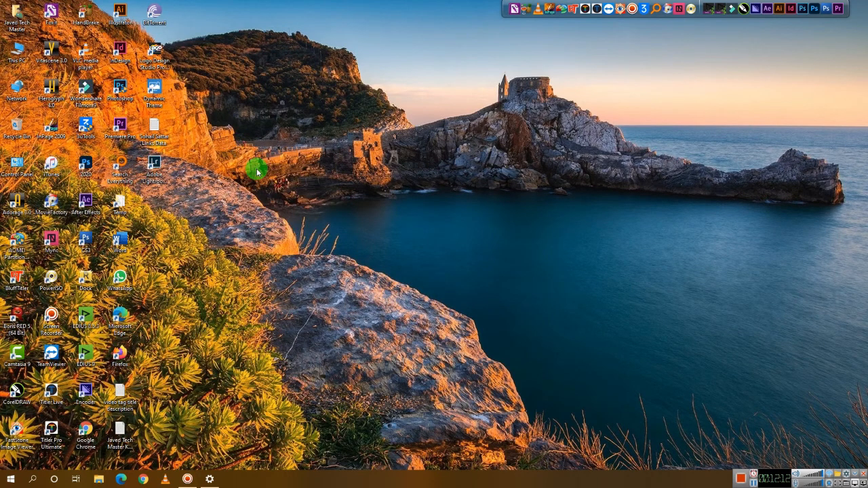
pyautogui.doubleClick(13, 126)
pyautogui.rightClick(334, 179)
pyautogui.click(358, 217)
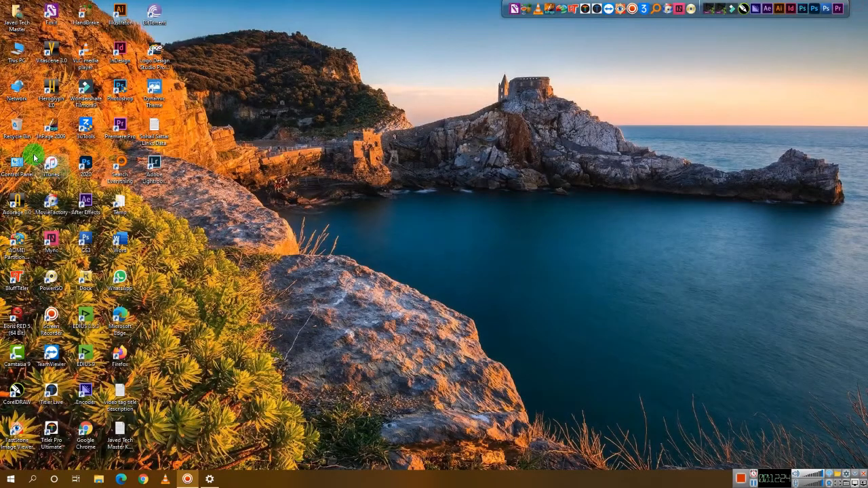
# - Open the Recycle Bin properties and review the size settings for drives C, D and E
pyautogui.rightClick(25, 129)
pyautogui.click(53, 193)
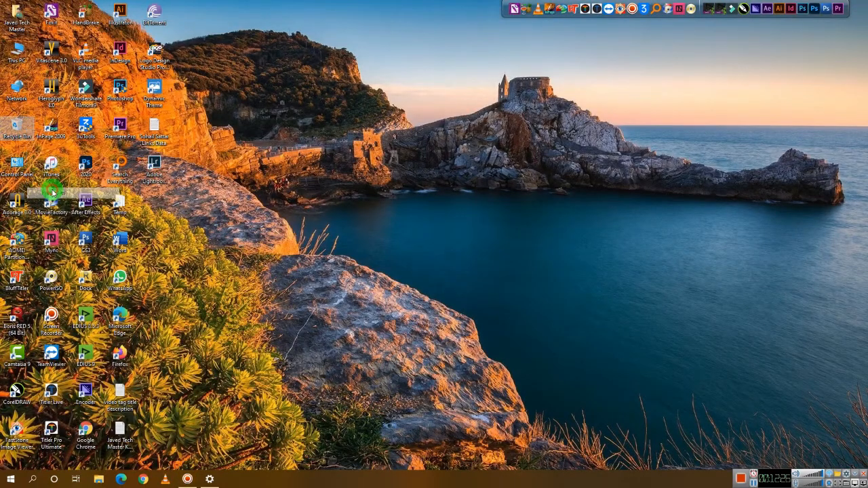
pyautogui.moveTo(90, 141); pyautogui.dragTo(354, 137)
pyautogui.click(325, 182)
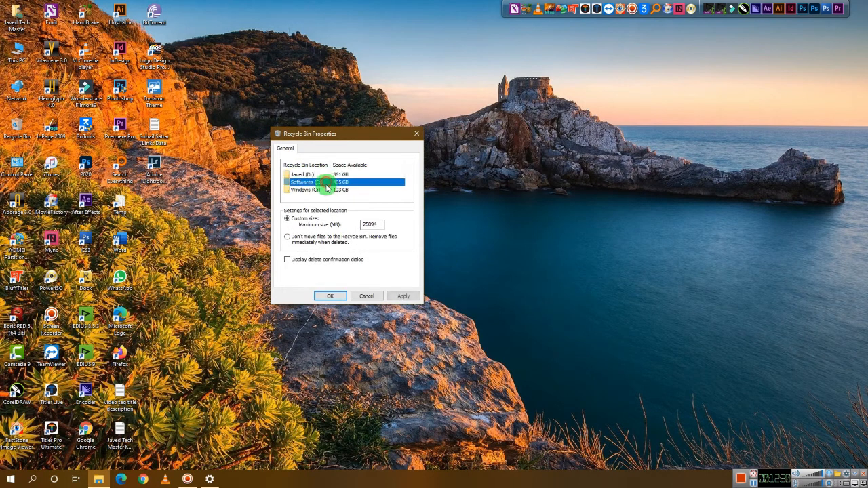
pyautogui.click(326, 190)
pyautogui.click(325, 174)
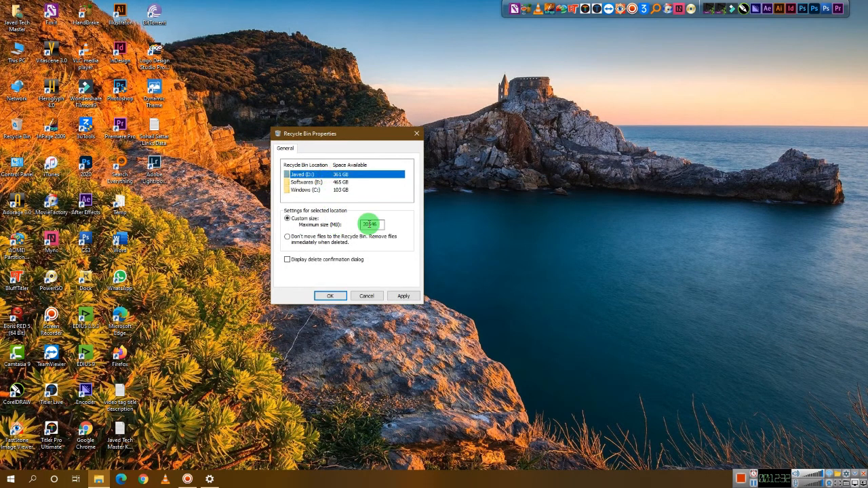
pyautogui.click(311, 190)
pyautogui.click(312, 182)
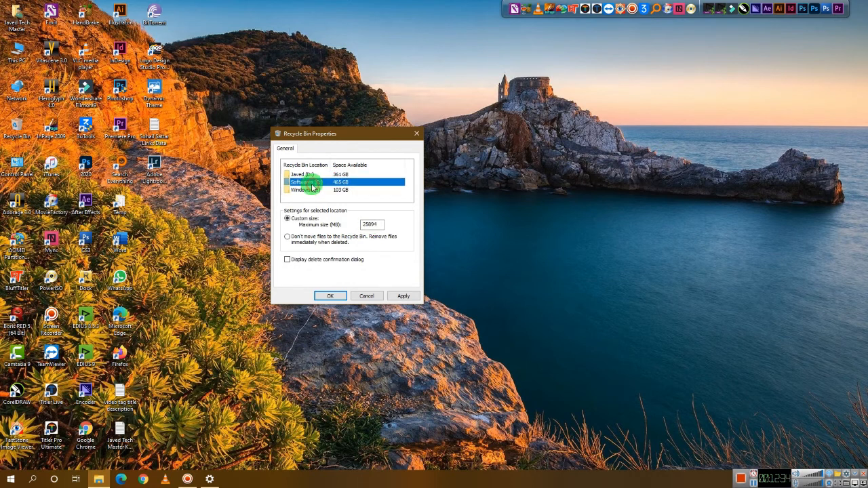
pyautogui.click(325, 175)
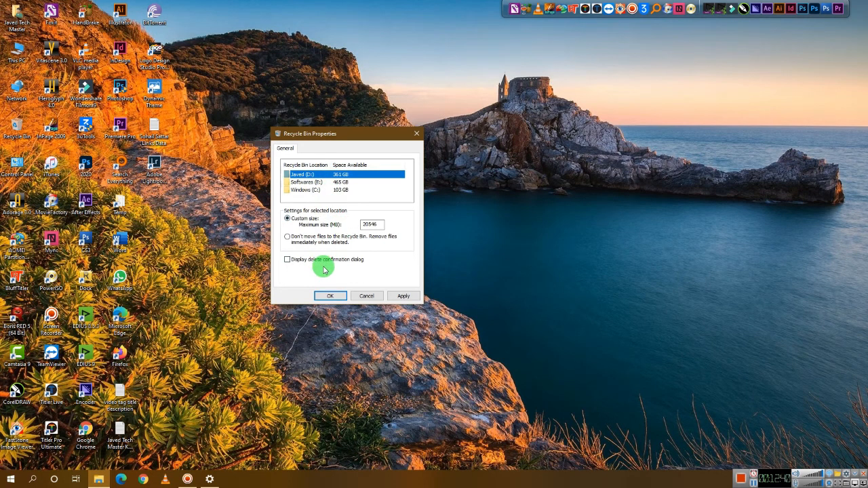
# - Try immediate file removal for drive D, switch back to the custom size, and apply and close the Recycle Bin properties
pyautogui.click(379, 260)
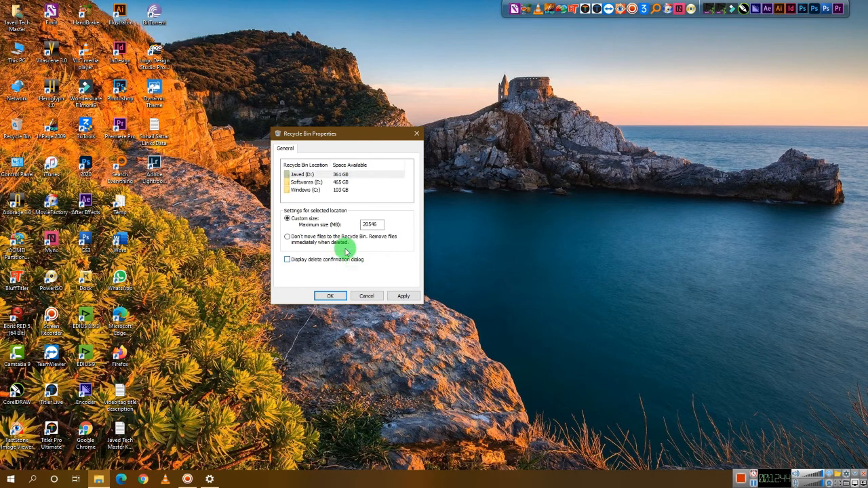
pyautogui.click(344, 243)
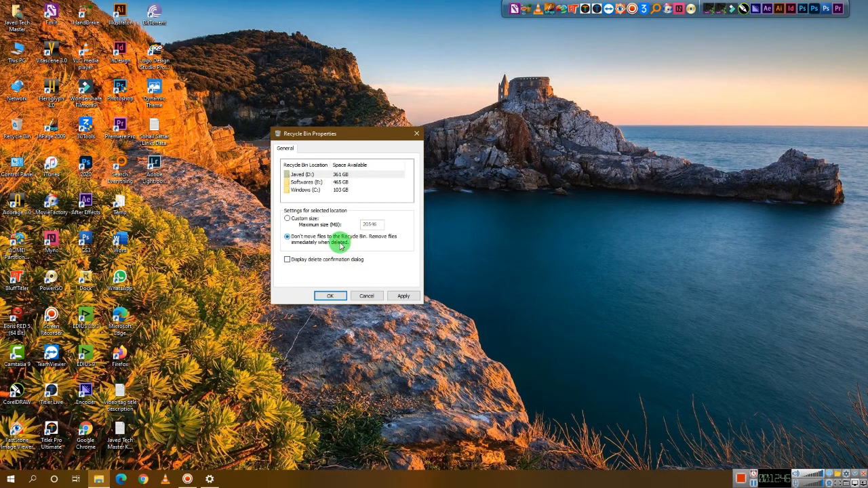
pyautogui.click(297, 216)
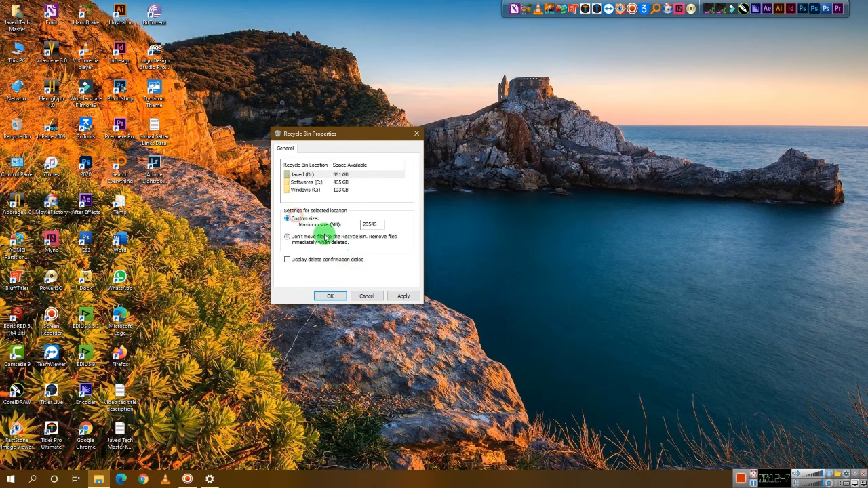
pyautogui.click(400, 295)
pyautogui.click(332, 297)
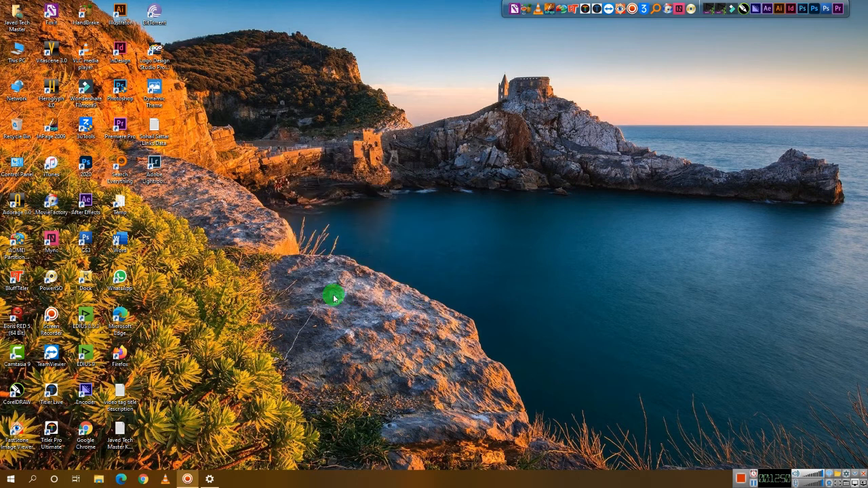
# - View the basic system information in This PC's properties and close the window
pyautogui.rightClick(16, 50)
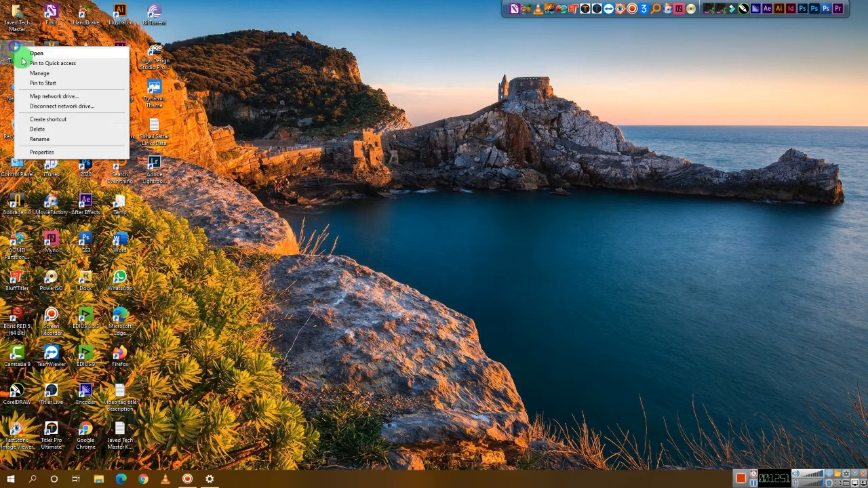
pyautogui.click(45, 152)
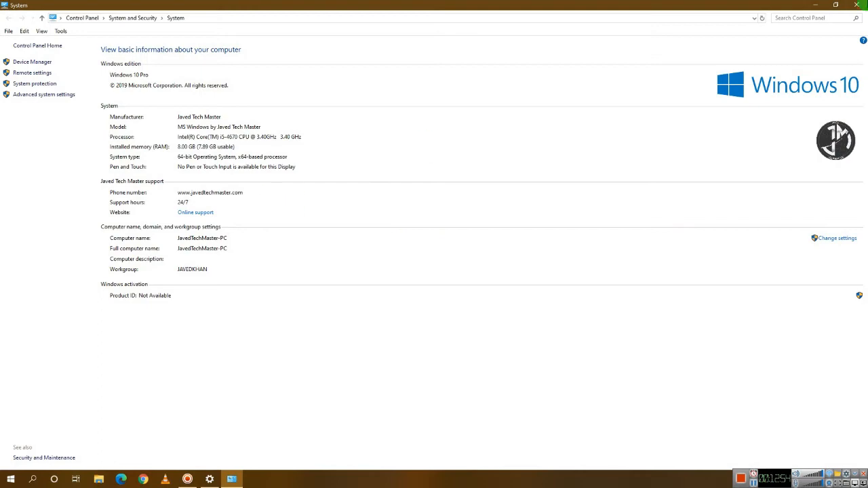
pyautogui.click(860, 6)
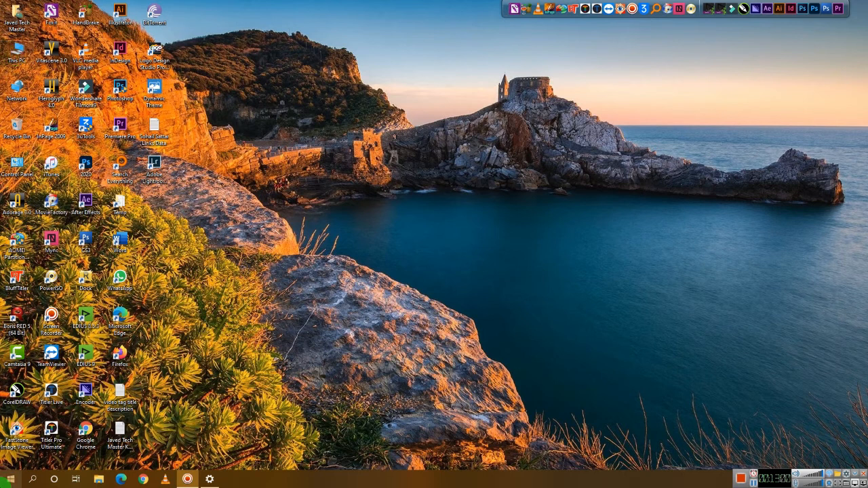
pyautogui.click(10, 479)
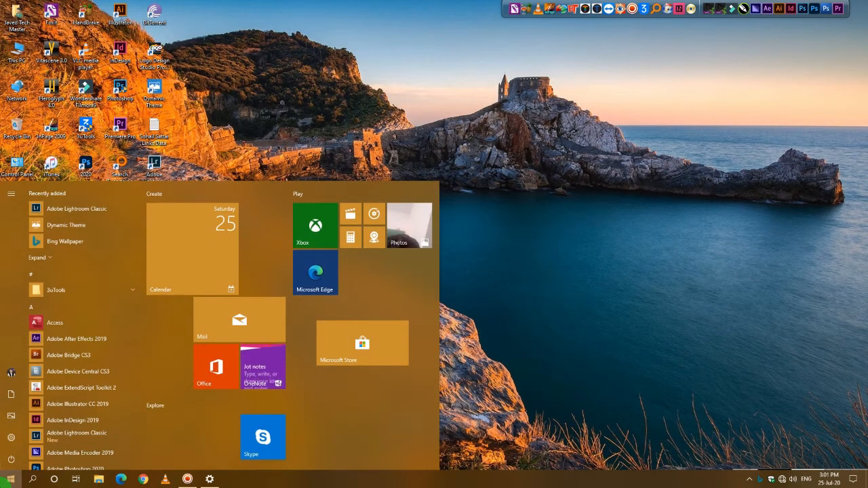
pyautogui.click(10, 479)
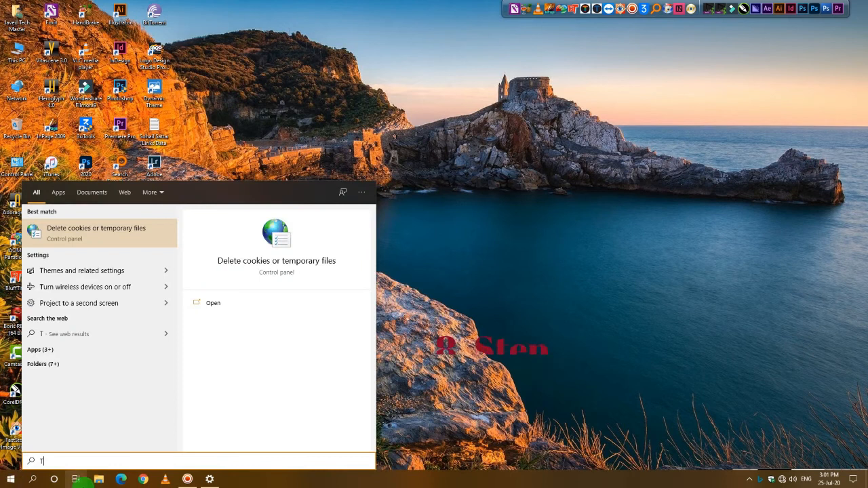
pyautogui.click(242, 115)
# - Open the Windows (C:) drive's properties from This PC and launch Disk Cleanup for it
pyautogui.doubleClick(25, 42)
pyautogui.rightClick(135, 170)
pyautogui.click(178, 392)
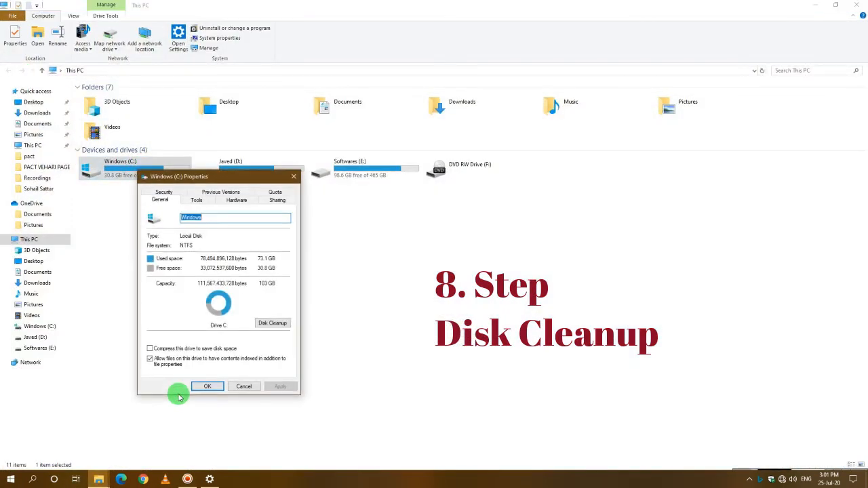
pyautogui.click(273, 324)
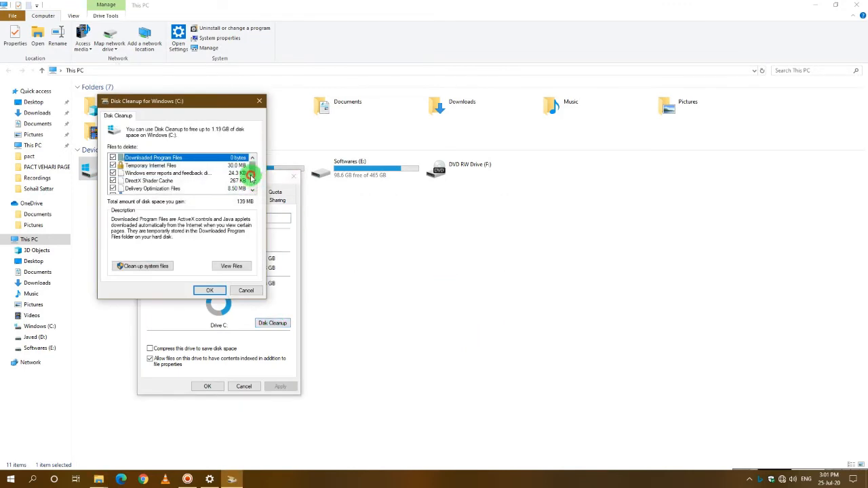
# - Review the file categories to delete, keeping Downloads excluded, and extend the C: drive cleanup to system files
pyautogui.moveTo(251, 178); pyautogui.dragTo(251, 190)
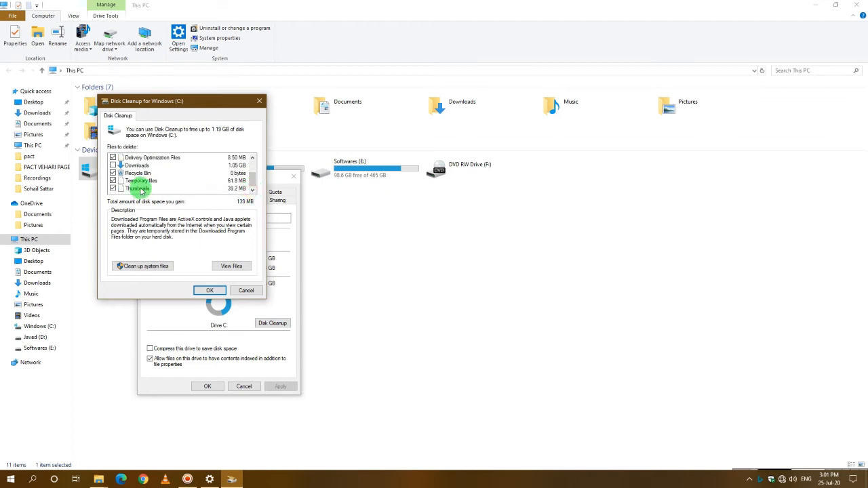
pyautogui.scroll(2, 140, 192)
pyautogui.scroll(-2, 164, 171)
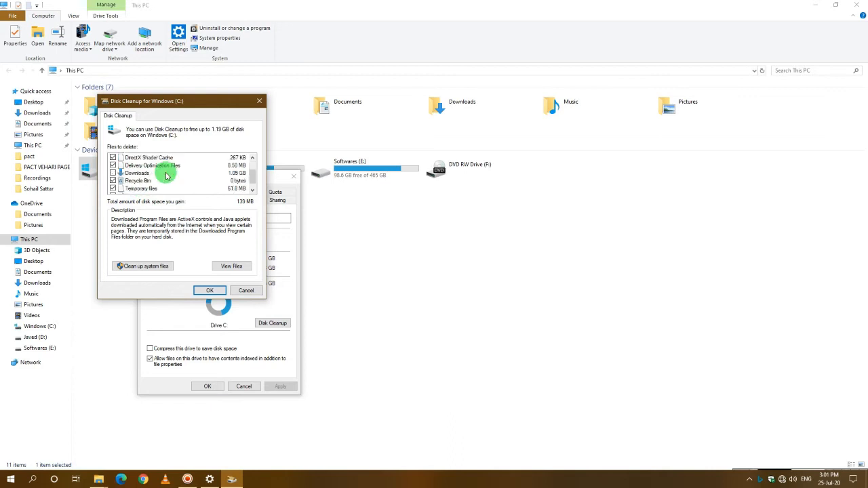
pyautogui.click(113, 165)
pyautogui.click(112, 165)
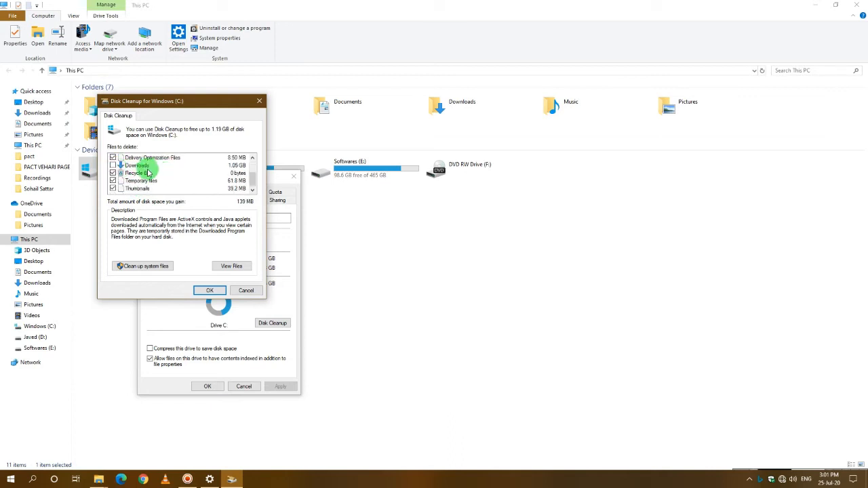
pyautogui.scroll(2, 179, 184)
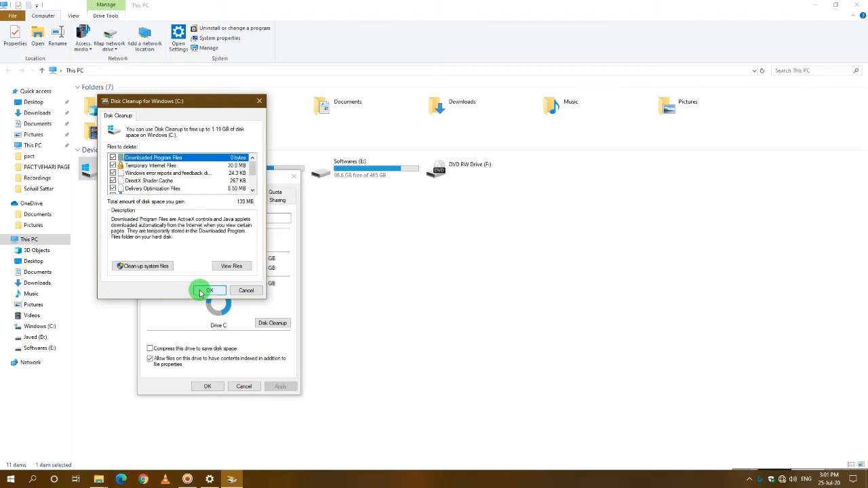
pyautogui.click(127, 265)
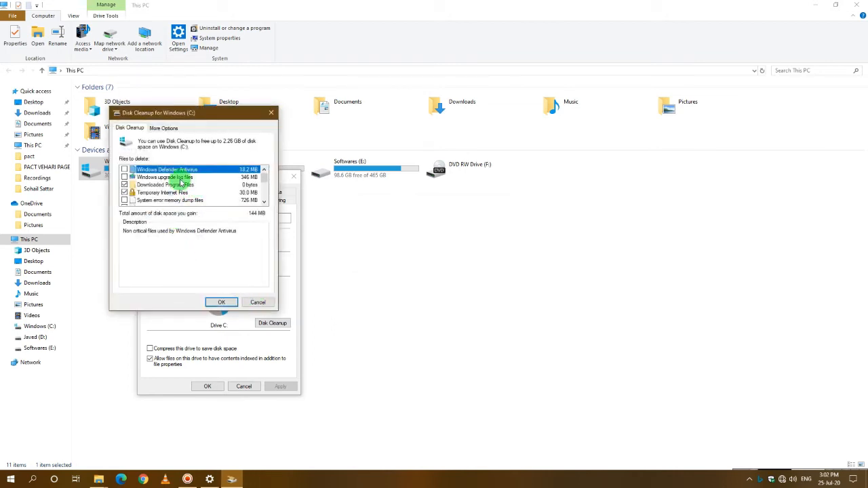
# - Add Windows upgrade log files and further system file categories to the C: drive cleanup and permanently delete the selected files
pyautogui.scroll(-3, 166, 180)
pyautogui.scroll(3, 131, 185)
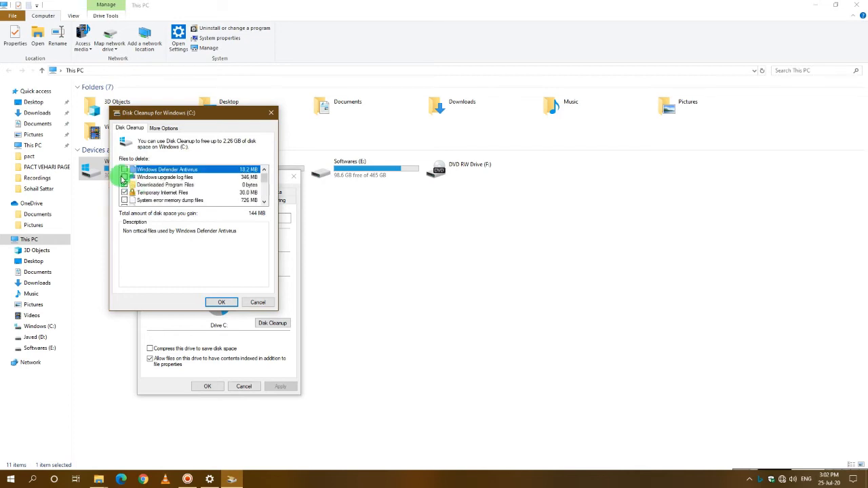
pyautogui.click(124, 178)
pyautogui.scroll(-1, 124, 179)
pyautogui.click(125, 178)
pyautogui.scroll(-2, 131, 192)
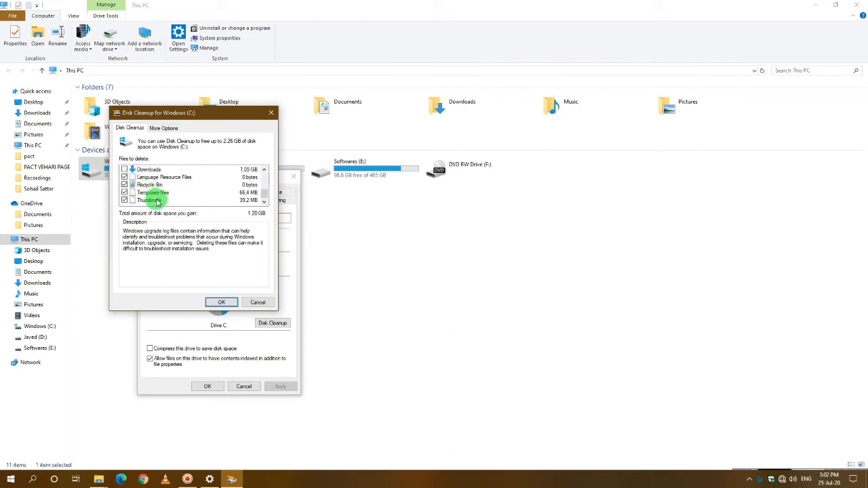
pyautogui.click(220, 303)
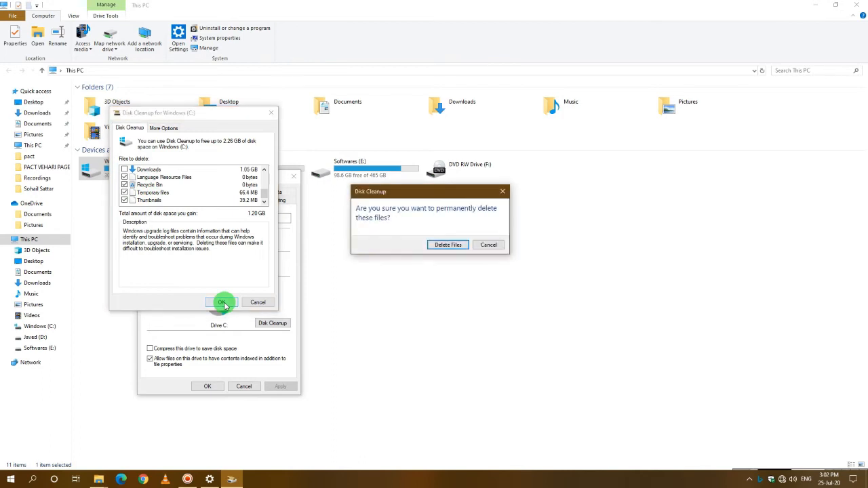
pyautogui.click(435, 245)
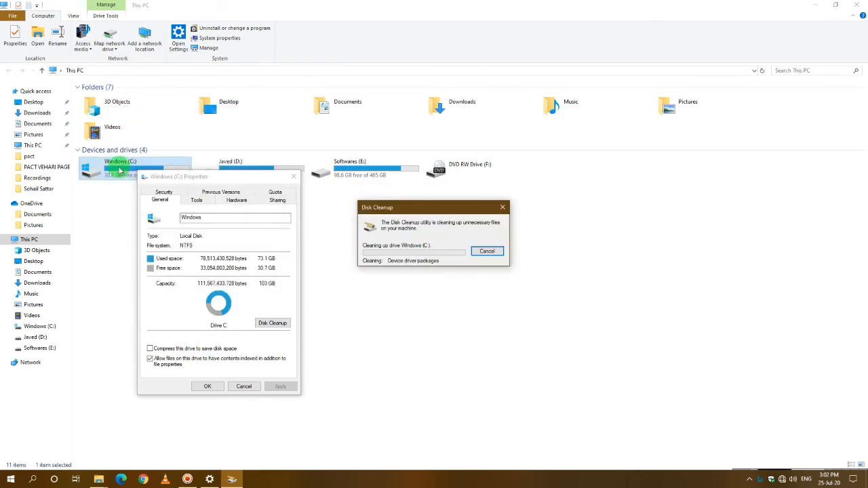
# - Let the cleanup finish, close the Windows (C:) properties and refresh the This PC view
pyautogui.moveTo(202, 179); pyautogui.dragTo(234, 204)
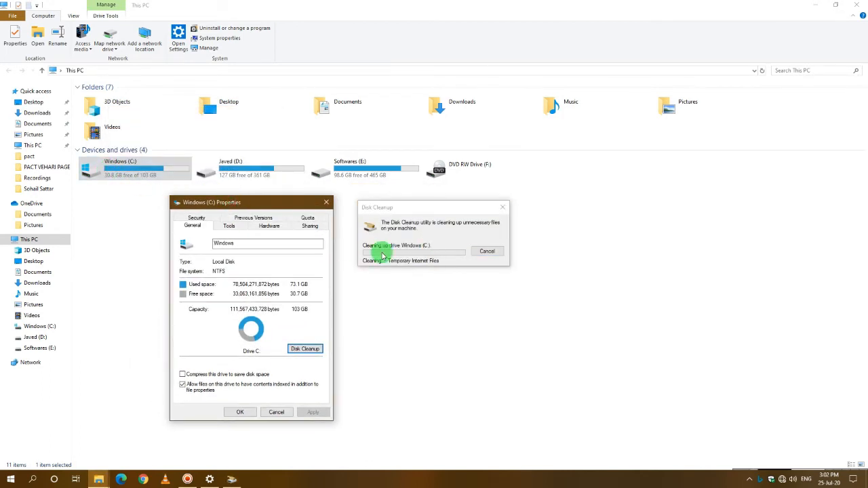
pyautogui.click(413, 246)
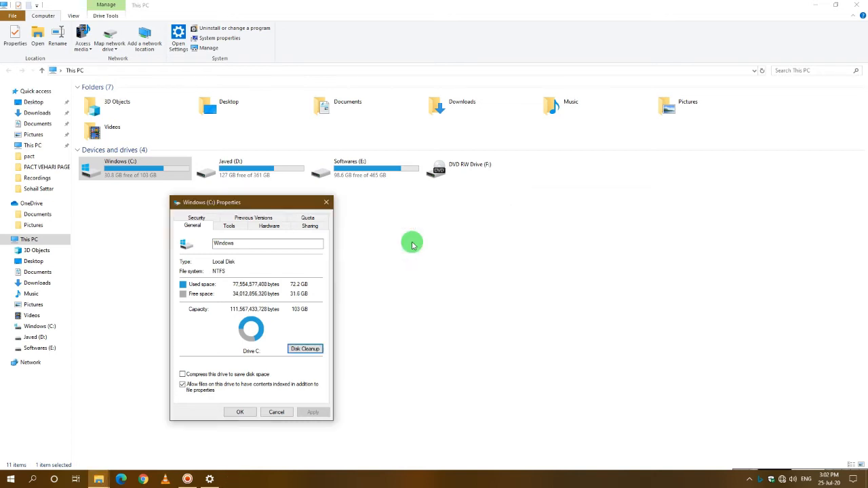
pyautogui.click(231, 412)
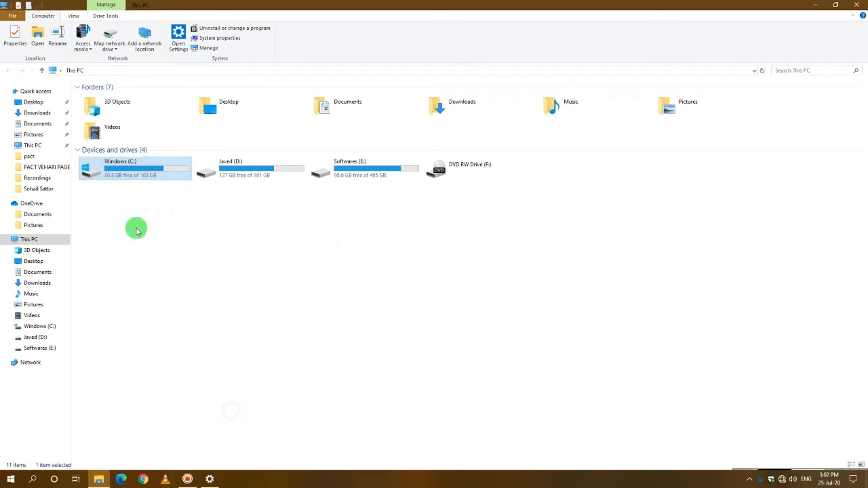
pyautogui.rightClick(137, 225)
pyautogui.click(159, 259)
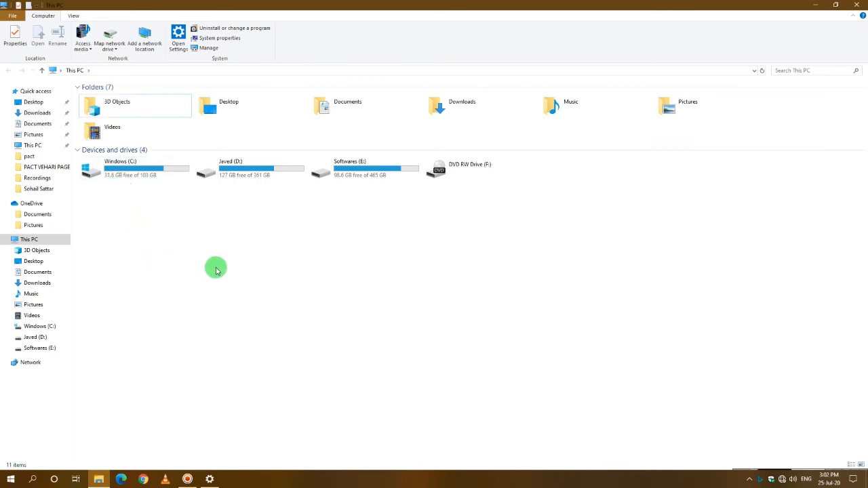
# - Open the Registry Editor and go to the HKEY_CURRENT_USER\Control Panel\Mouse key
pyautogui.click(3, 483)
pyautogui.write('rEGE')
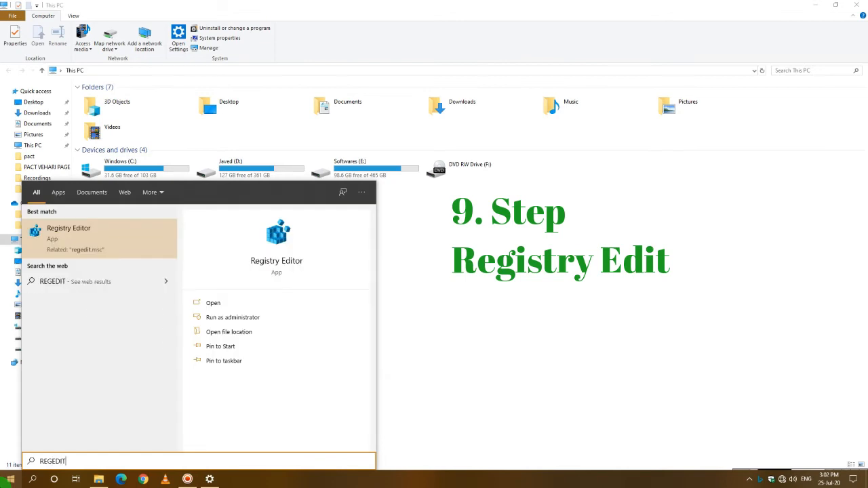
pyautogui.press('Return')
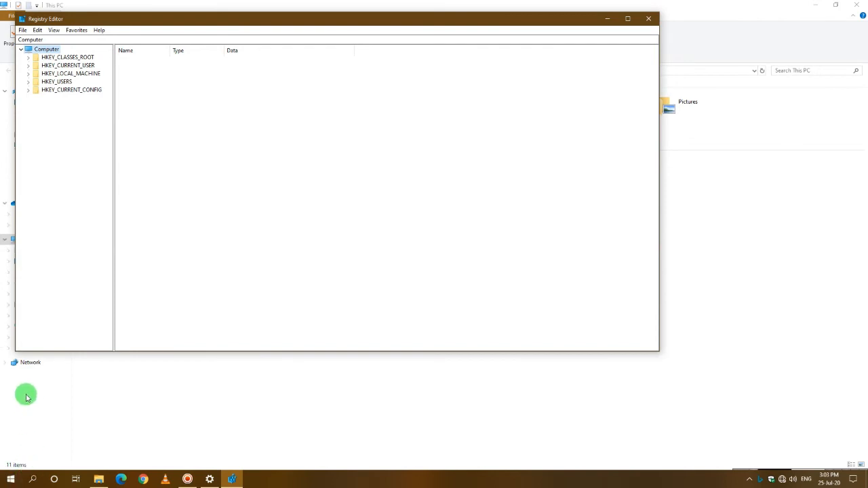
pyautogui.click(76, 66)
pyautogui.doubleClick(76, 65)
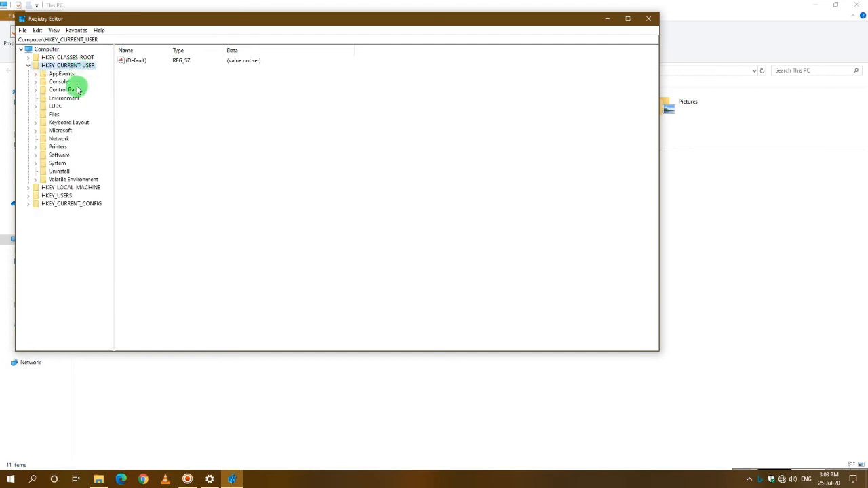
pyautogui.doubleClick(65, 90)
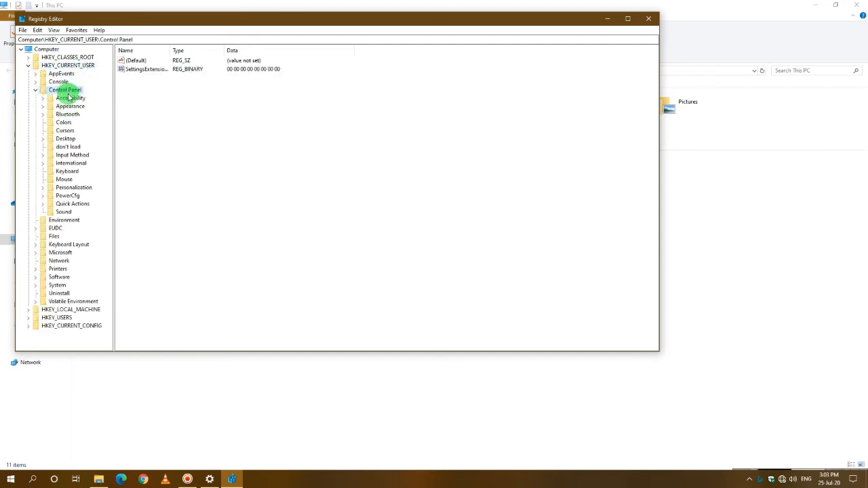
pyautogui.click(66, 180)
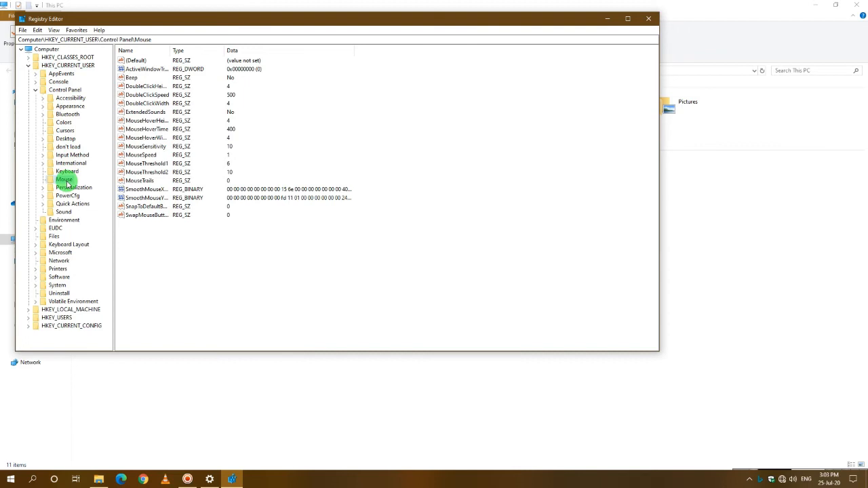
# - Widen the value name column and set the Mouse key's MouseHoverTime value to 10
pyautogui.click(147, 120)
pyautogui.moveTo(170, 51); pyautogui.dragTo(244, 51)
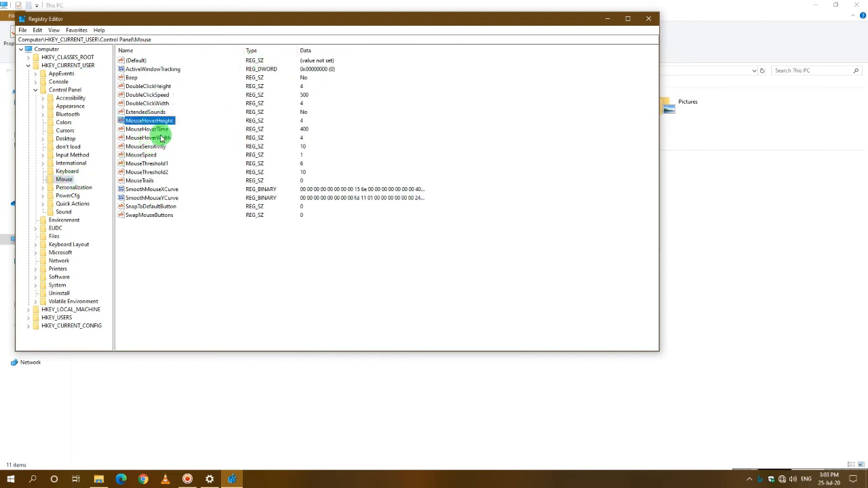
pyautogui.doubleClick(155, 129)
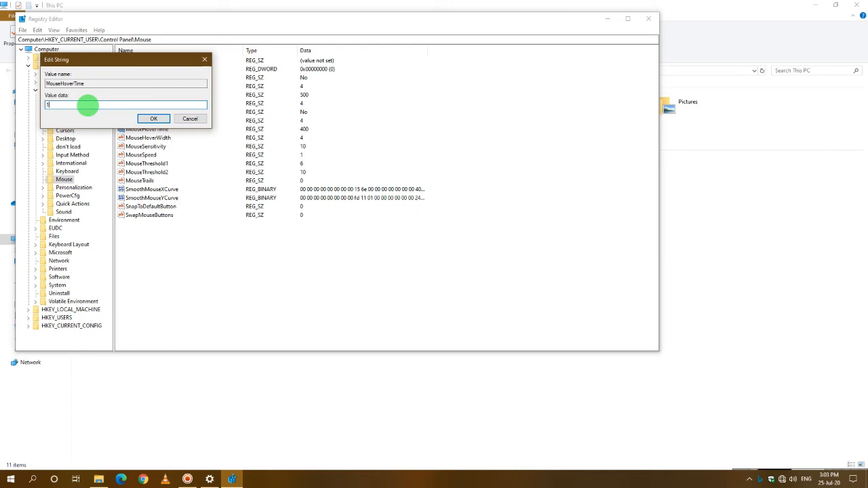
pyautogui.click(153, 119)
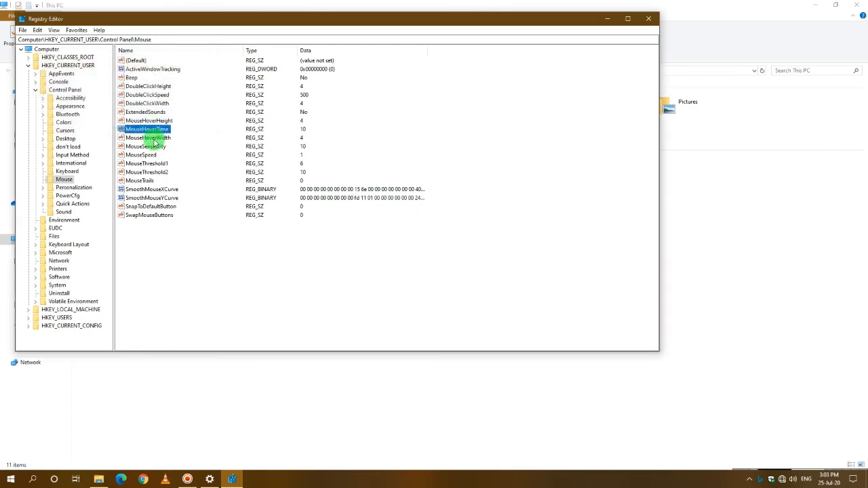
# - Set the MenuShowDelay value in the Control Panel\Desktop key to 10
pyautogui.click(66, 140)
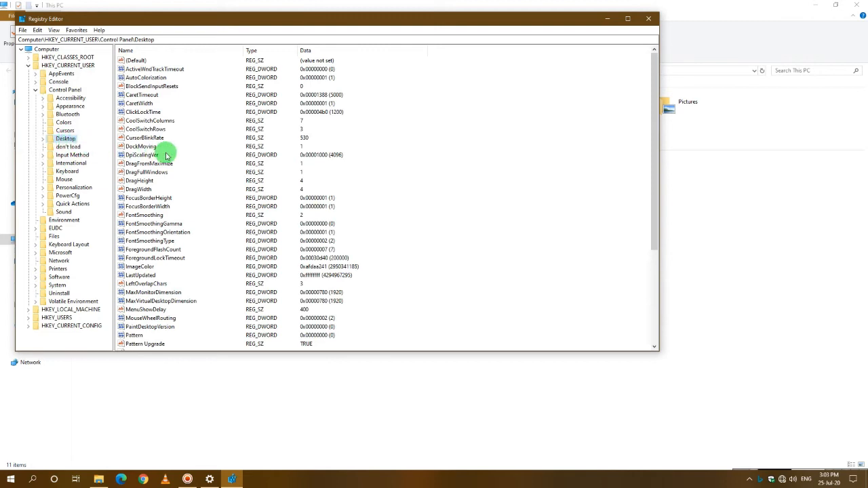
pyautogui.click(155, 242)
pyautogui.click(149, 216)
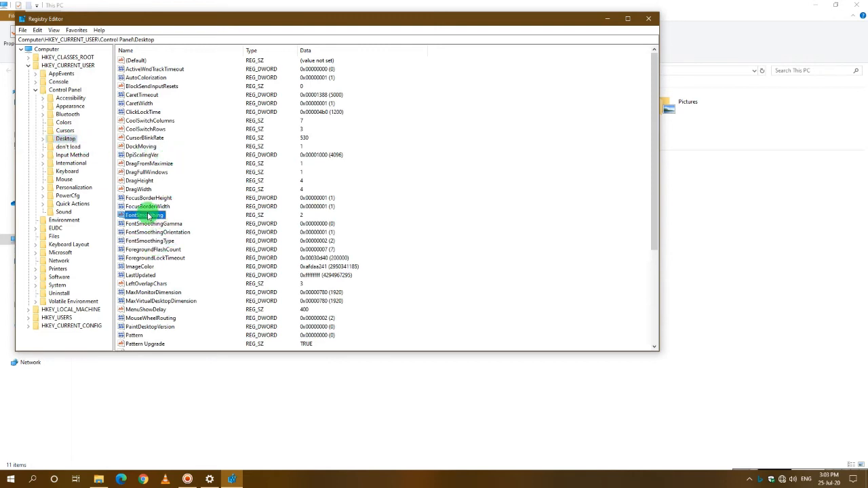
pyautogui.press('m')
pyautogui.press('m')
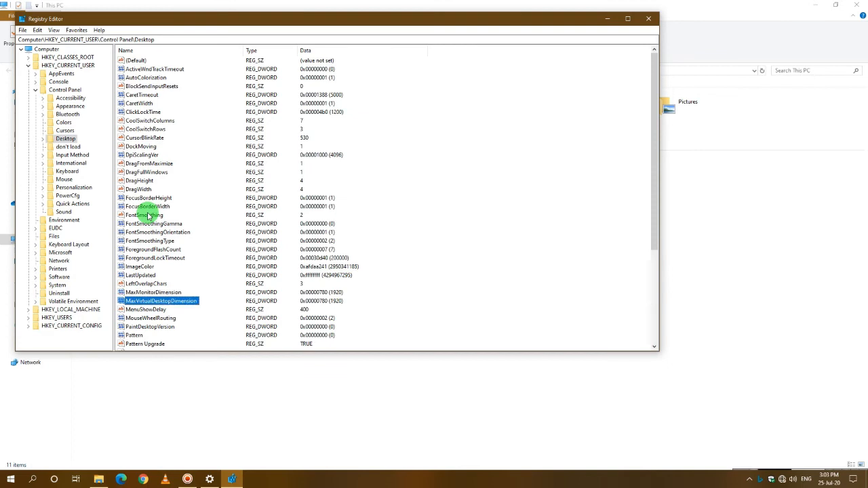
pyautogui.press('m')
pyautogui.doubleClick(155, 310)
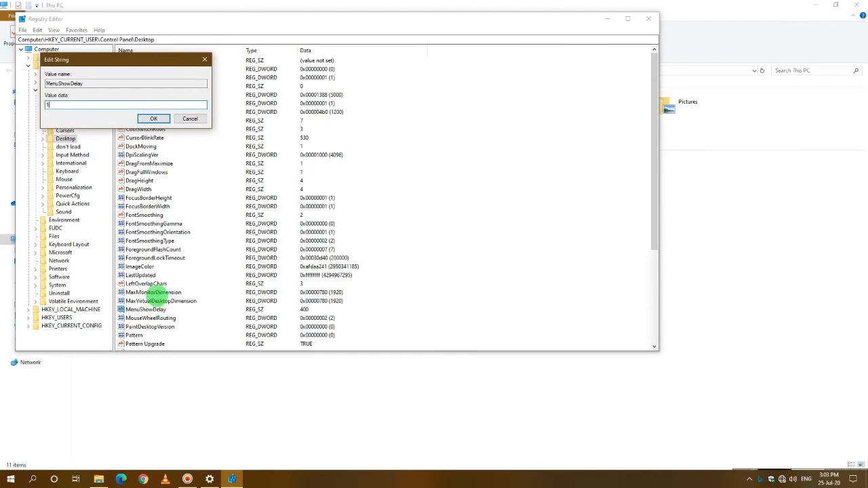
pyautogui.write('10')
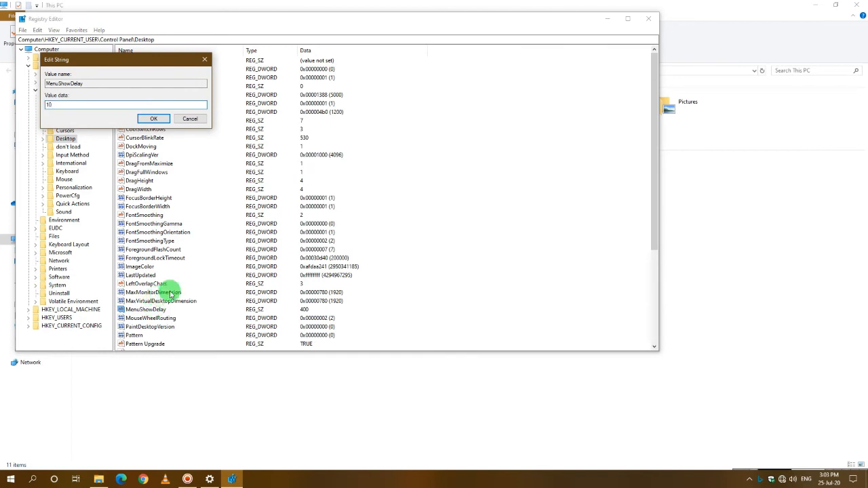
pyautogui.click(154, 119)
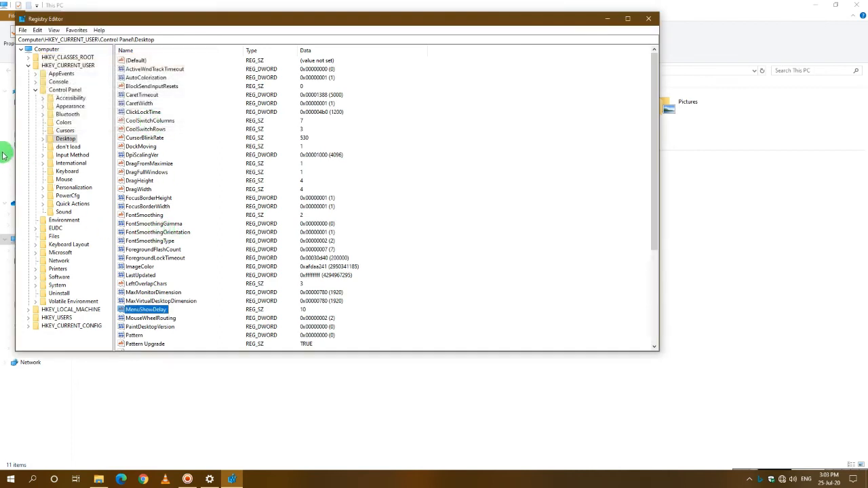
# - Collapse the Control Panel key and expand HKEY_LOCAL_MACHINE\SOFTWARE\Microsoft
pyautogui.click(35, 91)
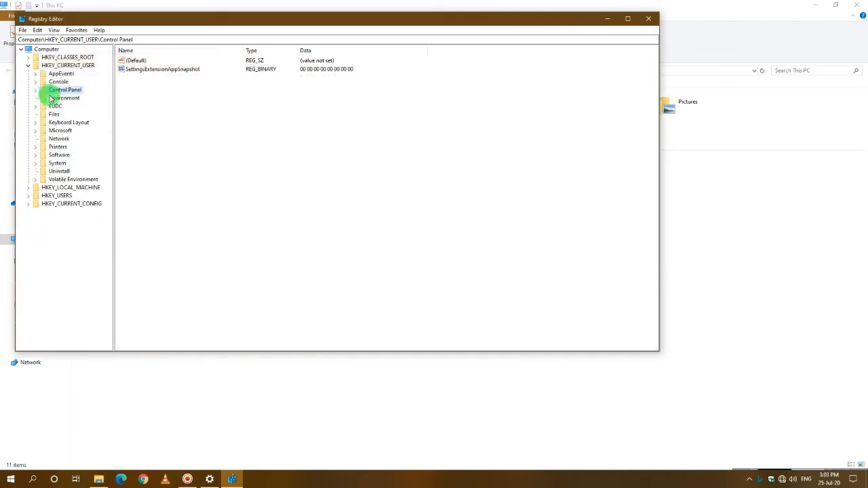
pyautogui.click(76, 188)
pyautogui.doubleClick(78, 188)
pyautogui.click(64, 237)
pyautogui.doubleClick(66, 237)
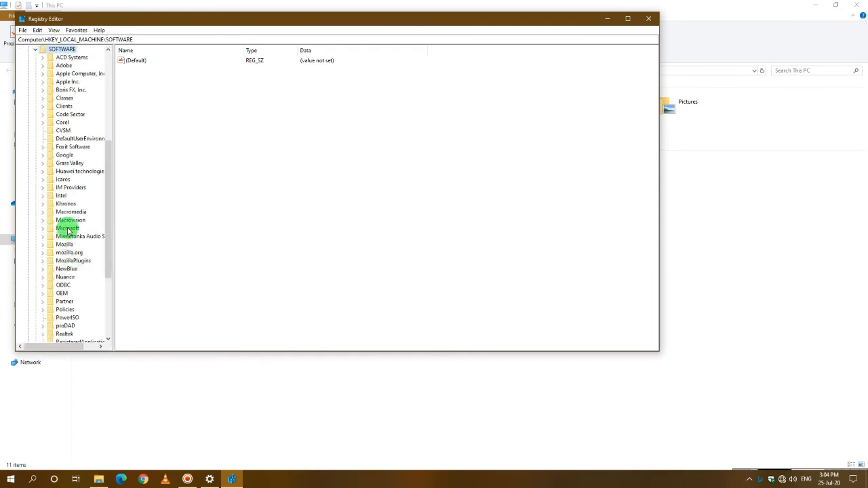
pyautogui.doubleClick(65, 228)
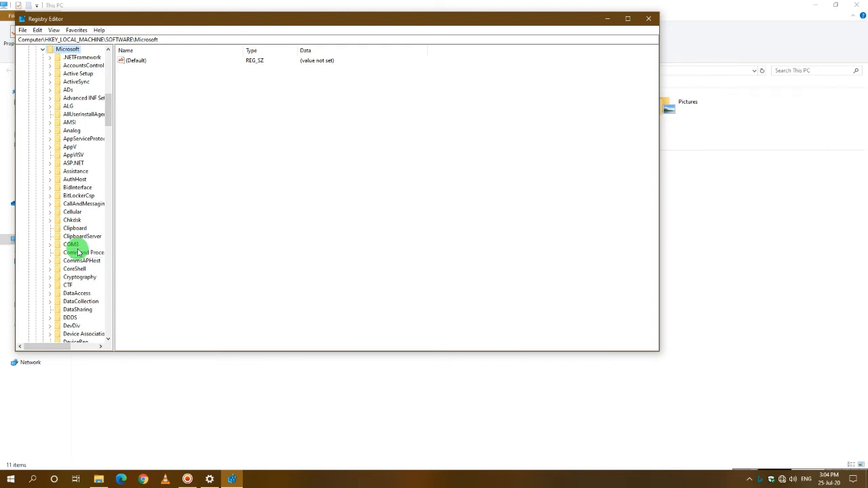
# - Find the Windows NT key under Microsoft and expand its CurrentVersion subkey
pyautogui.scroll(-15, 79, 252)
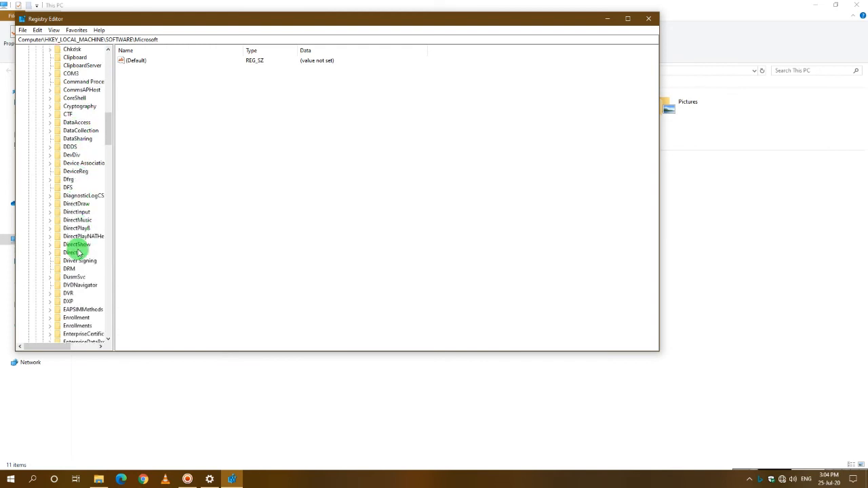
pyautogui.scroll(-15, 78, 252)
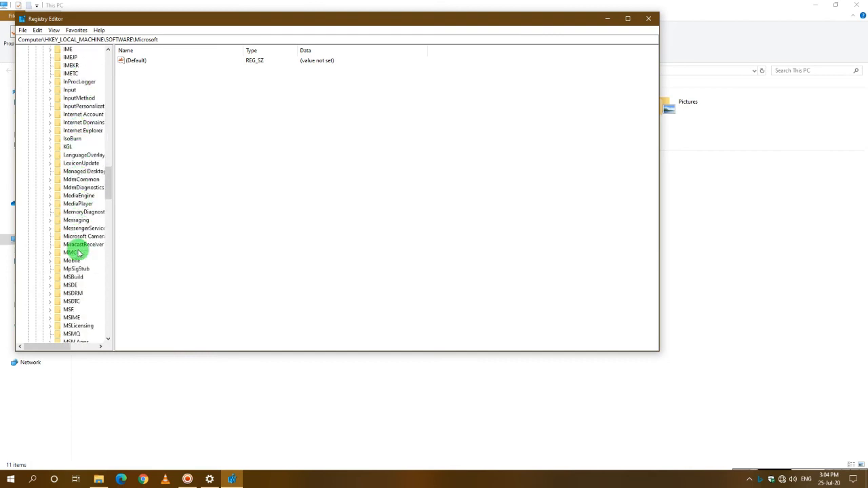
pyautogui.scroll(-15, 80, 246)
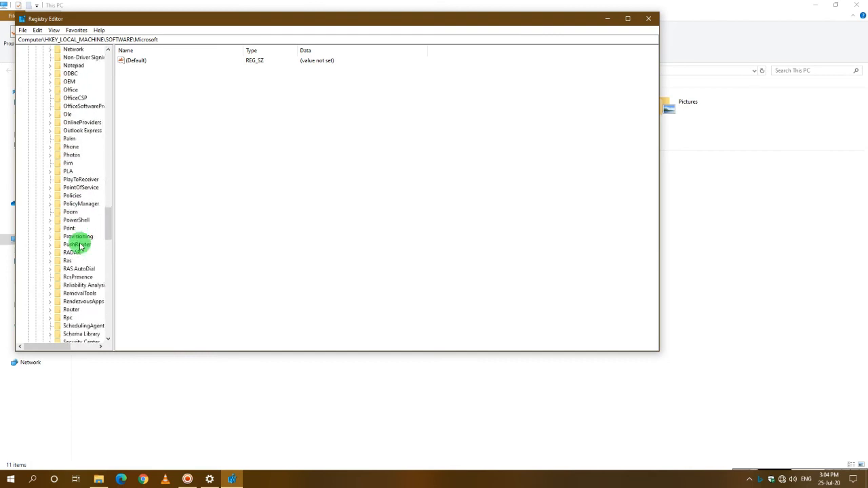
pyautogui.scroll(-15, 80, 246)
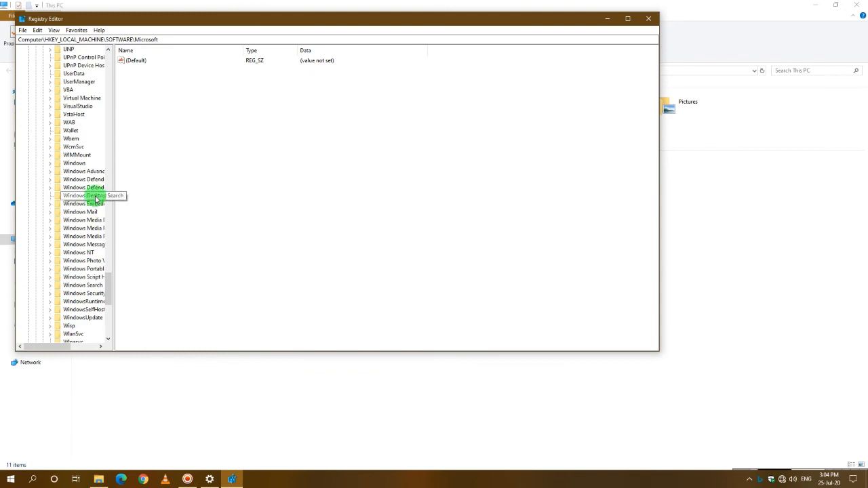
pyautogui.doubleClick(88, 254)
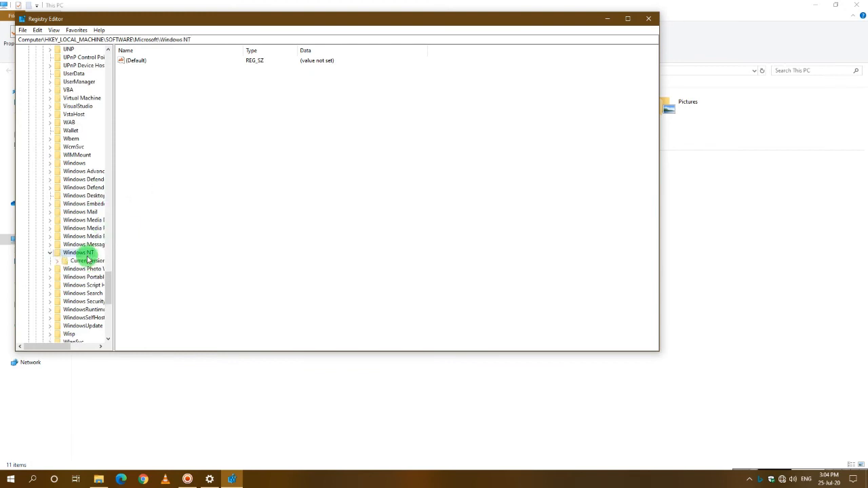
pyautogui.doubleClick(87, 261)
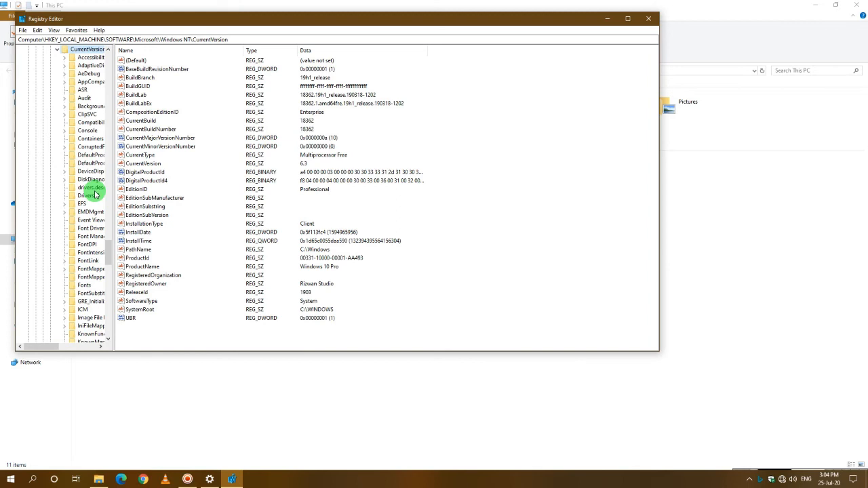
# - Maximize the Registry Editor window, widen the key tree and find the Multimedia key under Windows NT\CurrentVersion
pyautogui.doubleClick(457, 19)
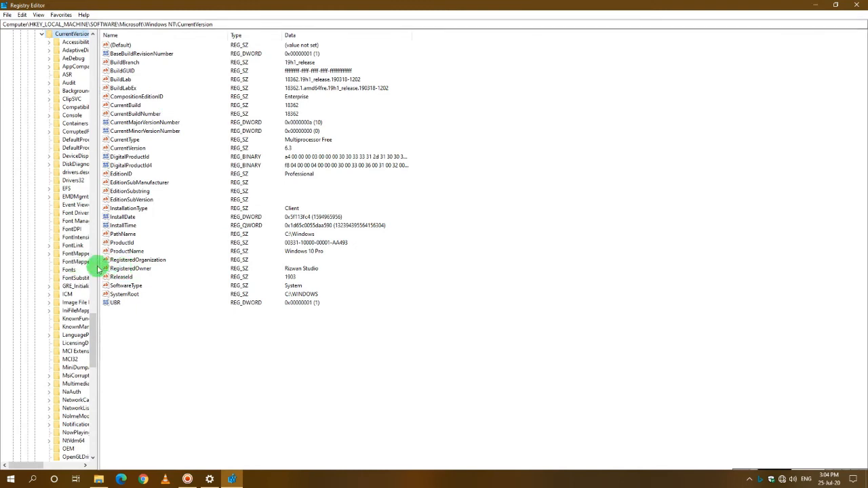
pyautogui.moveTo(96, 270); pyautogui.dragTo(244, 268)
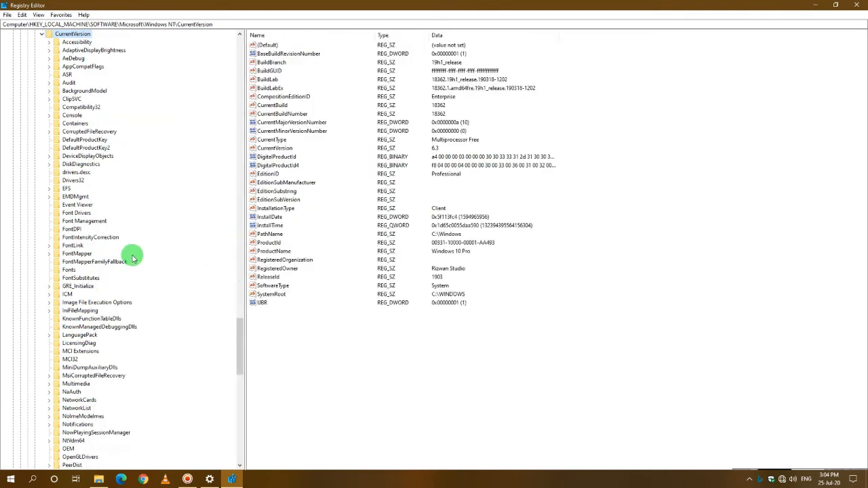
pyautogui.click(72, 246)
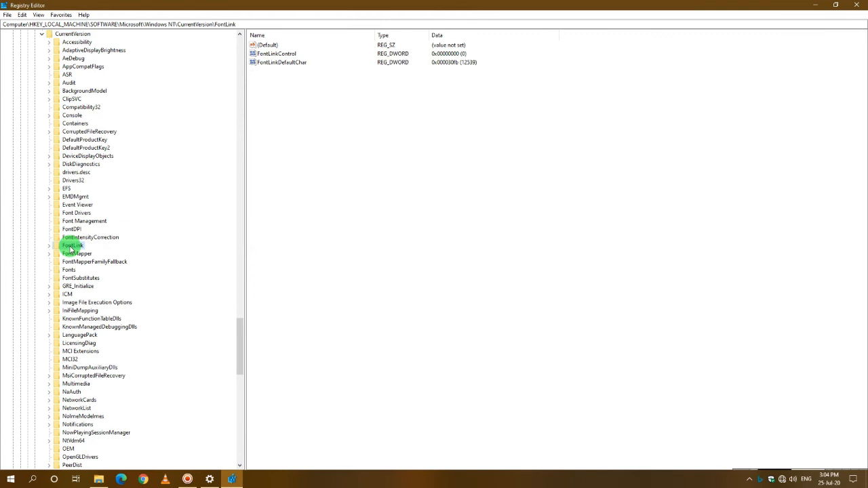
pyautogui.press('m')
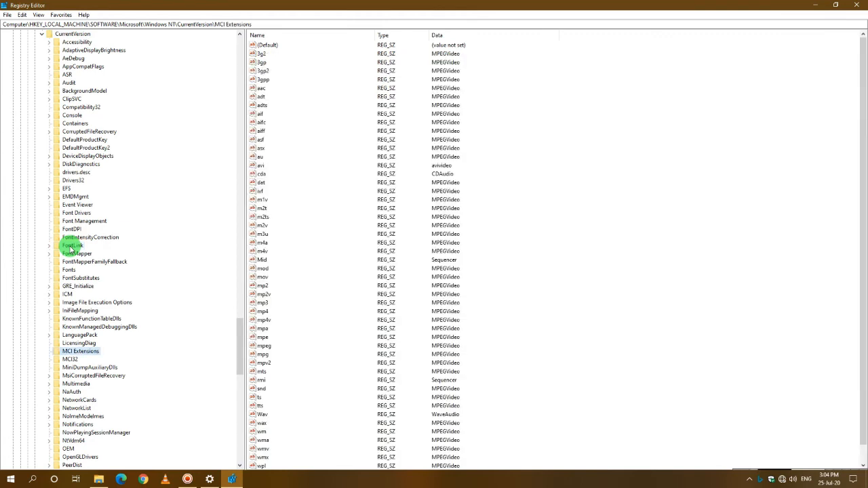
pyautogui.press('m')
pyautogui.press('m')
pyautogui.press('m')
pyautogui.press('m')
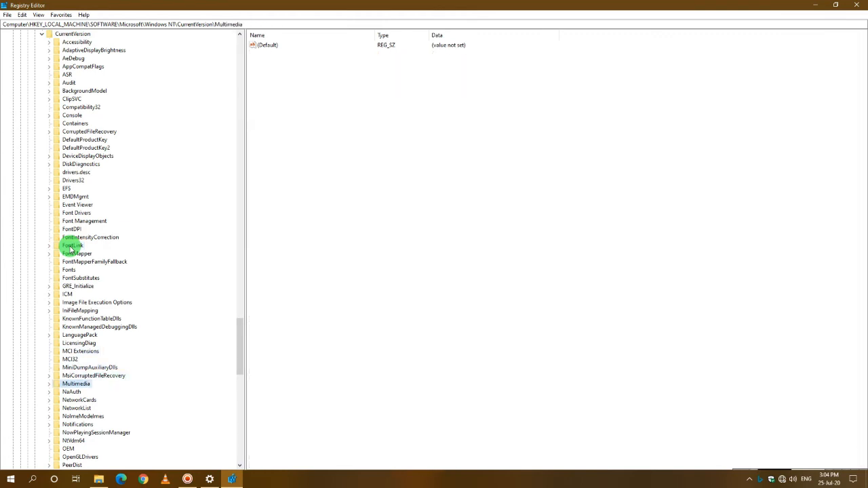
# - Expand Multimedia\SystemProfile and set its SystemResponsiveness value to 0
pyautogui.press('Right')
pyautogui.doubleClick(81, 393)
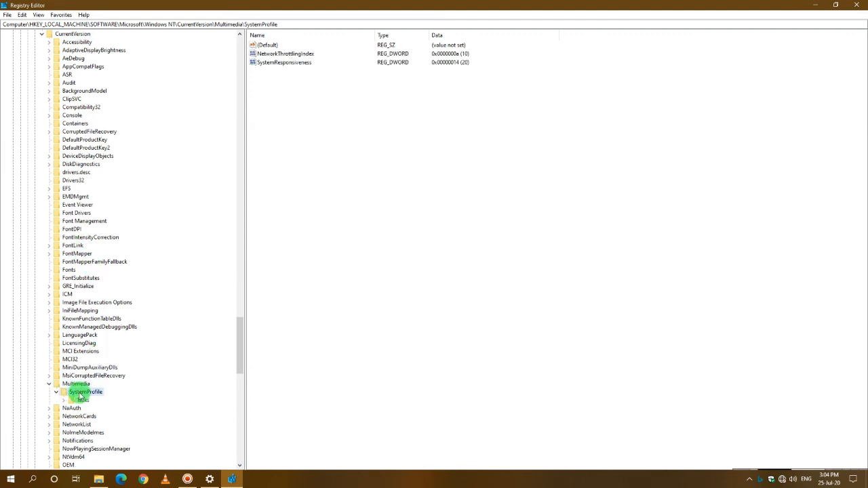
pyautogui.doubleClick(275, 62)
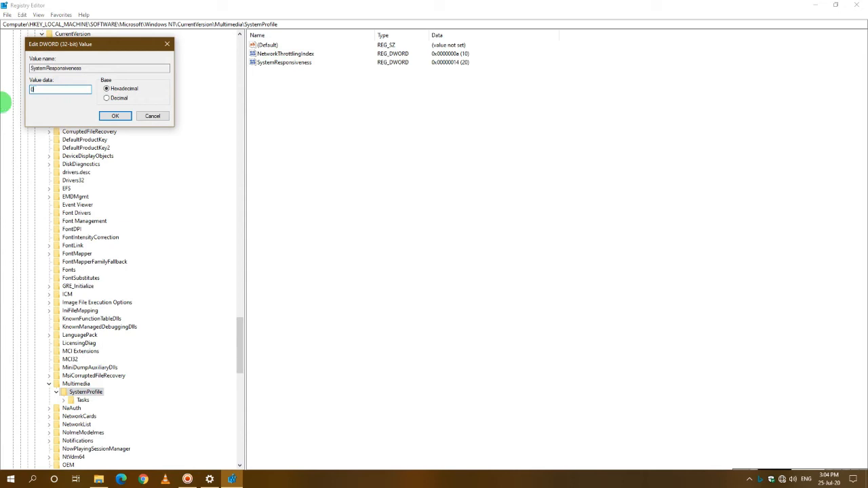
pyautogui.click(116, 116)
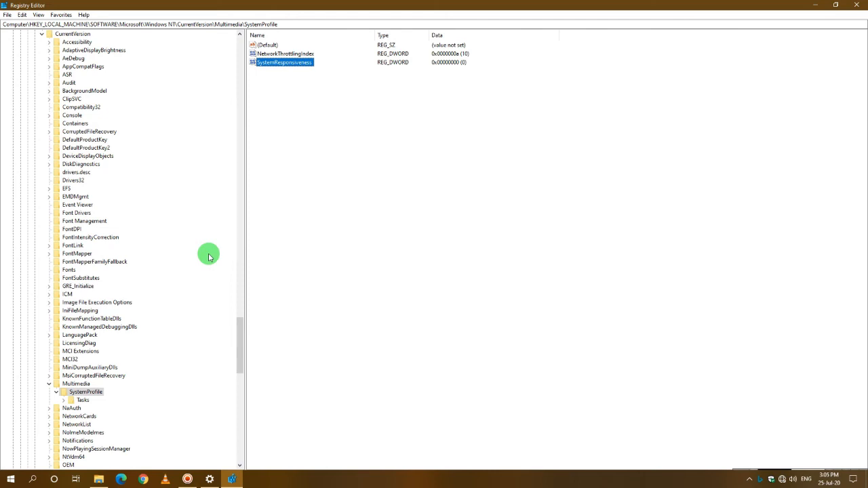
# - Open the Games key under SystemProfile\Tasks and check that its GPU Priority value is 8
pyautogui.doubleClick(82, 401)
pyautogui.scroll(-5, 97, 407)
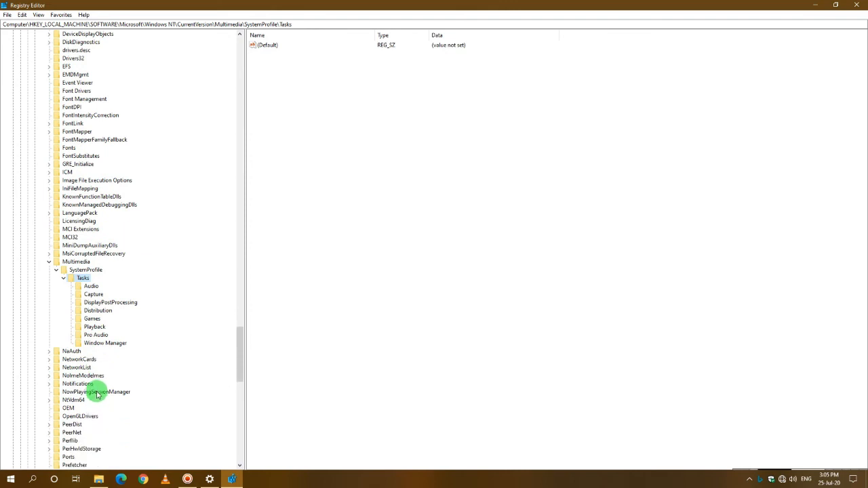
pyautogui.click(92, 319)
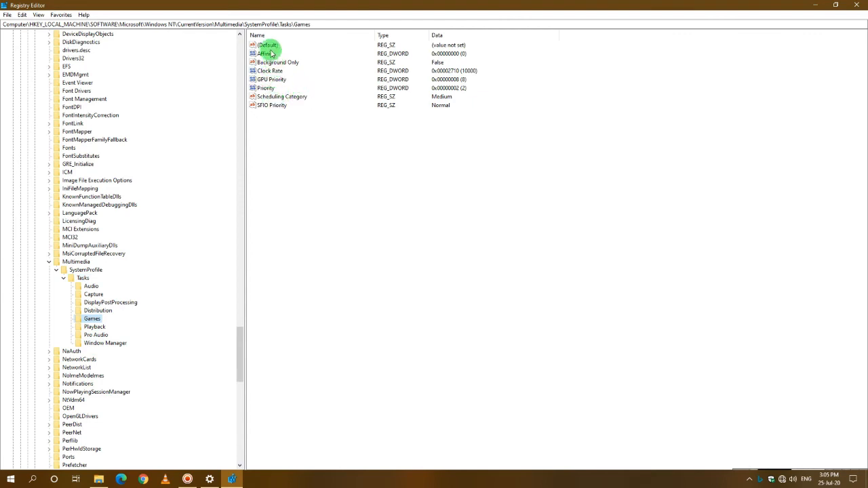
pyautogui.doubleClick(271, 80)
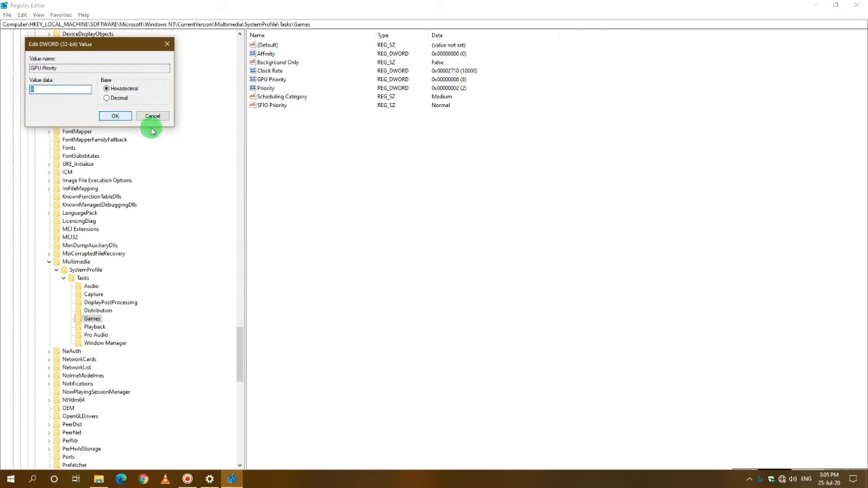
pyautogui.click(115, 116)
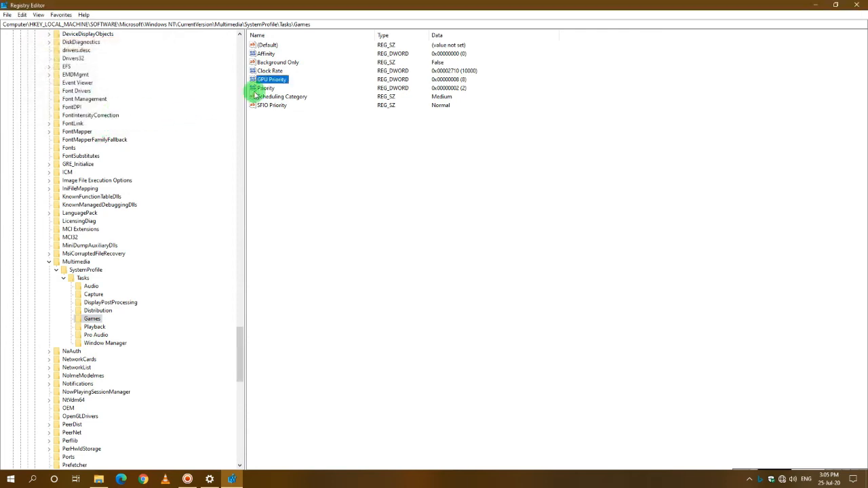
# - Set the Games key's Priority value to 6, recheck it and close the Registry Editor
pyautogui.doubleClick(263, 88)
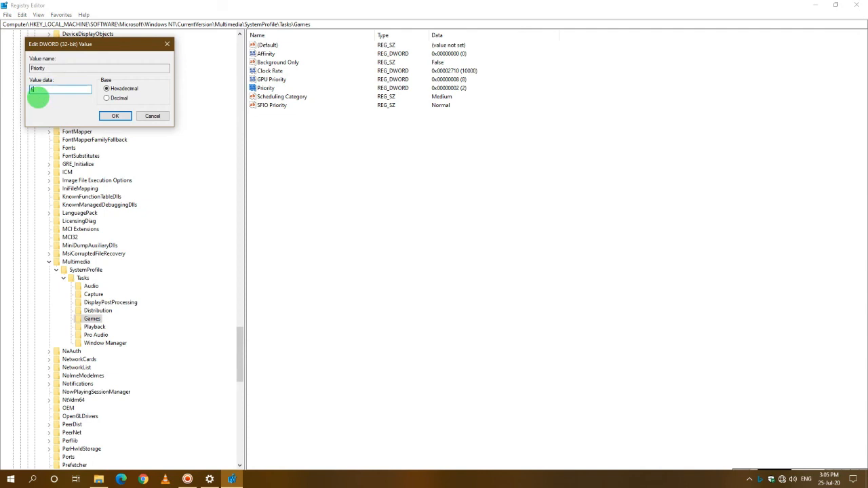
pyautogui.click(114, 116)
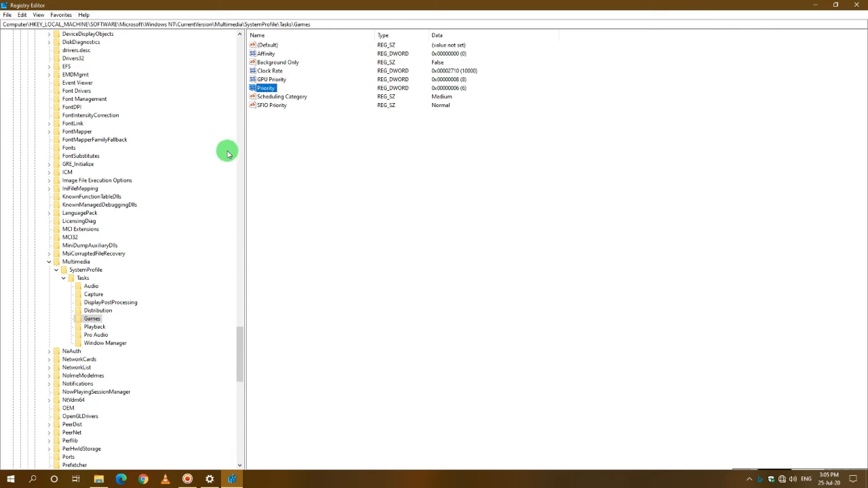
pyautogui.doubleClick(266, 88)
pyautogui.click(109, 116)
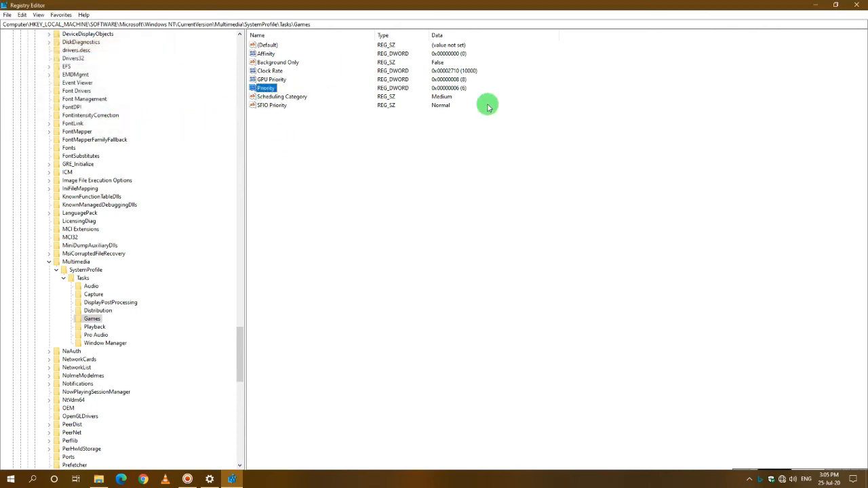
pyautogui.click(857, 9)
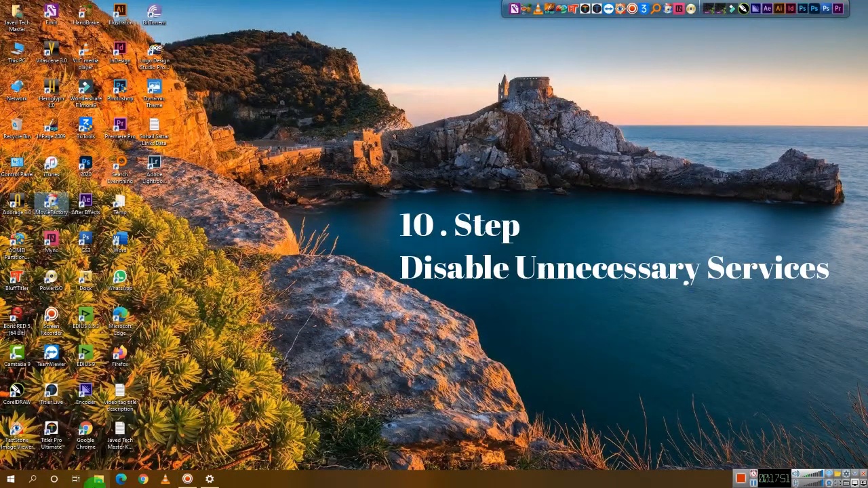
# - Search for MSCONFIG, open System Configuration and hide all Microsoft services in its services list
pyautogui.click(26, 482)
pyautogui.write('M')
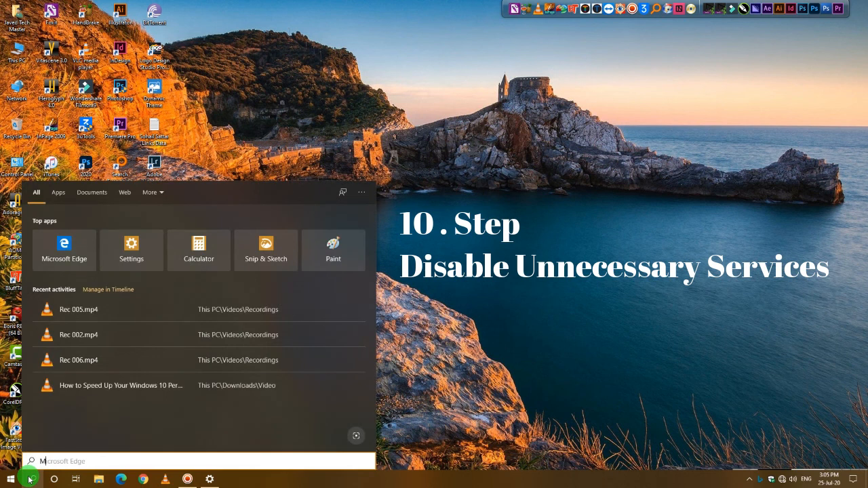
pyautogui.write('SCONFIG')
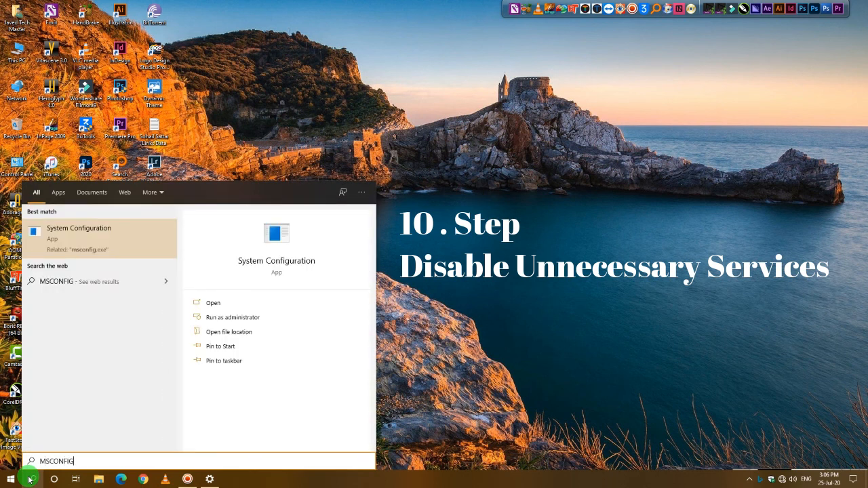
pyautogui.press('Return')
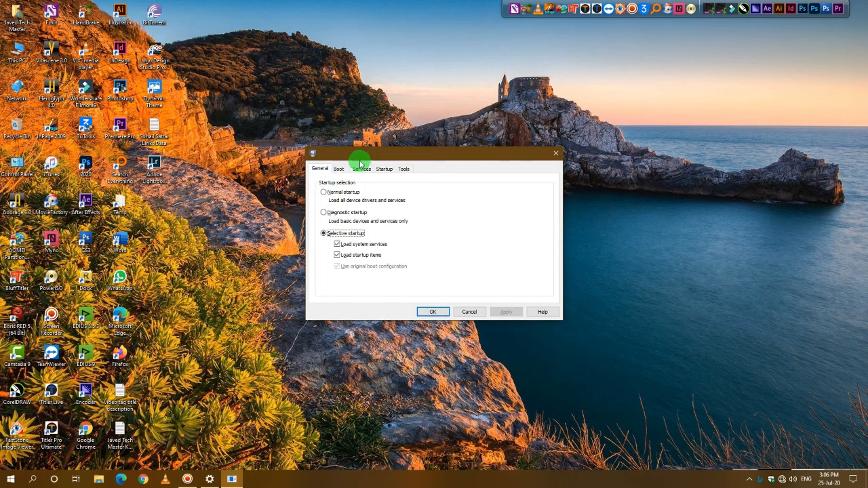
pyautogui.click(361, 167)
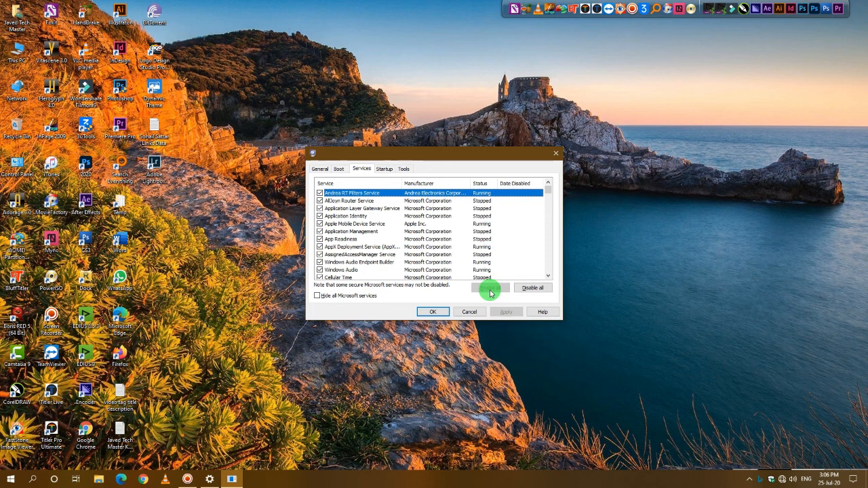
pyautogui.click(349, 296)
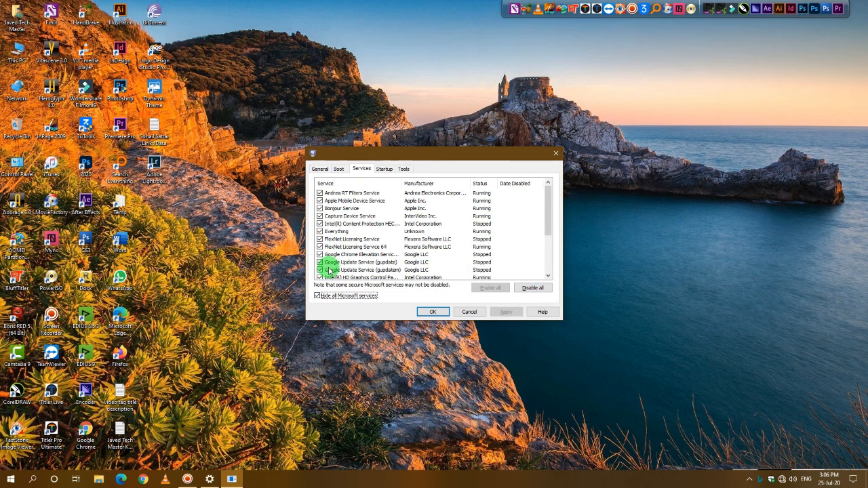
# - Disable Bonjour Service and Apple Mobile Device Service and apply the change
pyautogui.scroll(-3, 328, 252)
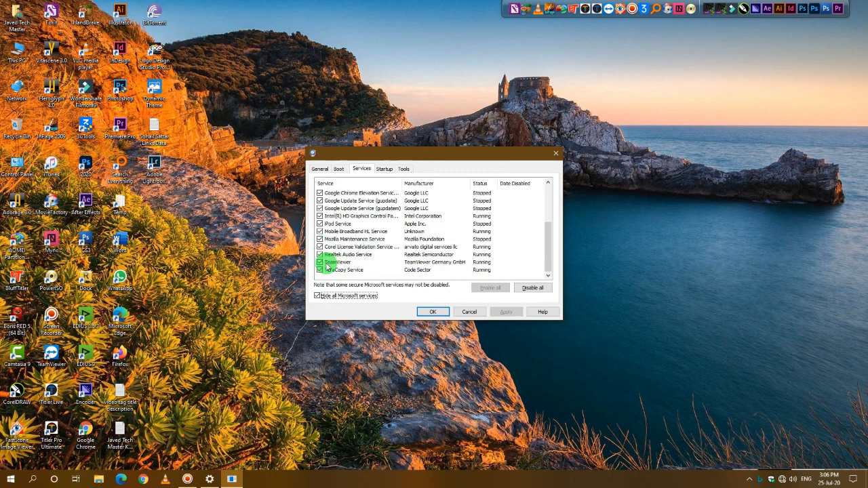
pyautogui.scroll(3, 326, 249)
pyautogui.scroll(-1, 323, 247)
pyautogui.scroll(1, 325, 236)
pyautogui.click(321, 208)
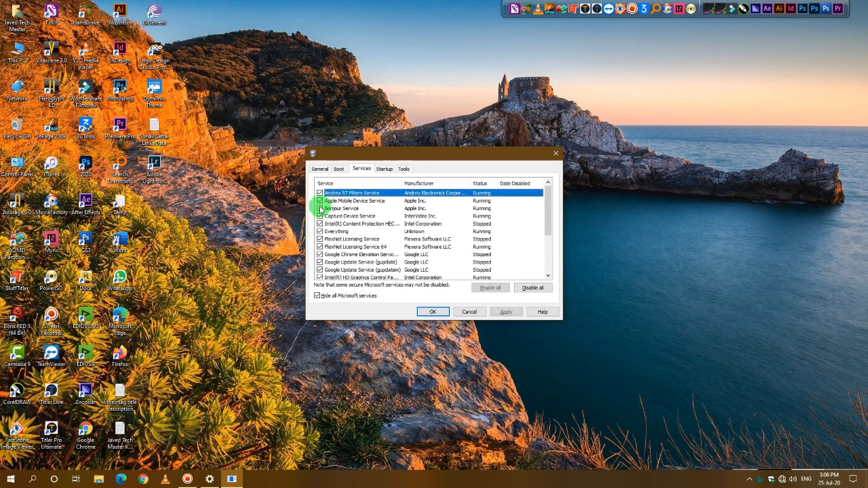
pyautogui.click(320, 202)
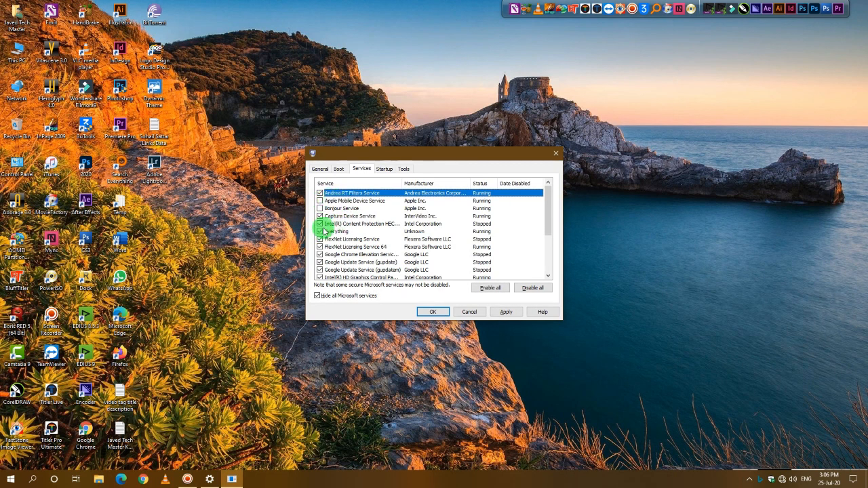
pyautogui.scroll(-2, 325, 236)
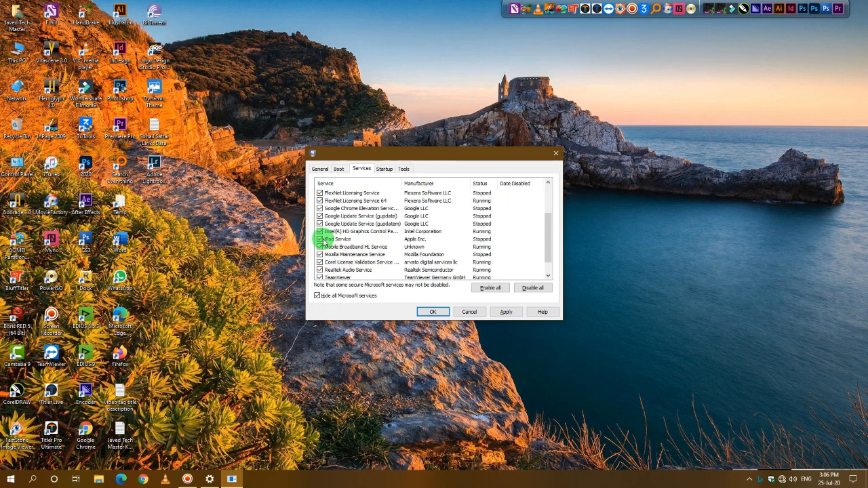
pyautogui.scroll(-1, 325, 241)
pyautogui.click(506, 311)
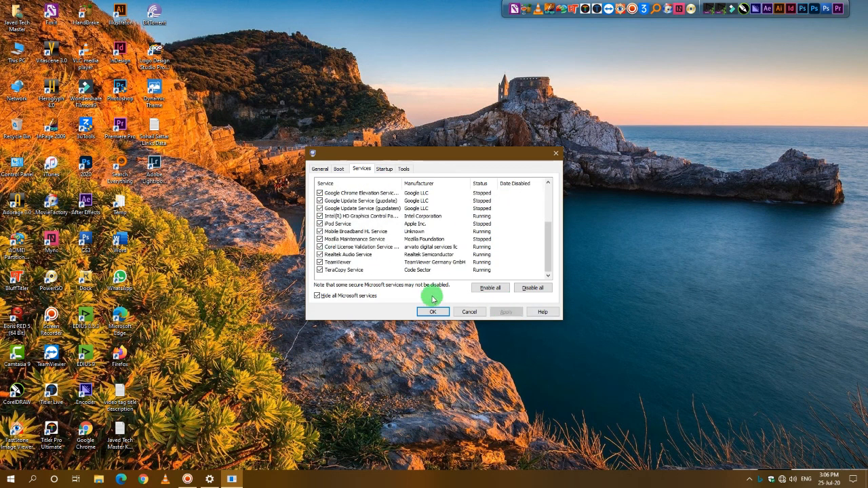
# - Disable Mozilla Maintenance Service and iPod Service, applying each change
pyautogui.click(319, 239)
pyautogui.click(502, 312)
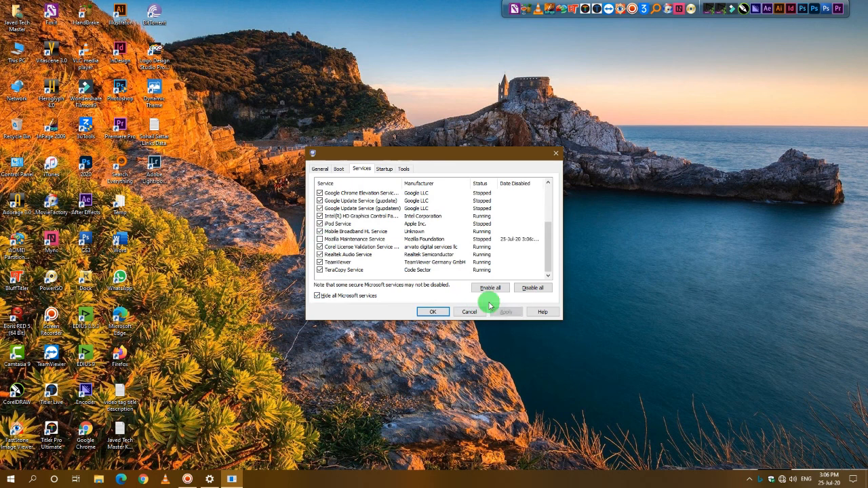
pyautogui.click(320, 224)
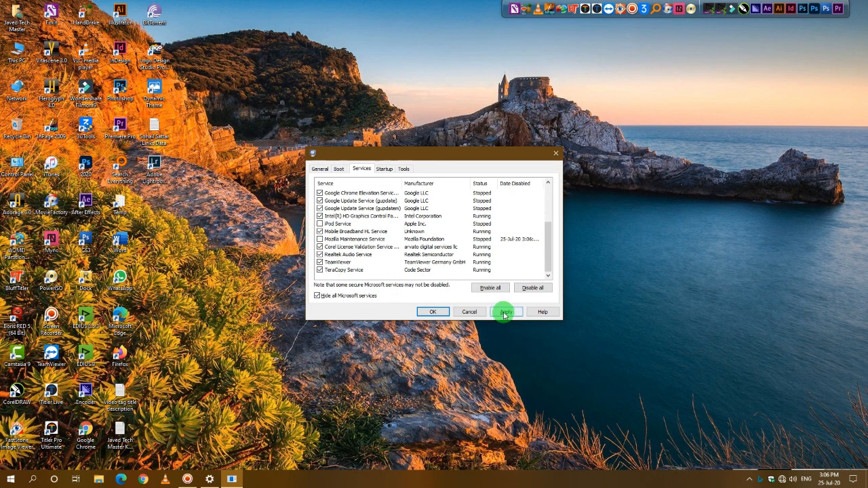
pyautogui.click(502, 312)
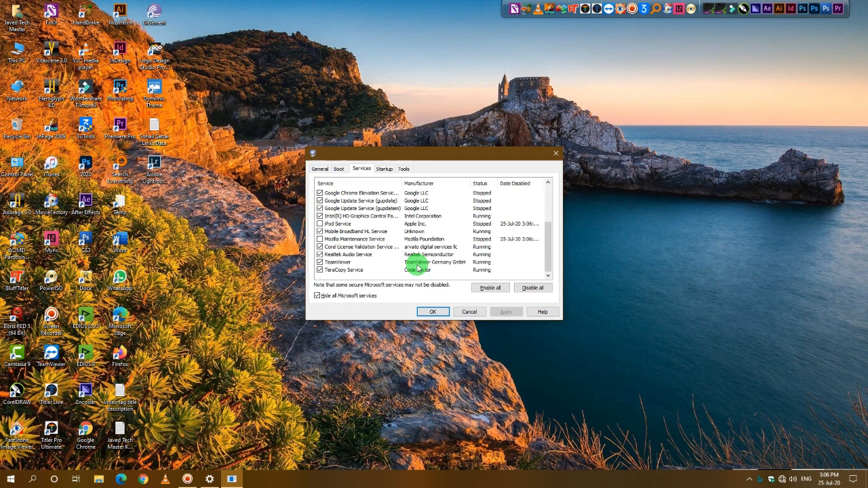
# - Review the services list, accept the configuration and exit System Configuration without restarting
pyautogui.scroll(3, 399, 244)
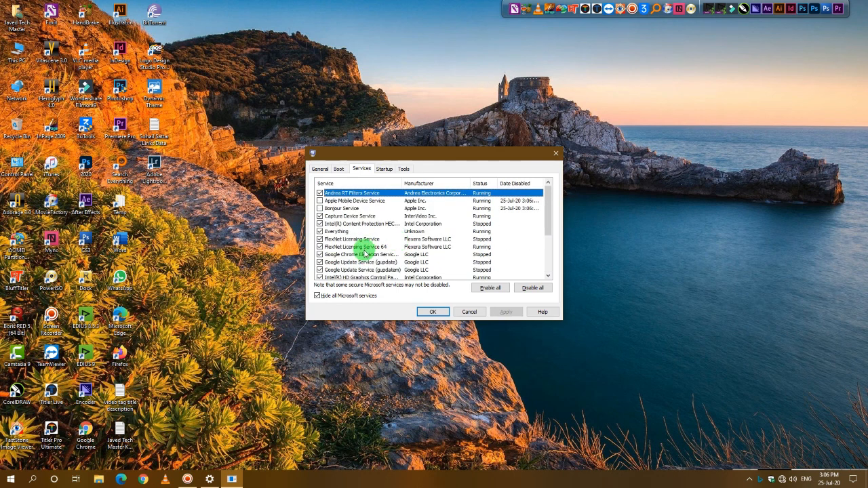
pyautogui.scroll(-1, 365, 252)
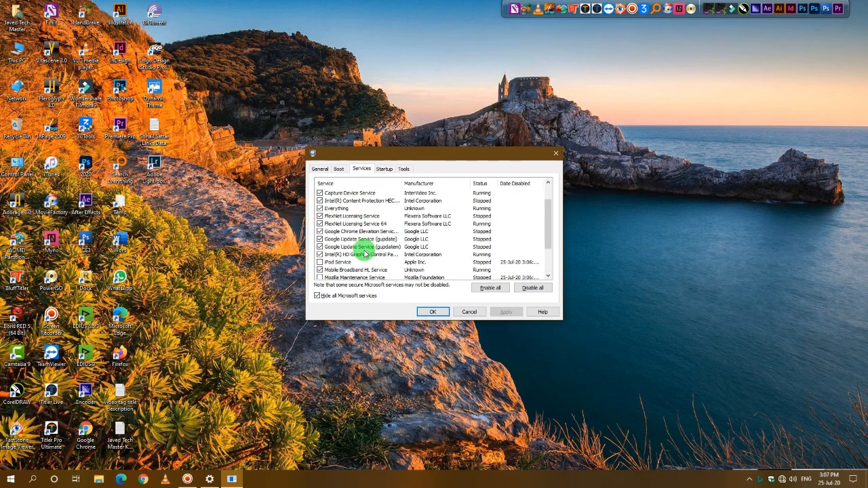
pyautogui.click(429, 315)
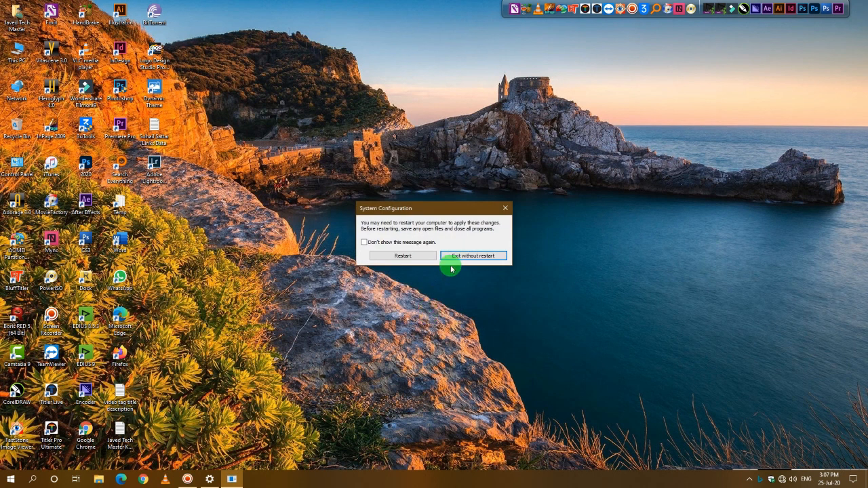
pyautogui.click(454, 256)
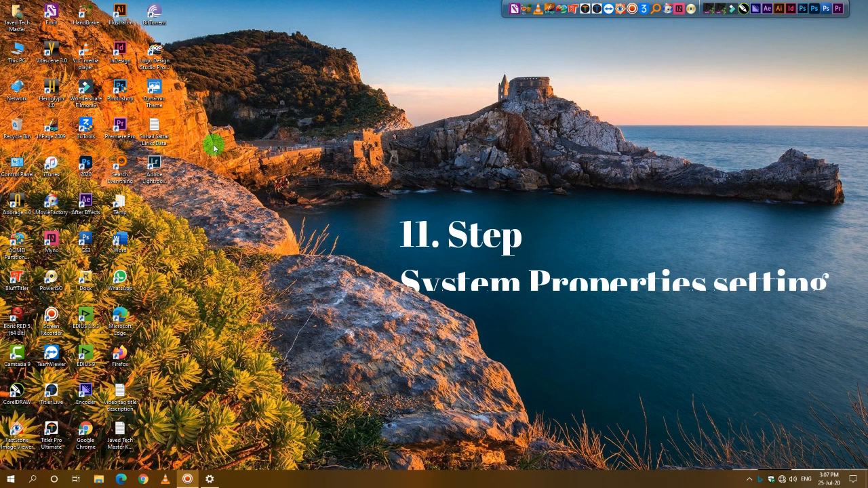
# - Open the system properties of This PC from the desktop
pyautogui.rightClick(19, 53)
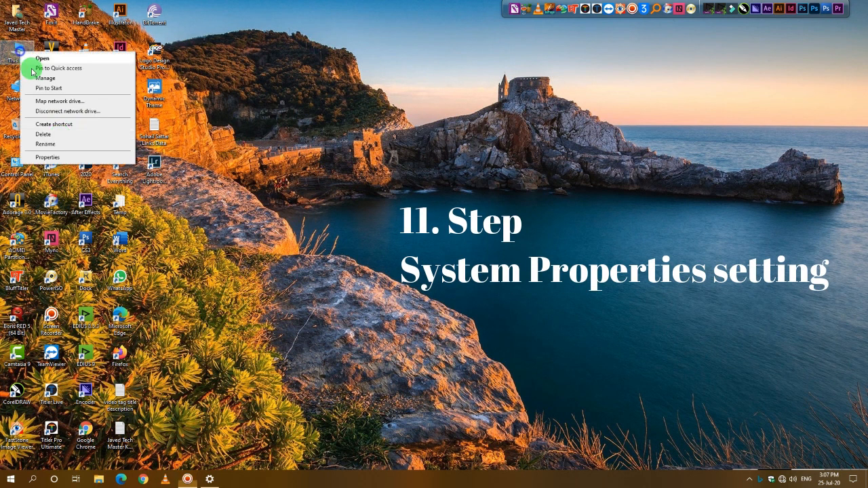
pyautogui.click(70, 158)
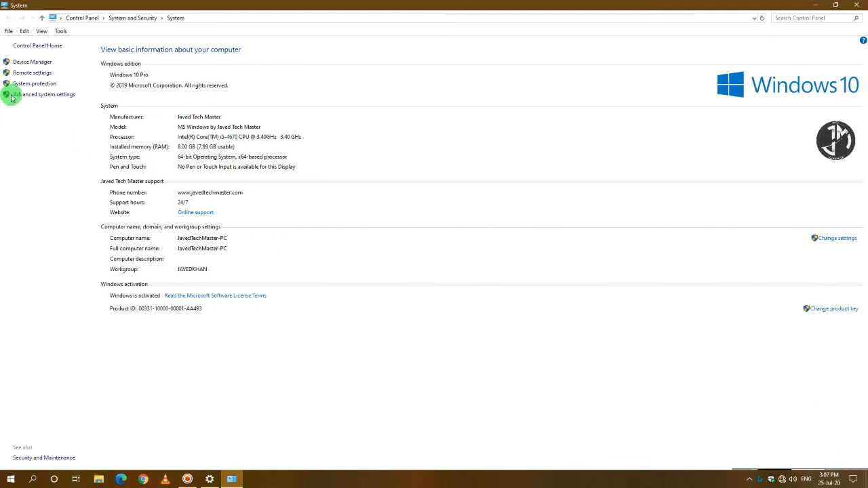
# - Limit the Windows visual effects to smooth edges of screen fonts, shadows under mouse pointer and thumbnails instead of icons, and apply the settings
pyautogui.click(31, 95)
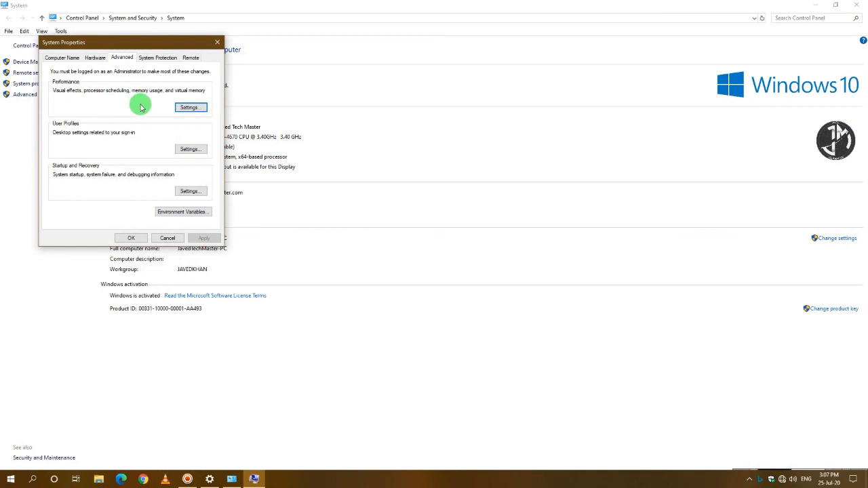
pyautogui.click(192, 108)
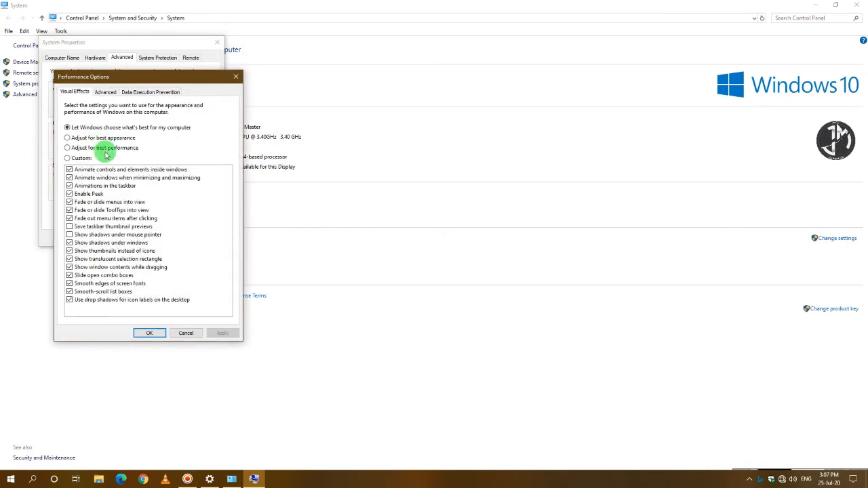
pyautogui.click(70, 284)
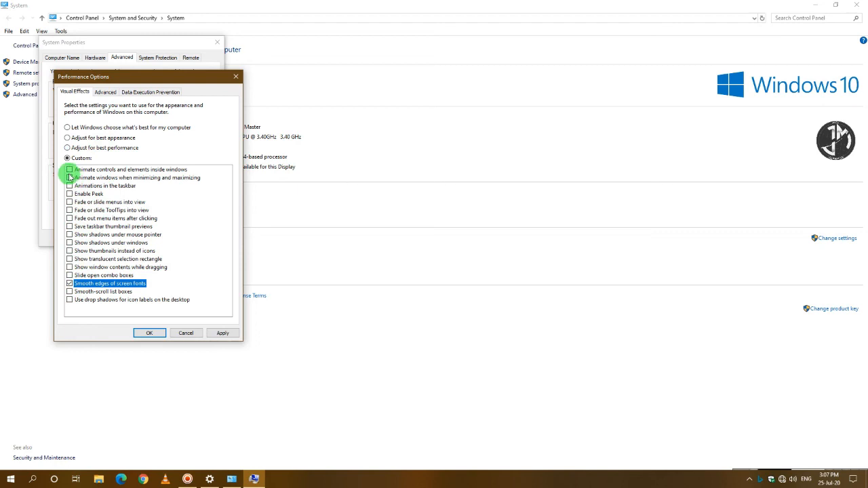
pyautogui.click(70, 235)
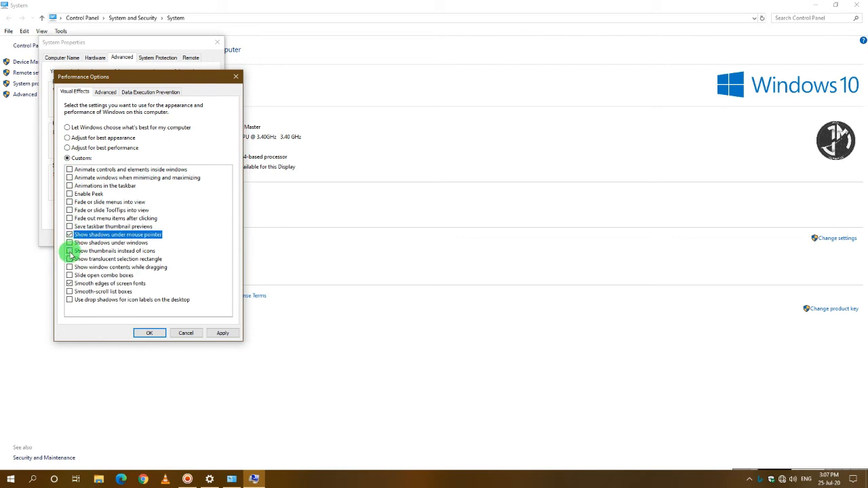
pyautogui.click(70, 252)
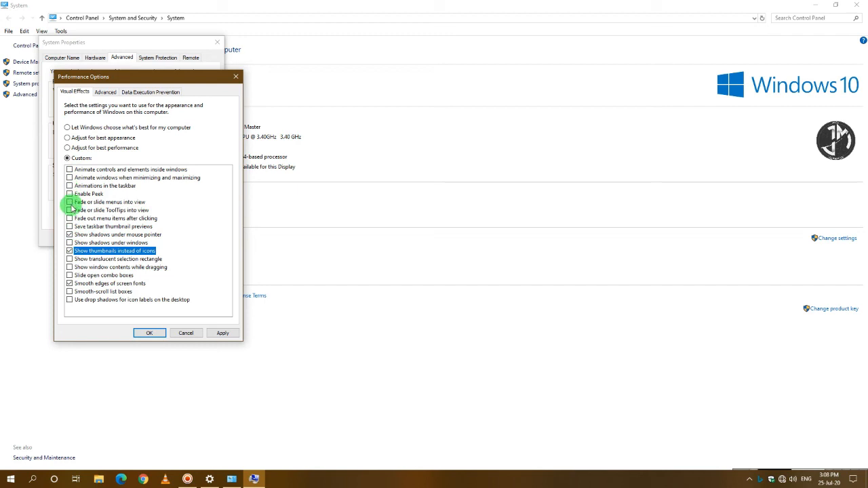
pyautogui.click(70, 234)
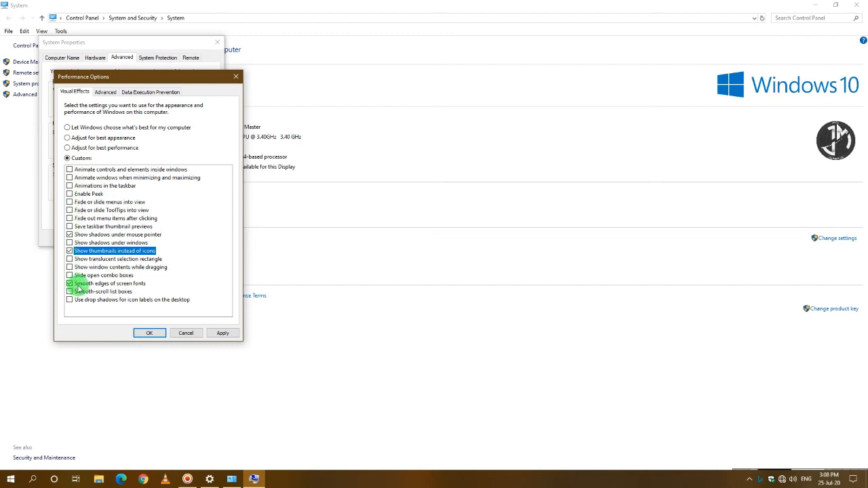
pyautogui.click(216, 333)
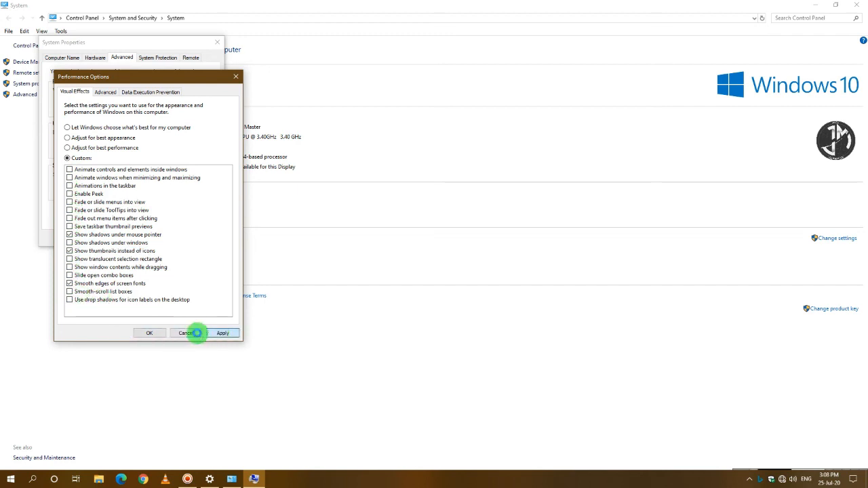
pyautogui.click(150, 333)
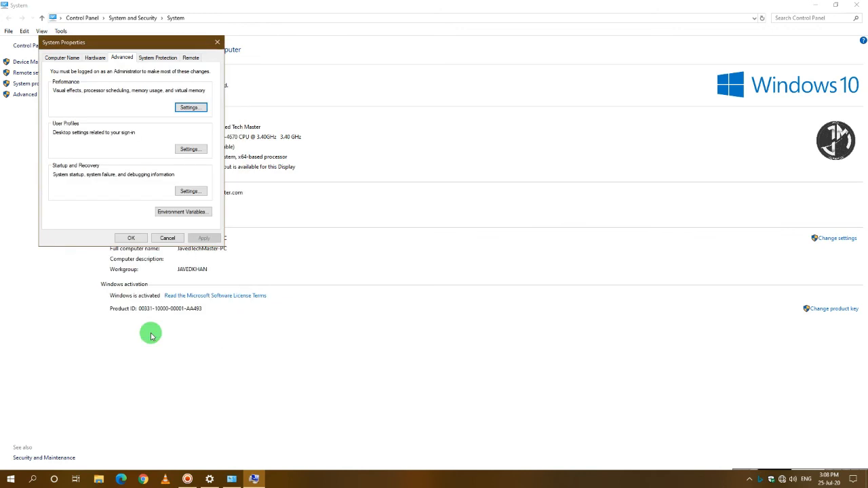
pyautogui.click(131, 239)
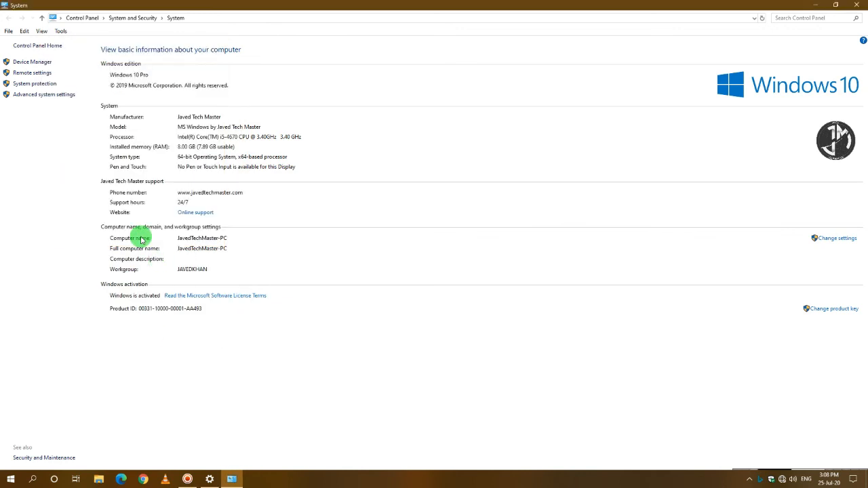